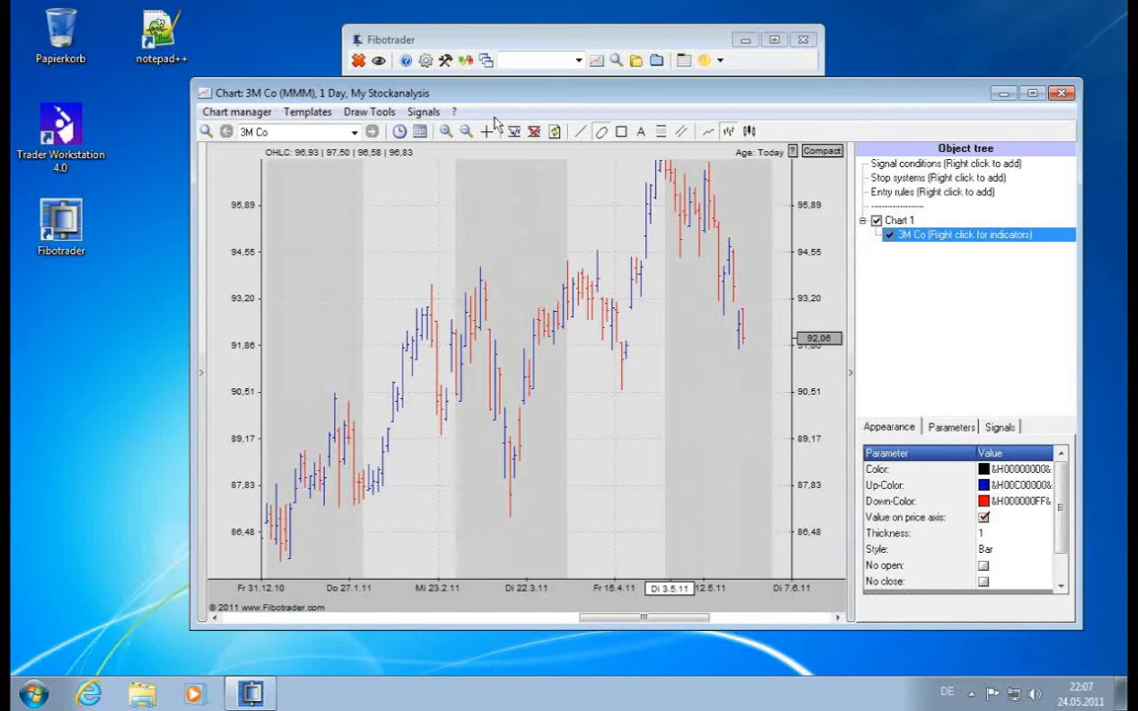
# - Draw a rising Phi Channel on the 3M Co chart, spanning about early March to late April 2011, and adjust its position
pyautogui.click(368, 112)
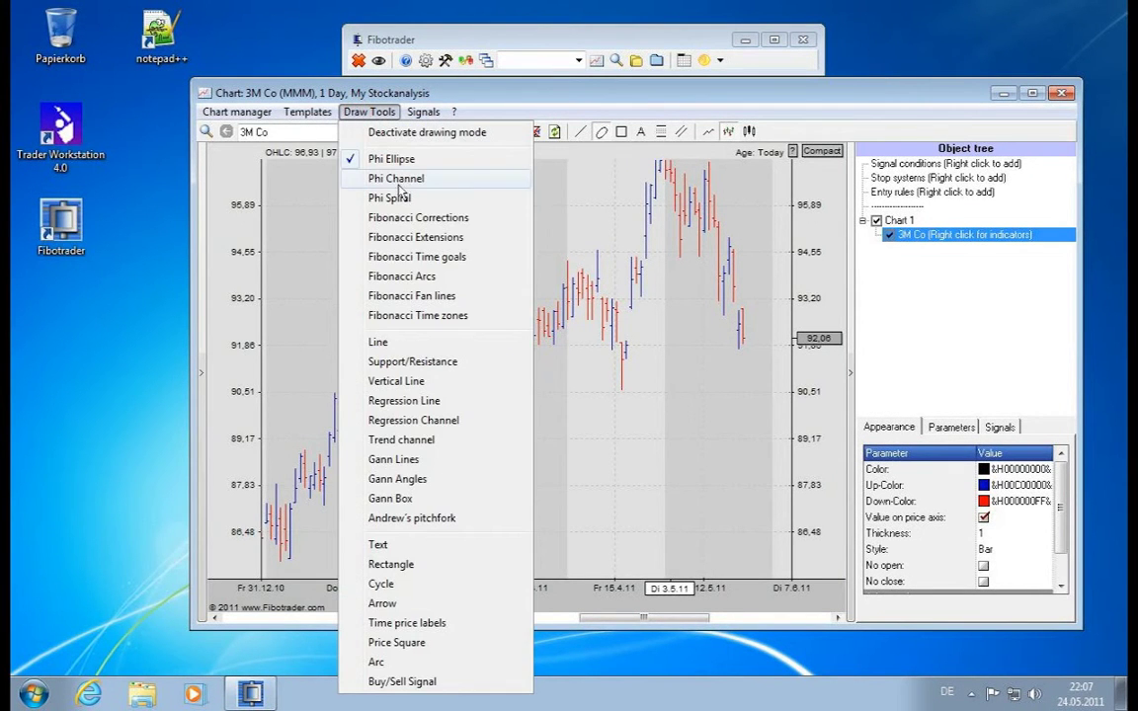
pyautogui.click(395, 179)
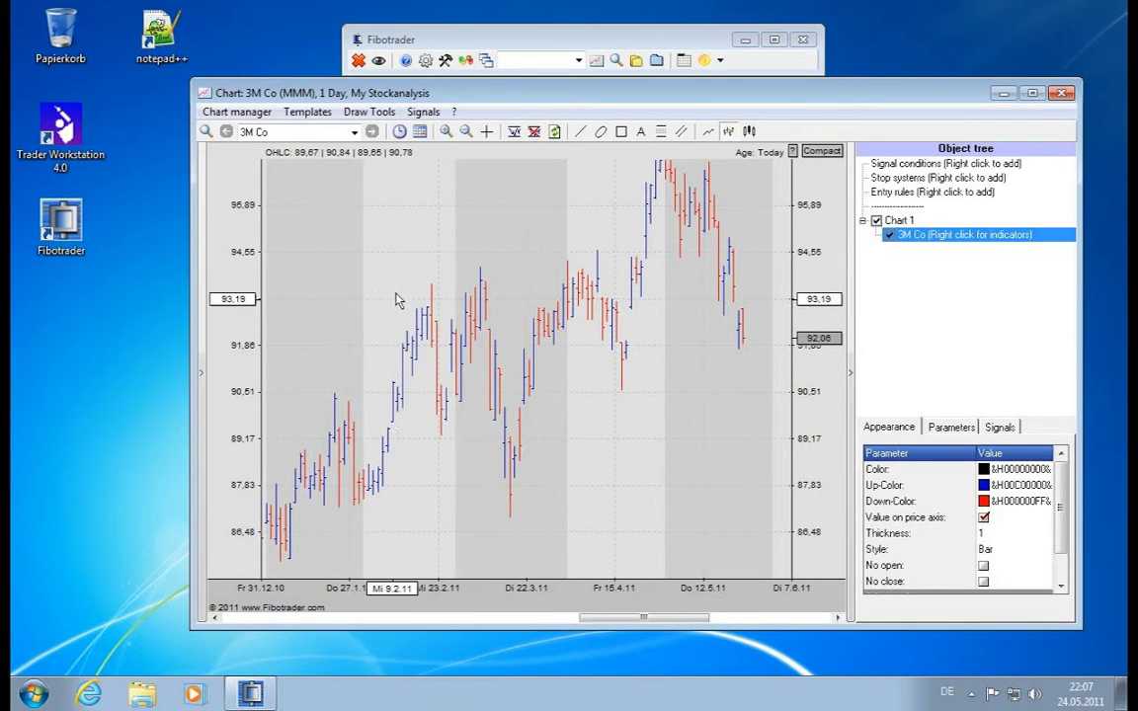
pyautogui.moveTo(399, 296)
pyautogui.mouseDown()
pyautogui.moveTo(593, 371)
pyautogui.moveTo(586, 385)
pyautogui.moveTo(400, 277)
pyautogui.moveTo(405, 262)
pyautogui.moveTo(408, 489)
pyautogui.moveTo(470, 484)
pyautogui.mouseUp()
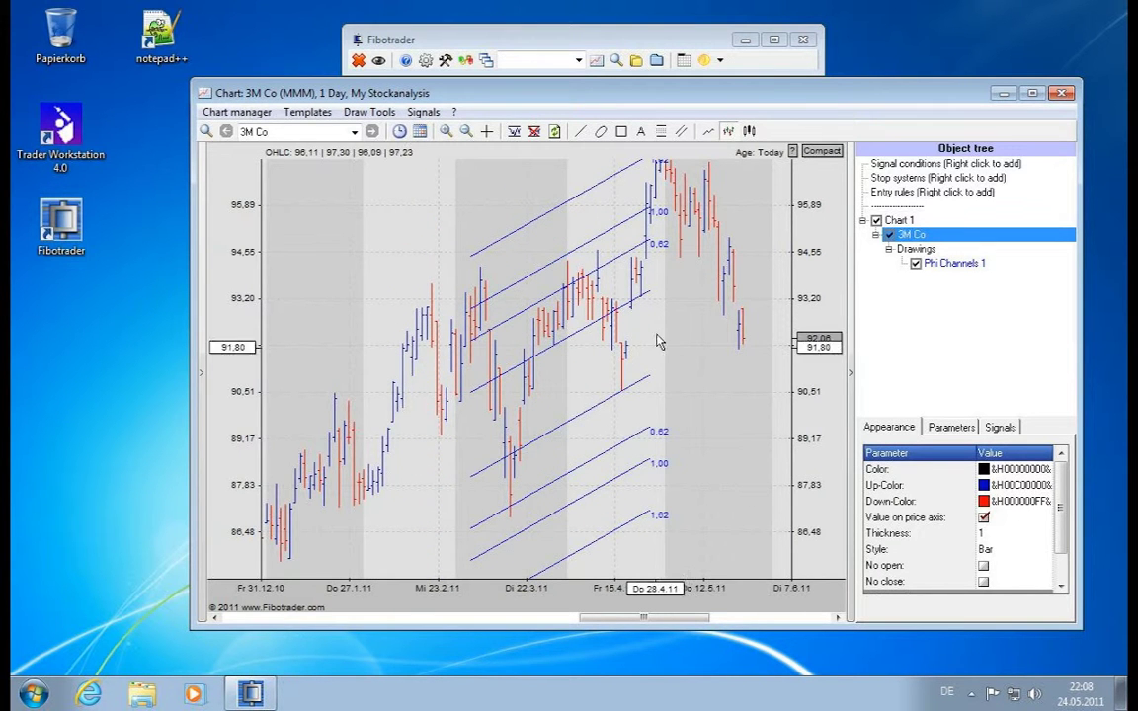
pyautogui.moveTo(643, 367); pyautogui.dragTo(575, 384)
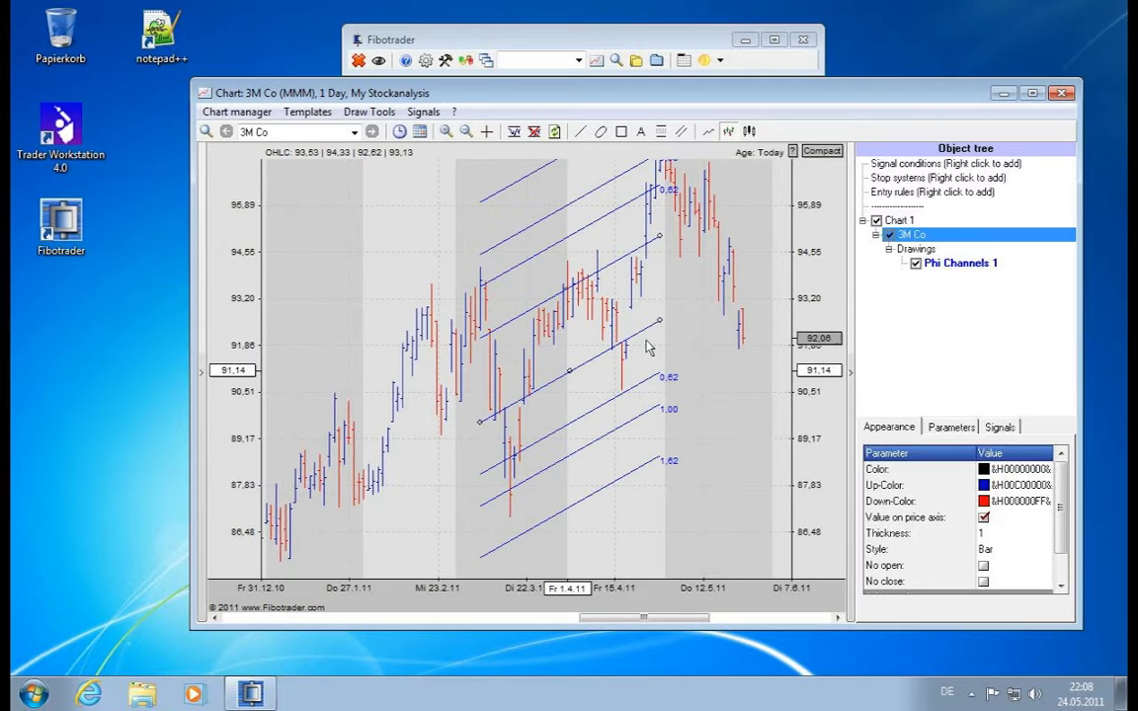
# - Adjust the end point of the Phi Channel's base line and narrow the spacing between its parallel lines
pyautogui.click(655, 325)
pyautogui.moveTo(654, 325)
pyautogui.mouseDown()
pyautogui.moveTo(688, 412)
pyautogui.moveTo(655, 325)
pyautogui.mouseUp()
pyautogui.click(657, 243)
pyautogui.moveTo(657, 243); pyautogui.dragTo(637, 265)
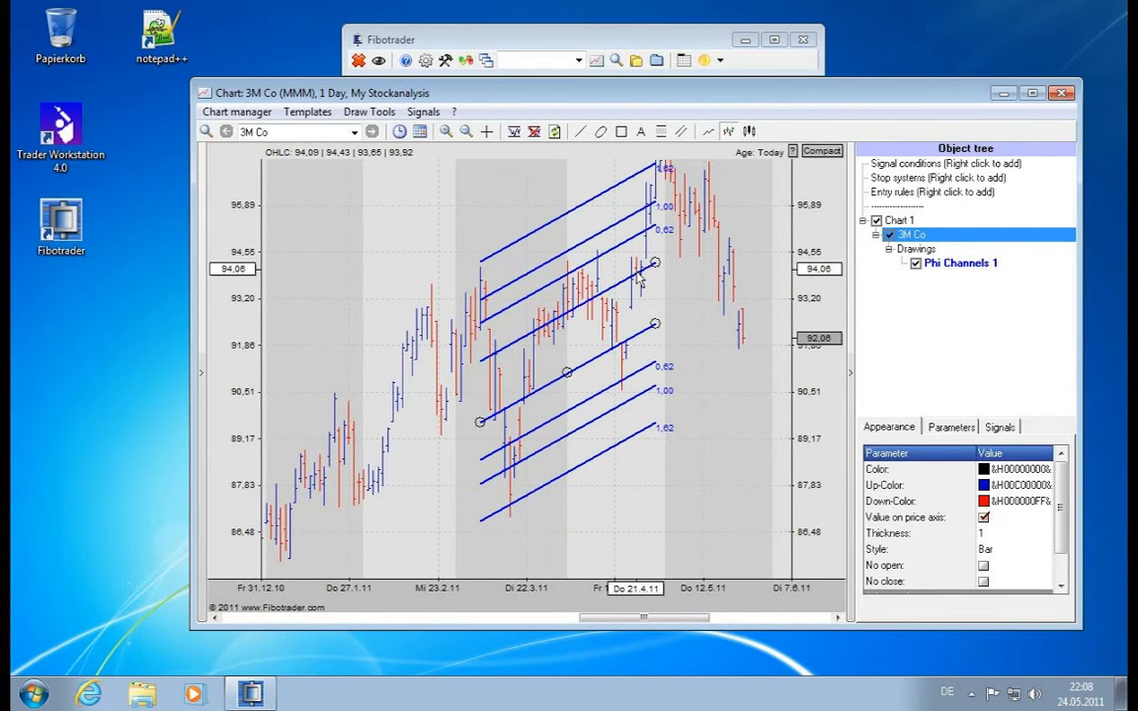
# - Turn off the 1.618 and 0.618 ratio lines of the Phi Channel
pyautogui.rightClick(638, 280)
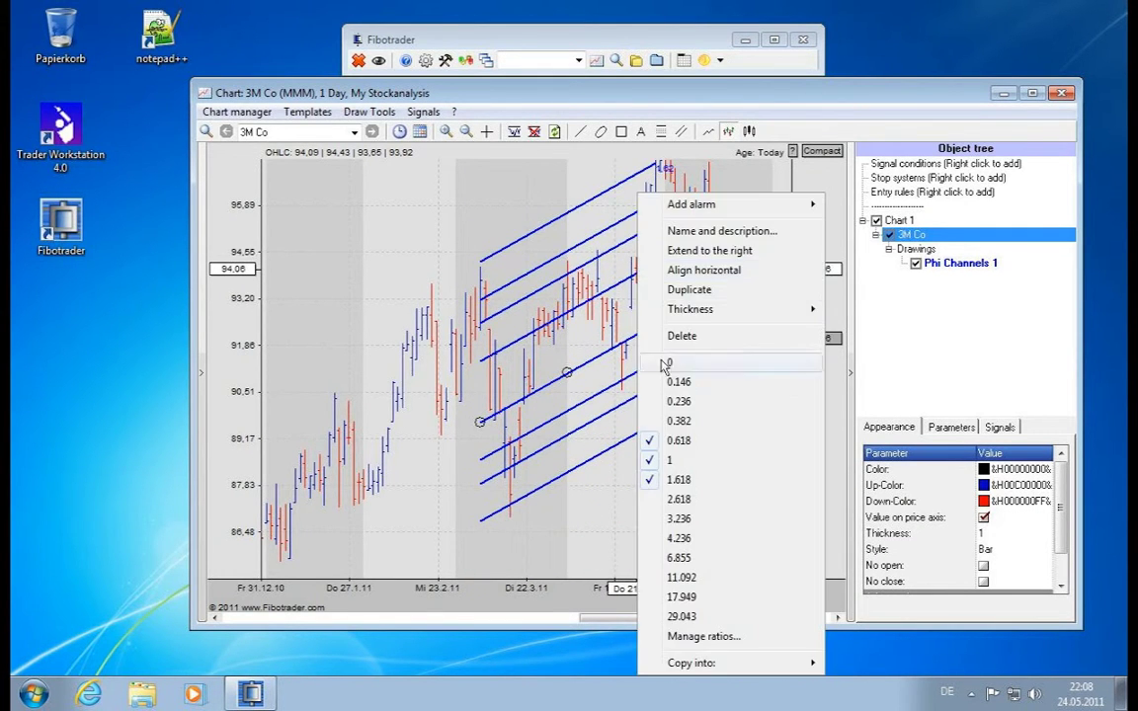
pyautogui.click(679, 482)
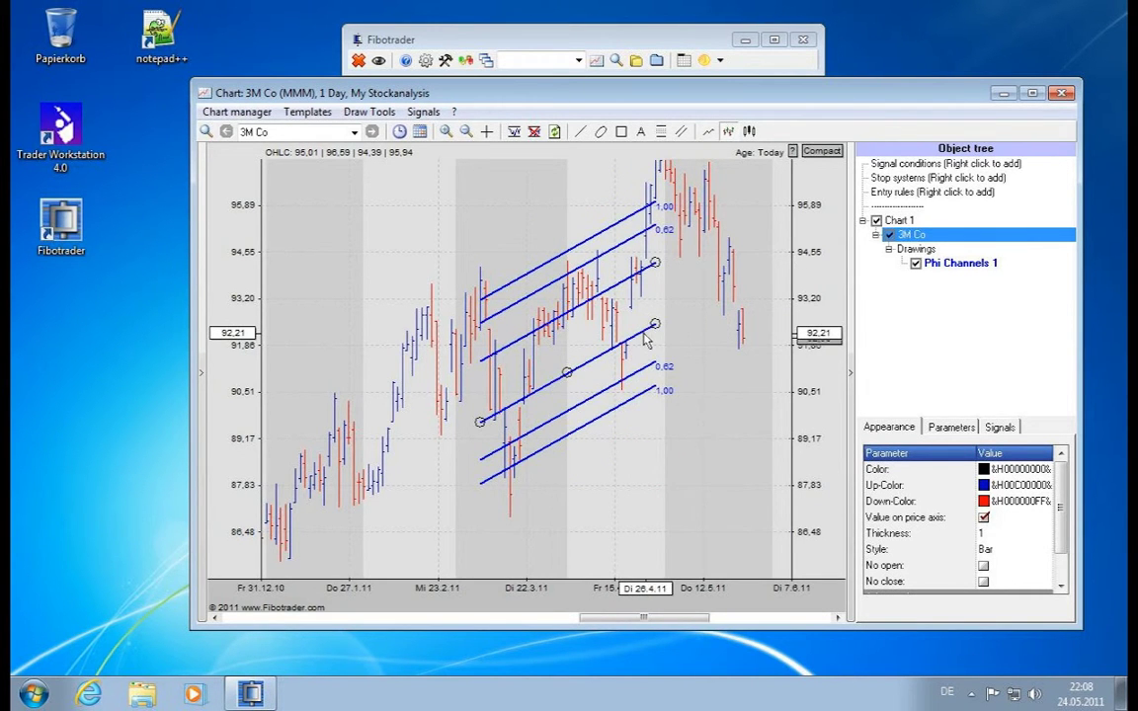
pyautogui.rightClick(644, 340)
pyautogui.click(704, 444)
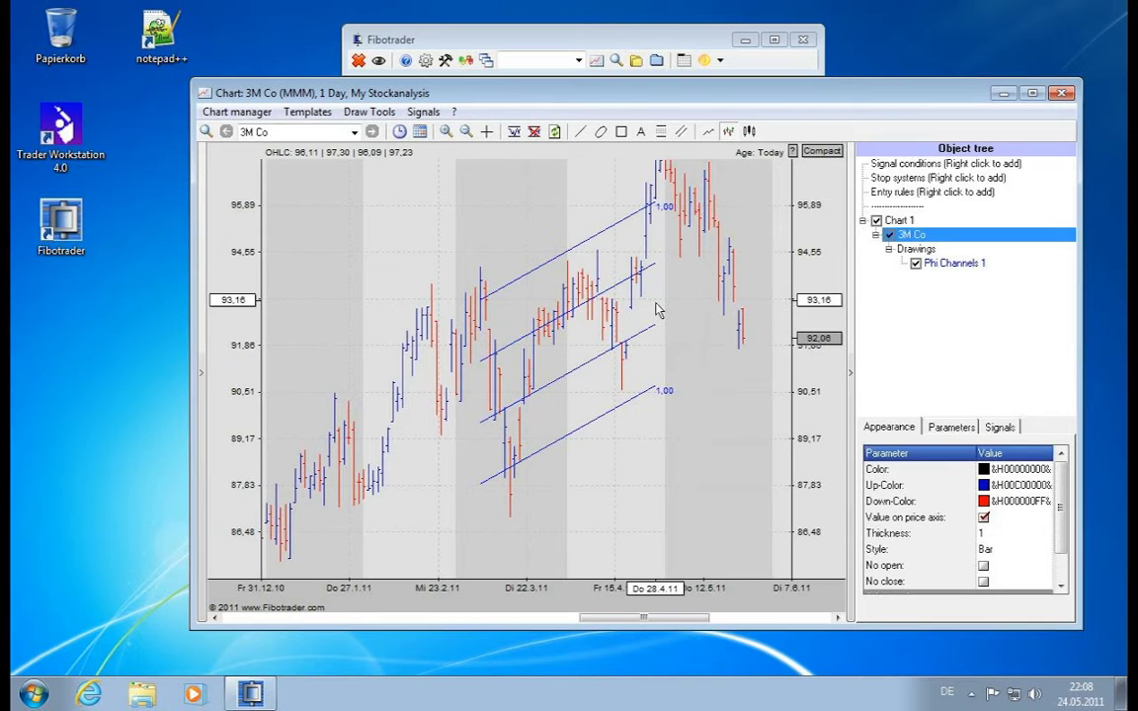
# - Narrow the Phi Channel slightly and shift it toward lower prices, and delete it from the chart
pyautogui.moveTo(655, 267)
pyautogui.mouseDown()
pyautogui.moveTo(665, 233)
pyautogui.moveTo(668, 300)
pyautogui.moveTo(665, 225)
pyautogui.moveTo(665, 275)
pyautogui.mouseUp()
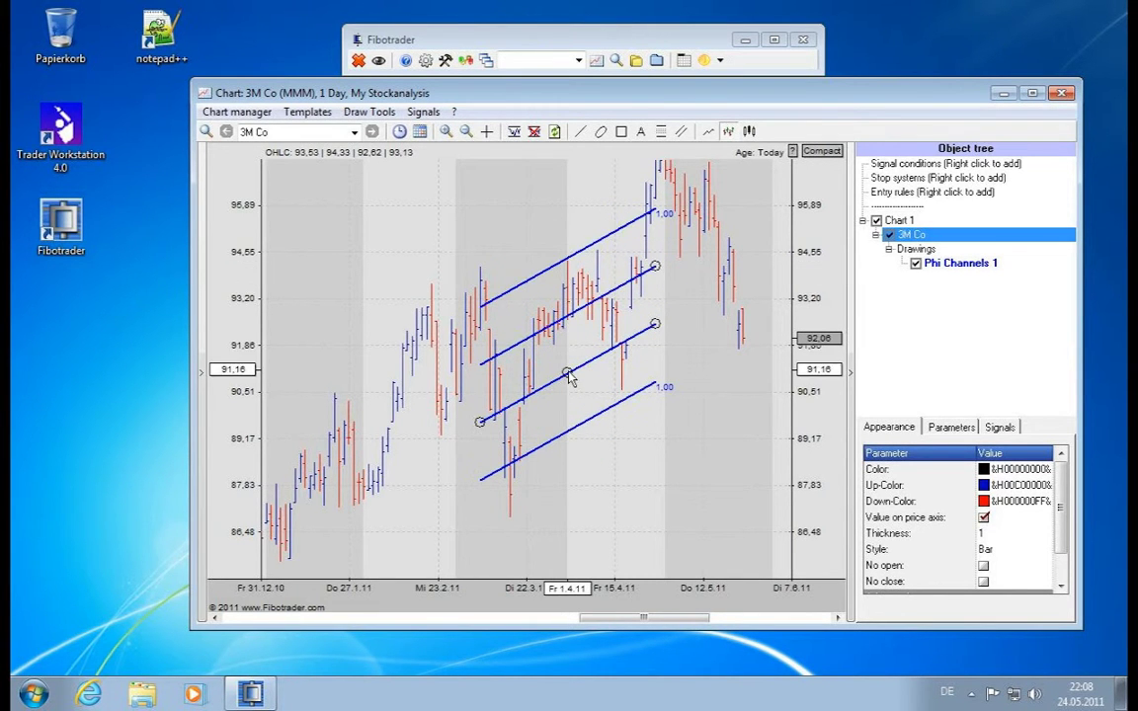
pyautogui.moveTo(549, 375); pyautogui.dragTo(568, 388)
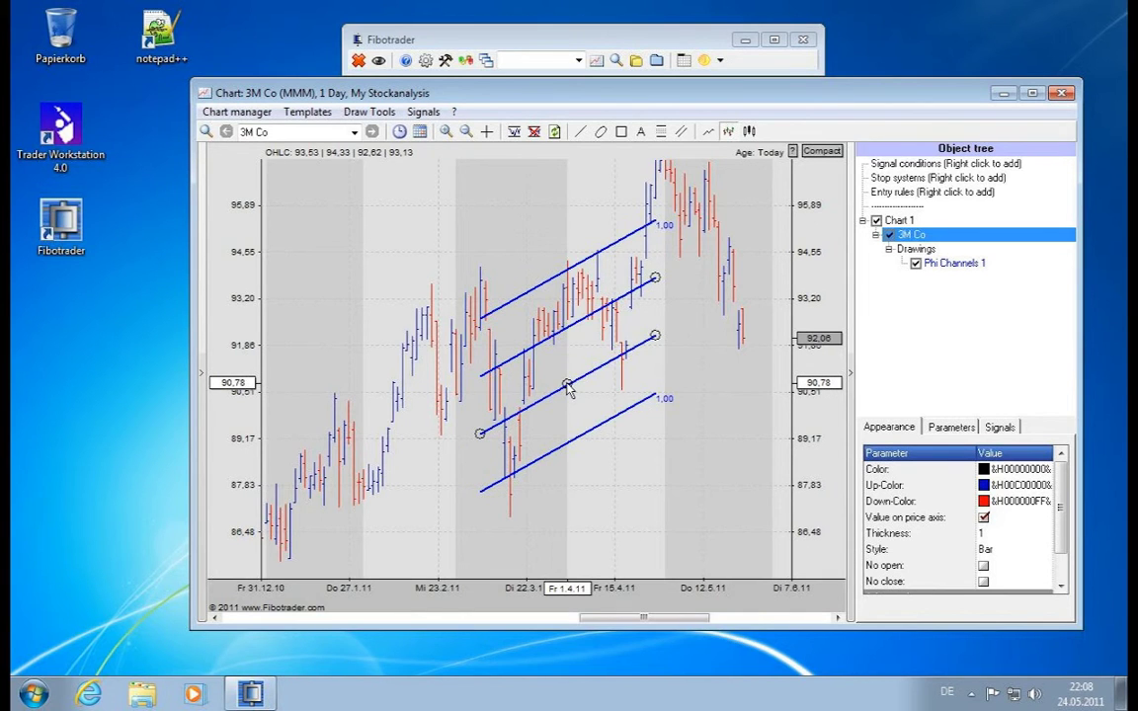
pyautogui.rightClick(568, 388)
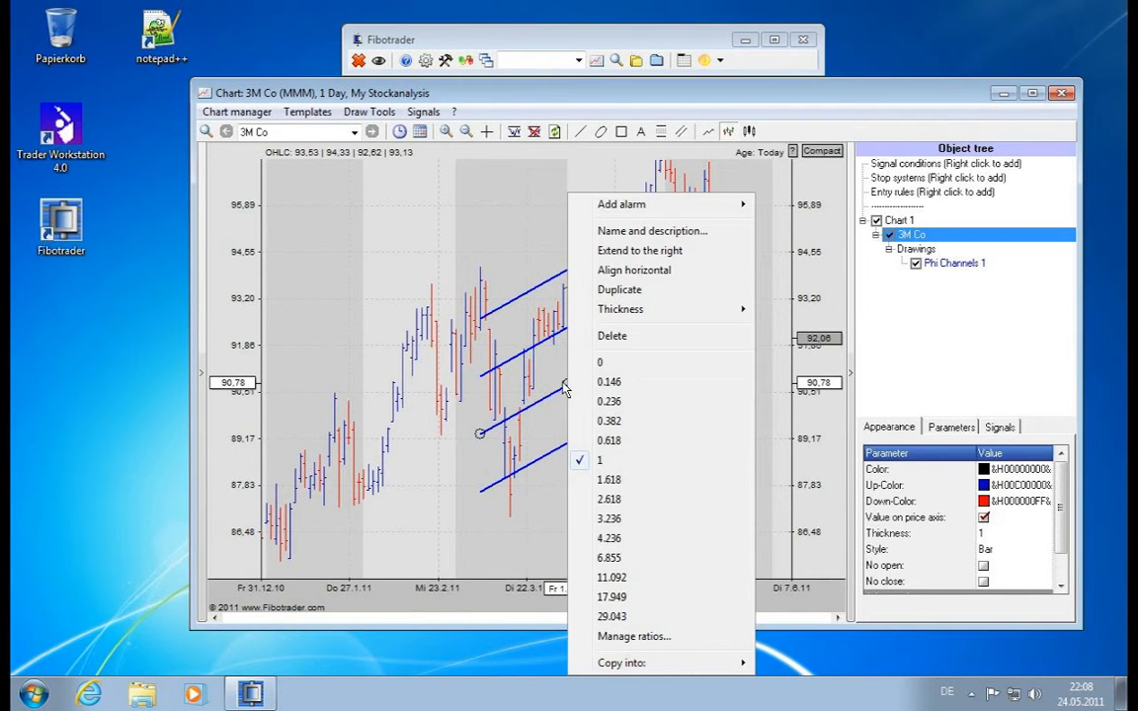
pyautogui.click(613, 336)
# - Draw a Phi Spiral from the late January high near 90.5 to the following low near 87.3 on 28.1.11
pyautogui.click(368, 111)
pyautogui.click(388, 197)
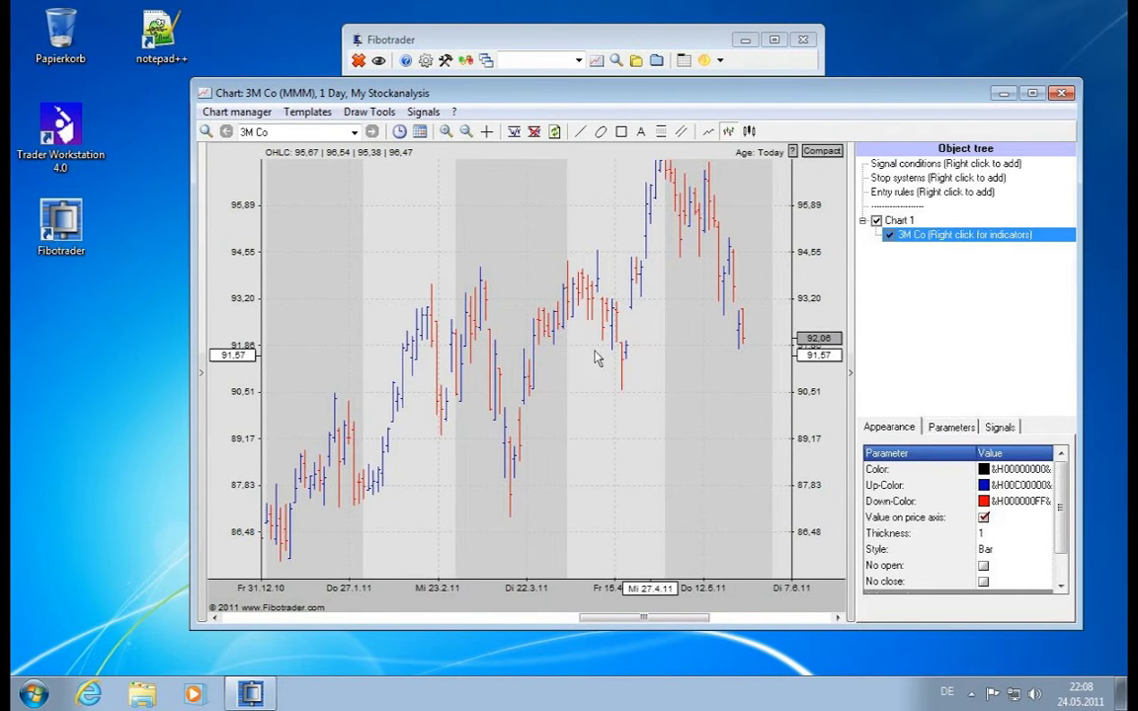
pyautogui.moveTo(338, 399)
pyautogui.mouseDown()
pyautogui.moveTo(370, 479)
pyautogui.moveTo(354, 504)
pyautogui.mouseUp()
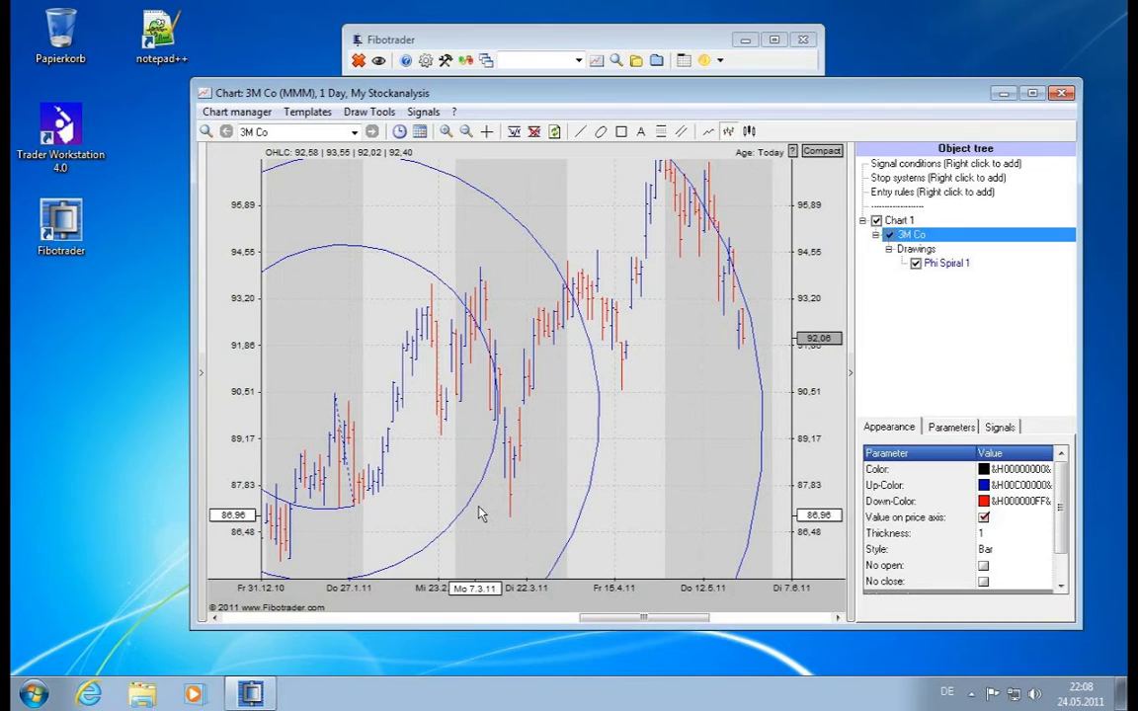
pyautogui.moveTo(771, 590); pyautogui.dragTo(469, 594)
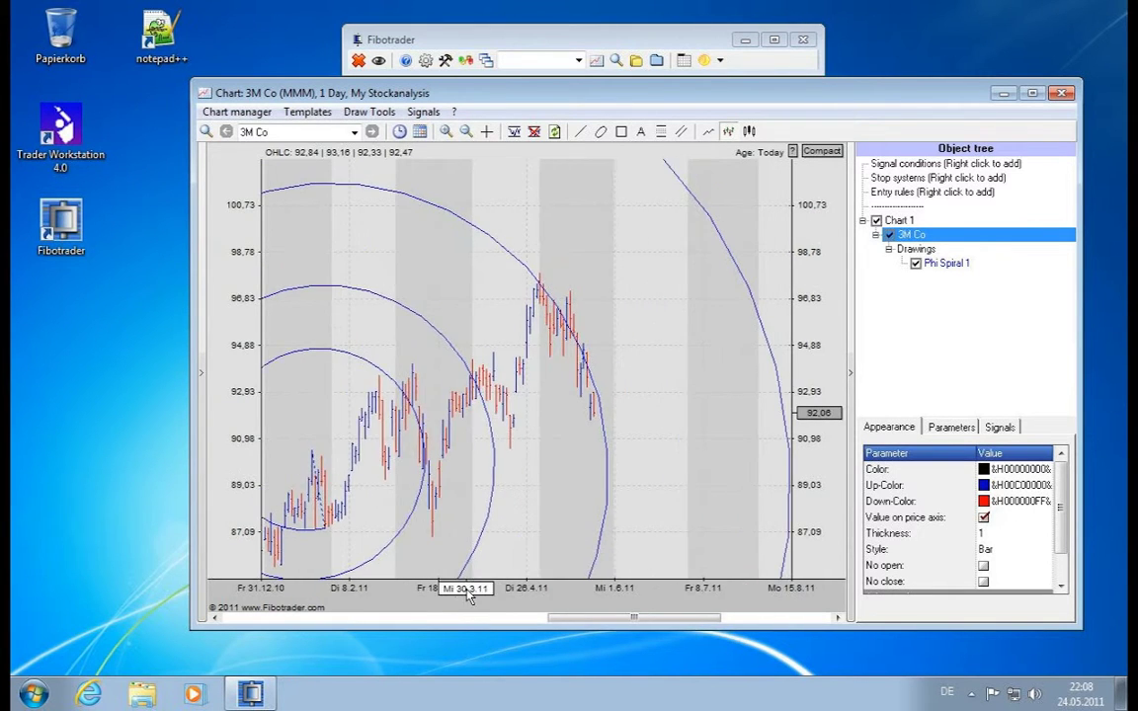
pyautogui.moveTo(304, 593); pyautogui.dragTo(538, 591)
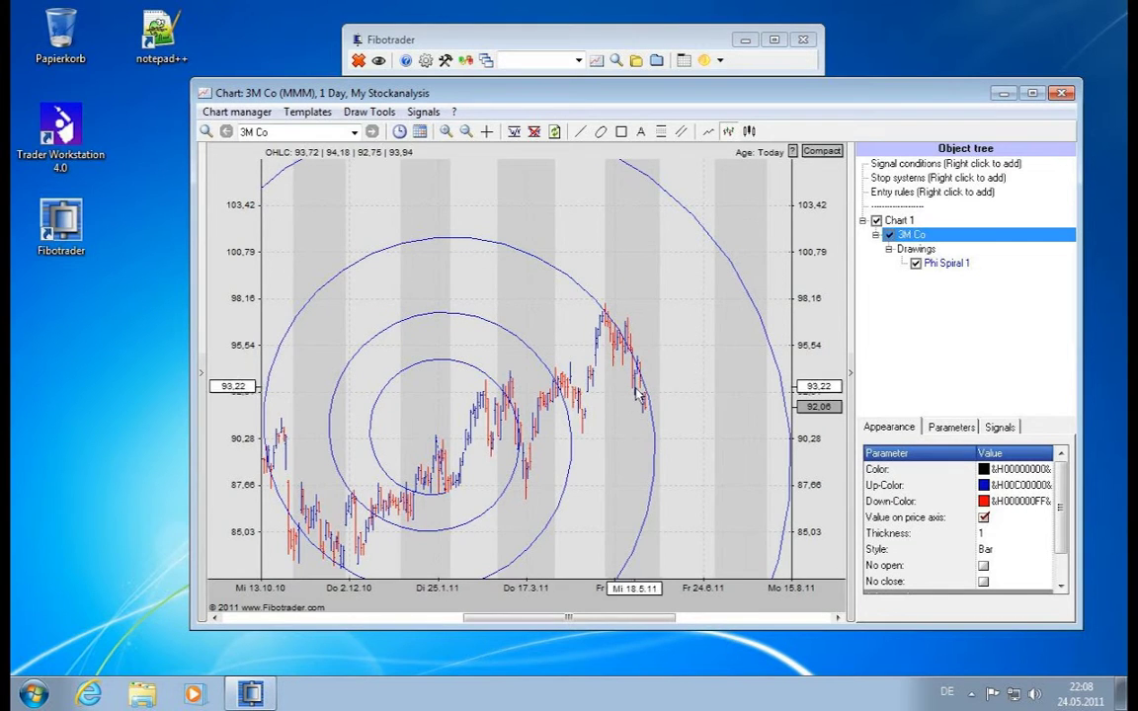
pyautogui.moveTo(820, 381); pyautogui.dragTo(819, 310)
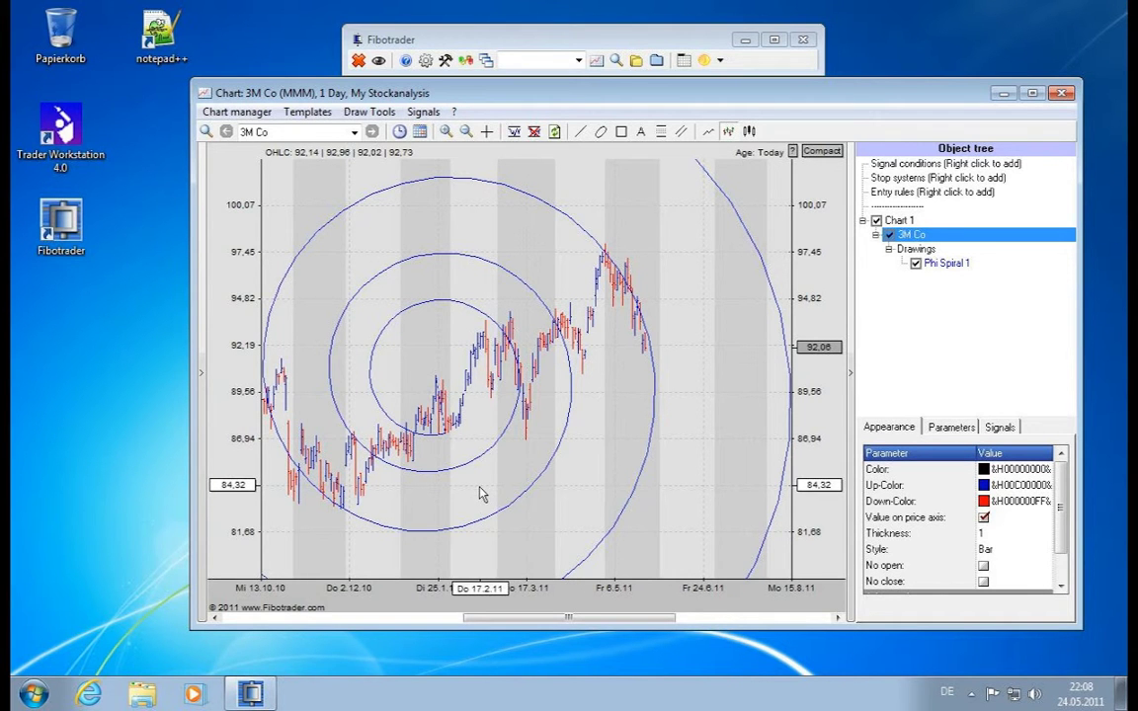
# - Reverse the rotation direction of the Phi Spiral and deselect it
pyautogui.click(446, 435)
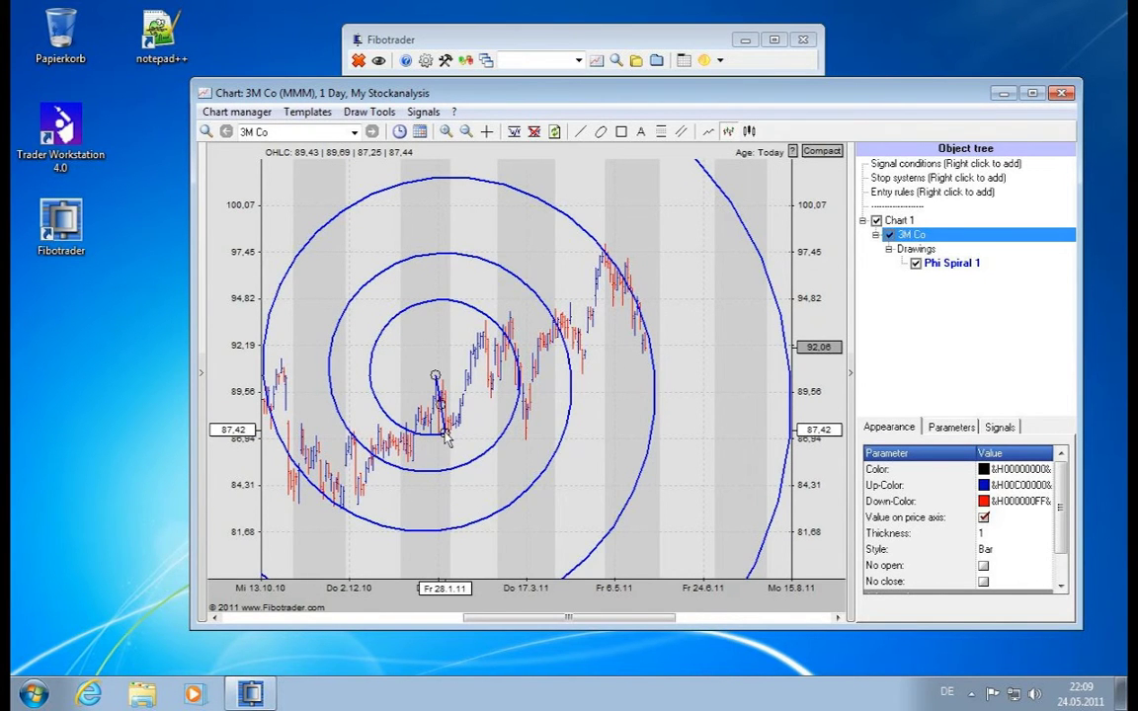
pyautogui.rightClick(447, 438)
pyautogui.click(524, 278)
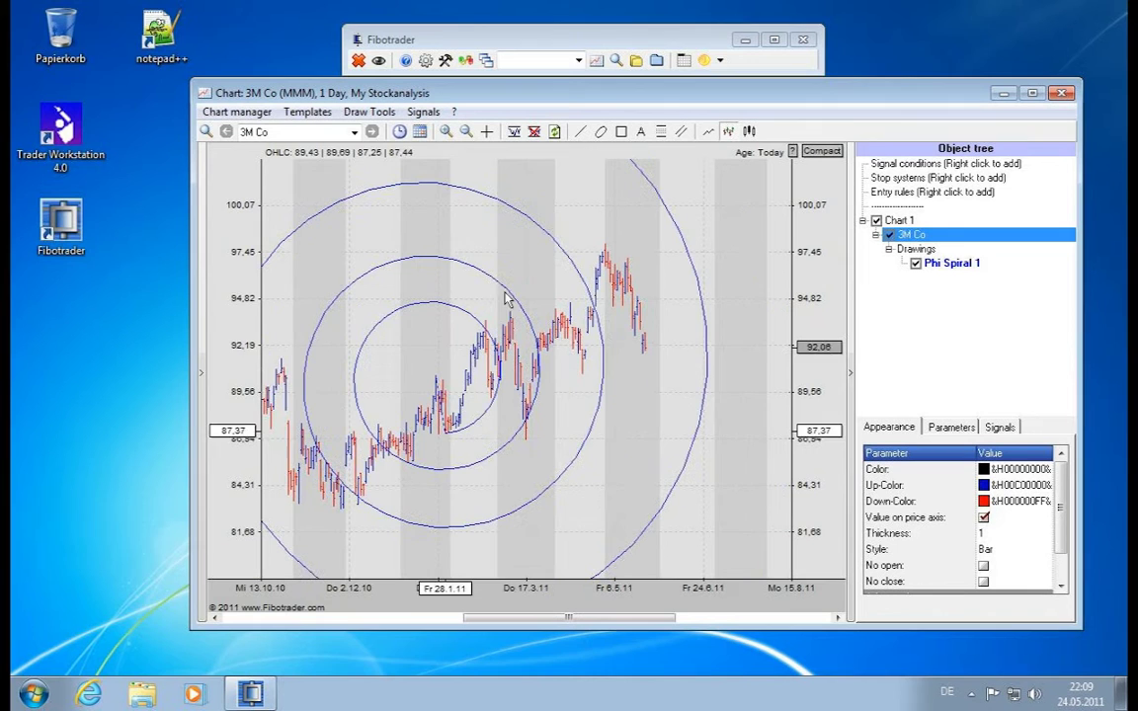
pyautogui.click(603, 435)
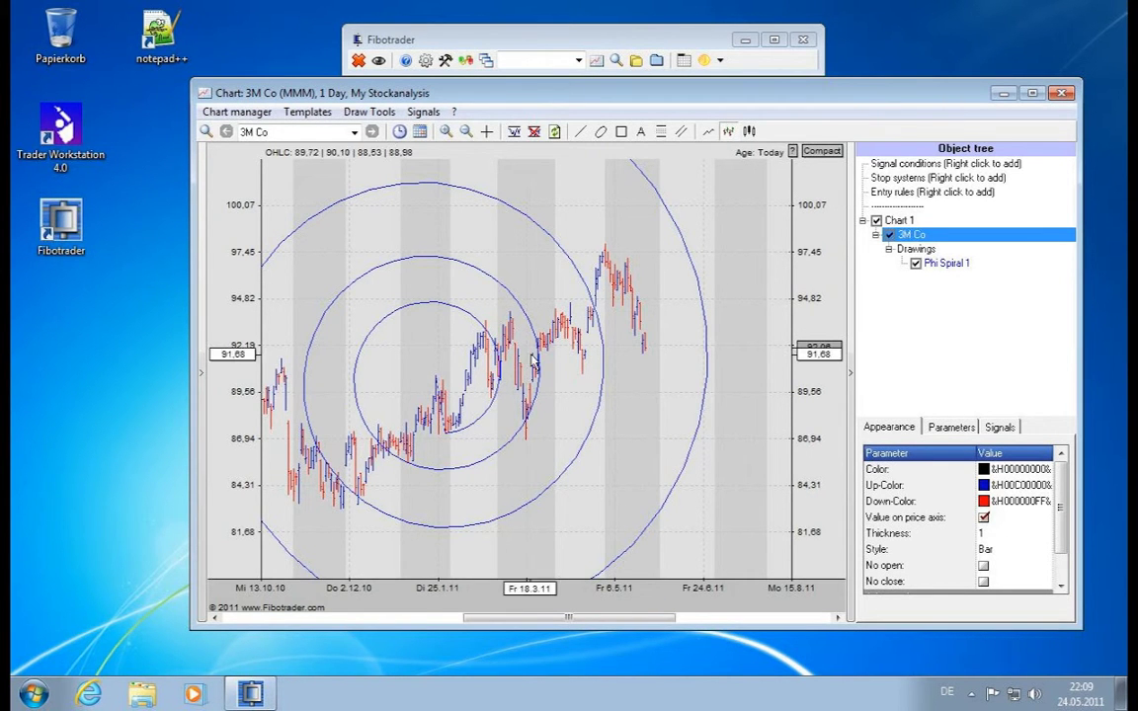
# - Activate the Fibonacci Corrections drawing tool and remove the Phi Spiral from the chart
pyautogui.click(370, 113)
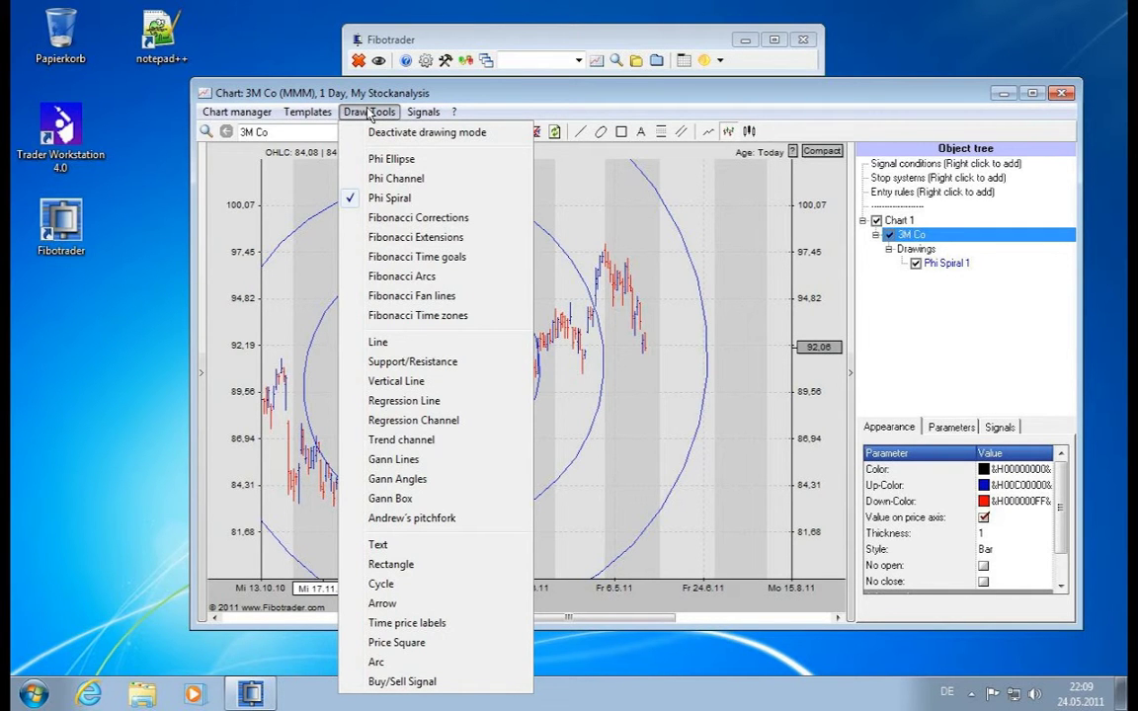
pyautogui.click(405, 221)
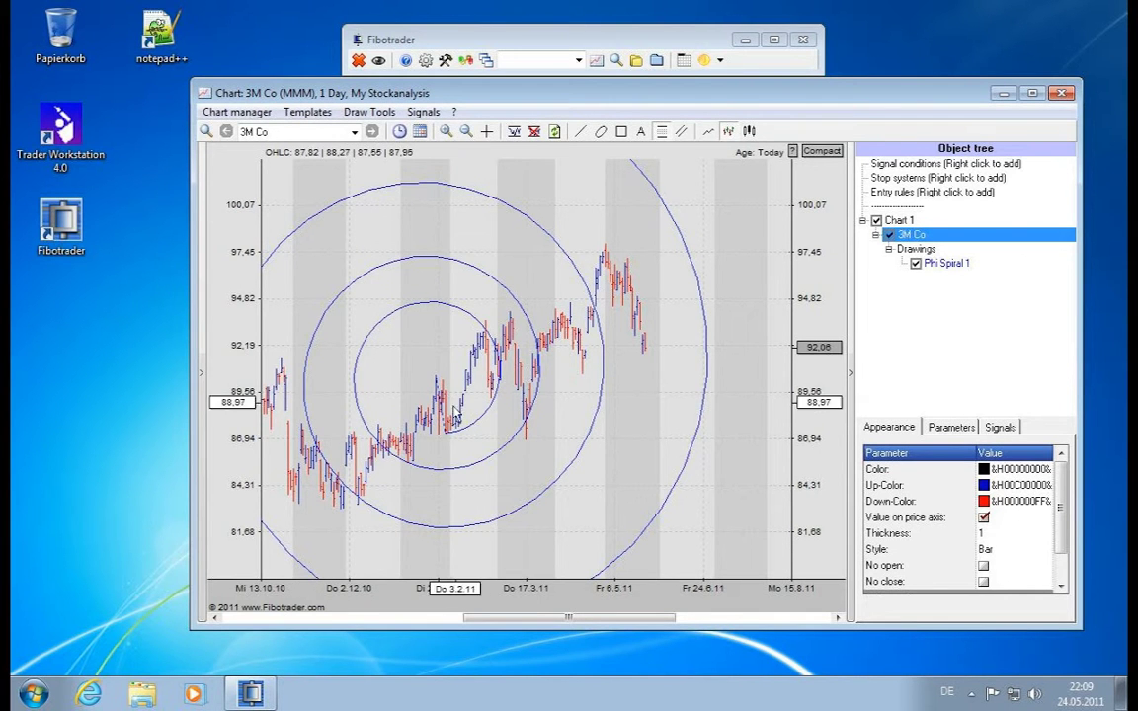
pyautogui.moveTo(435, 376); pyautogui.dragTo(445, 428)
pyautogui.press('Escape')
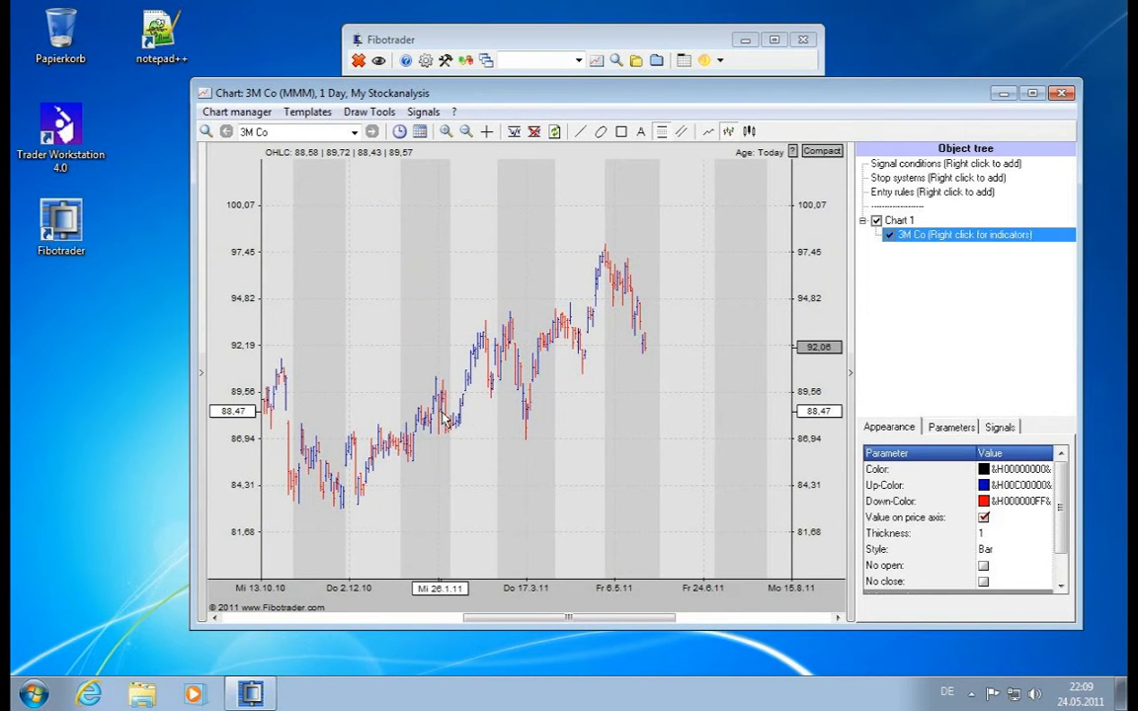
# - Draw a Fibonacci correction and fit it to the April decline, from 94.38 at 0% to 90.54 at 100%
pyautogui.moveTo(384, 314)
pyautogui.mouseDown()
pyautogui.moveTo(553, 477)
pyautogui.moveTo(653, 404)
pyautogui.moveTo(599, 509)
pyautogui.moveTo(596, 439)
pyautogui.moveTo(593, 466)
pyautogui.mouseUp()
pyautogui.moveTo(486, 394); pyautogui.dragTo(657, 392)
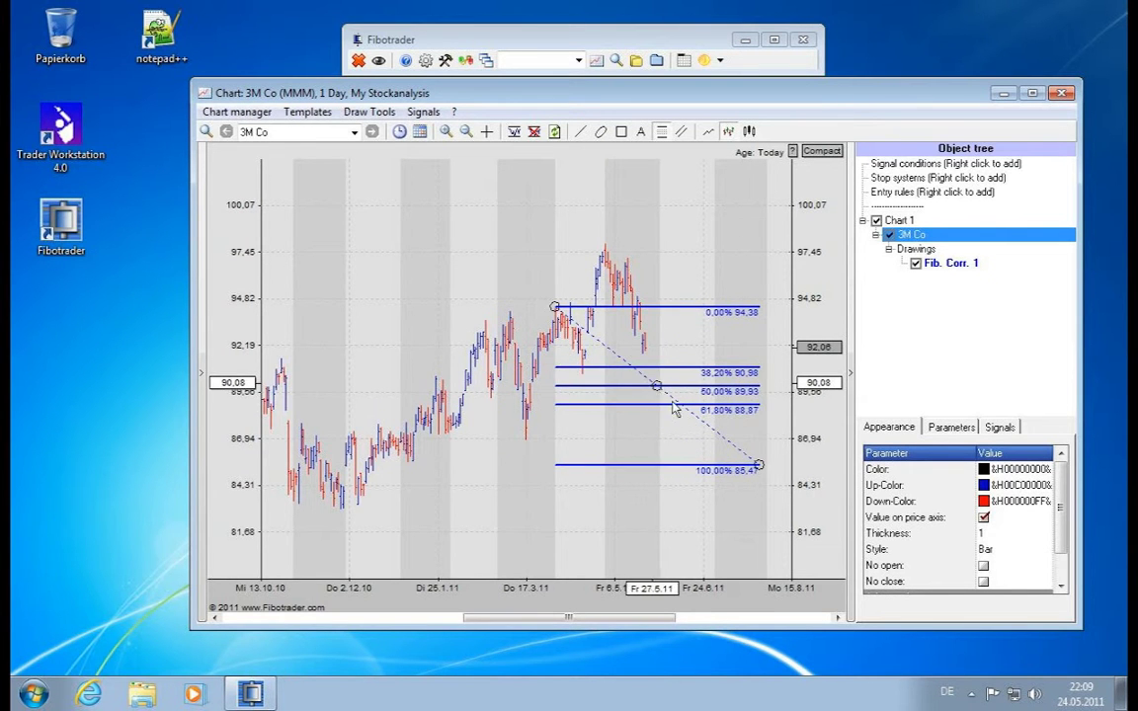
pyautogui.moveTo(758, 464); pyautogui.dragTo(593, 376)
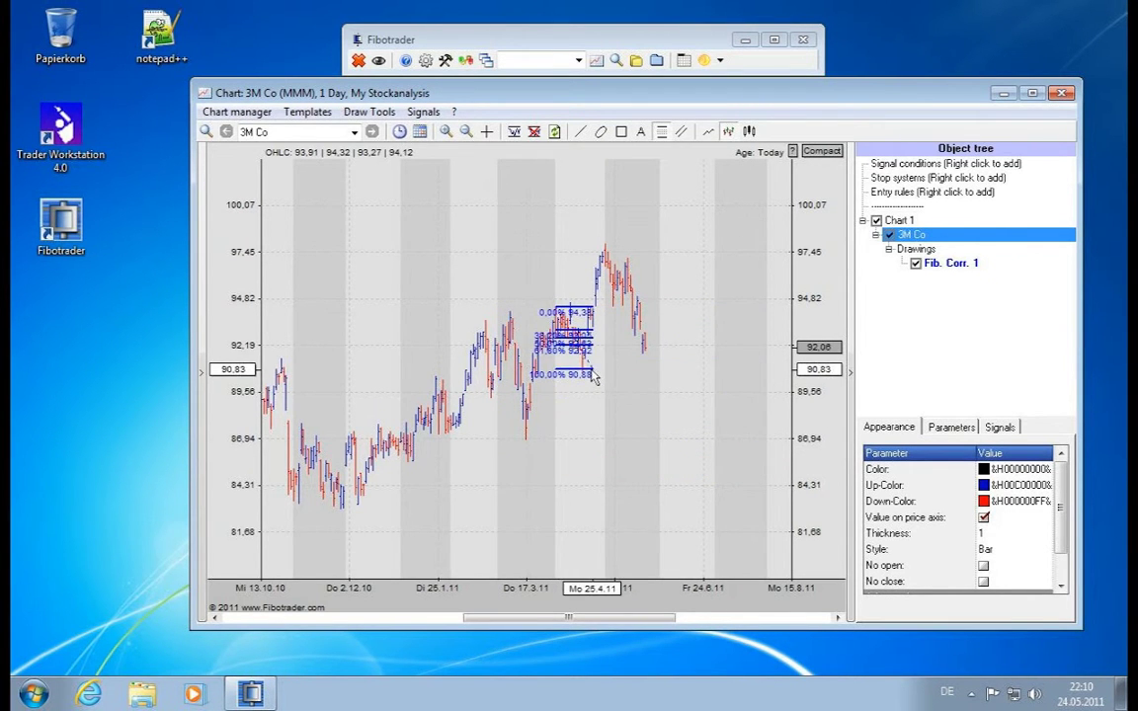
pyautogui.scroll(3, 593, 377)
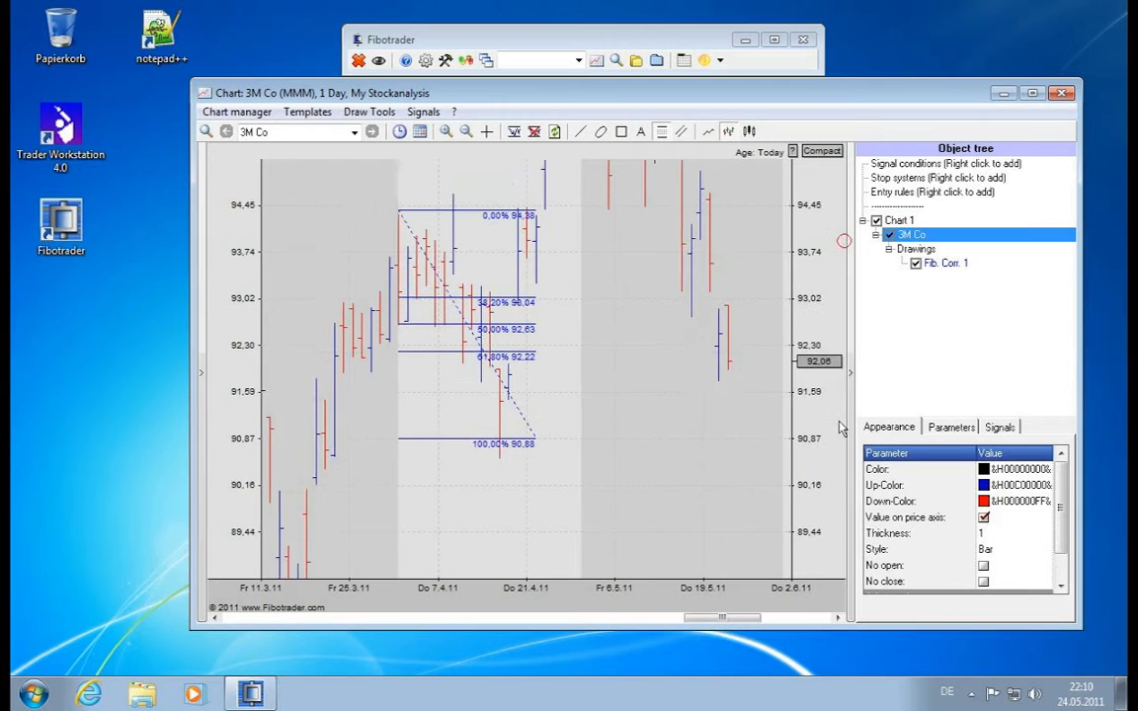
pyautogui.moveTo(840, 426); pyautogui.dragTo(845, 464)
pyautogui.moveTo(531, 487); pyautogui.dragTo(499, 510)
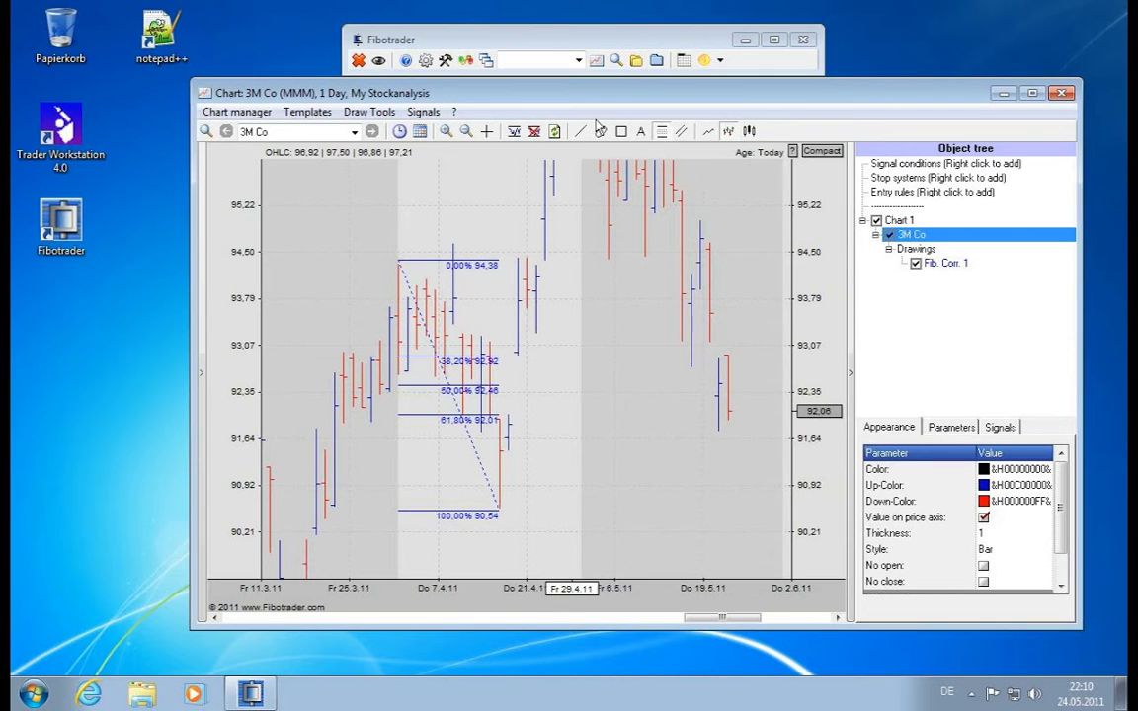
# - Set the colour of the 38.2 ratio line to red in the Fibonacci correction's ratio settings
pyautogui.click(448, 385)
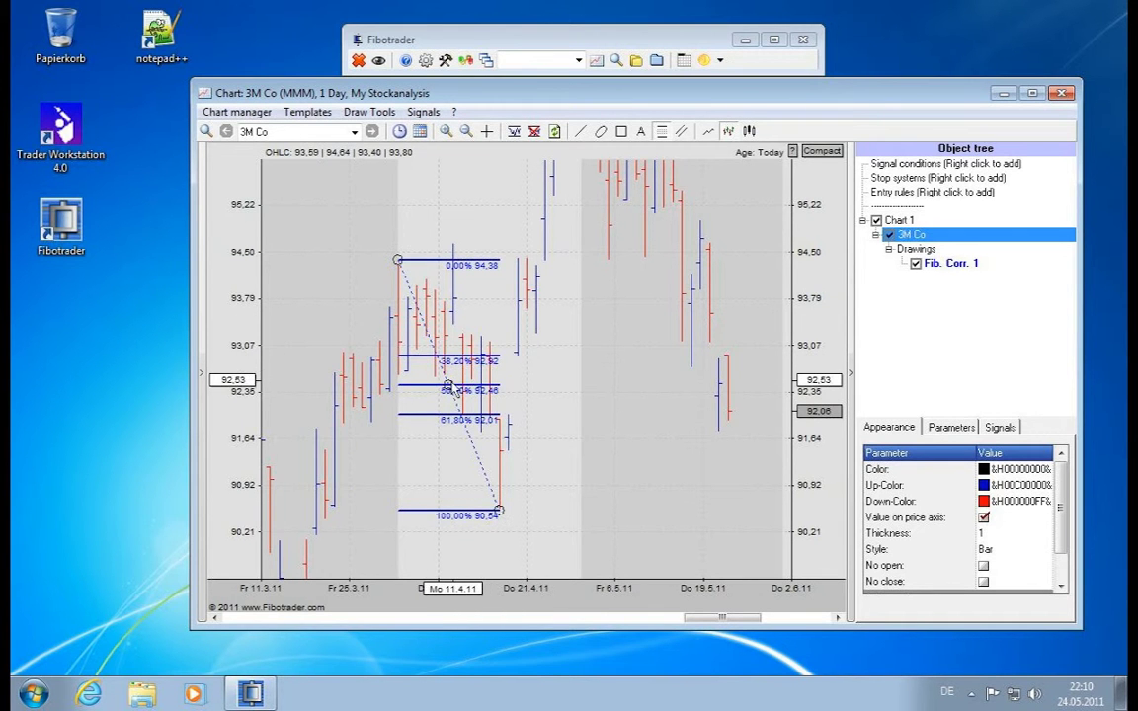
pyautogui.rightClick(452, 388)
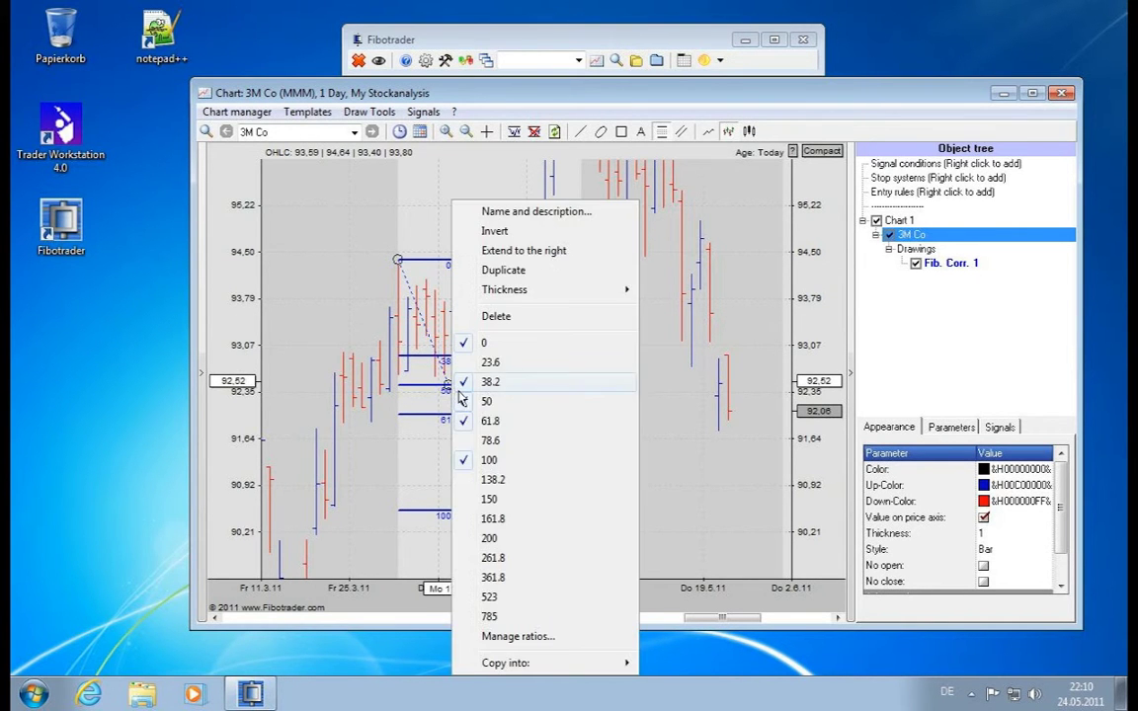
pyautogui.click(524, 636)
pyautogui.moveTo(507, 268)
pyautogui.mouseDown()
pyautogui.moveTo(688, 377)
pyautogui.moveTo(692, 341)
pyautogui.mouseUp()
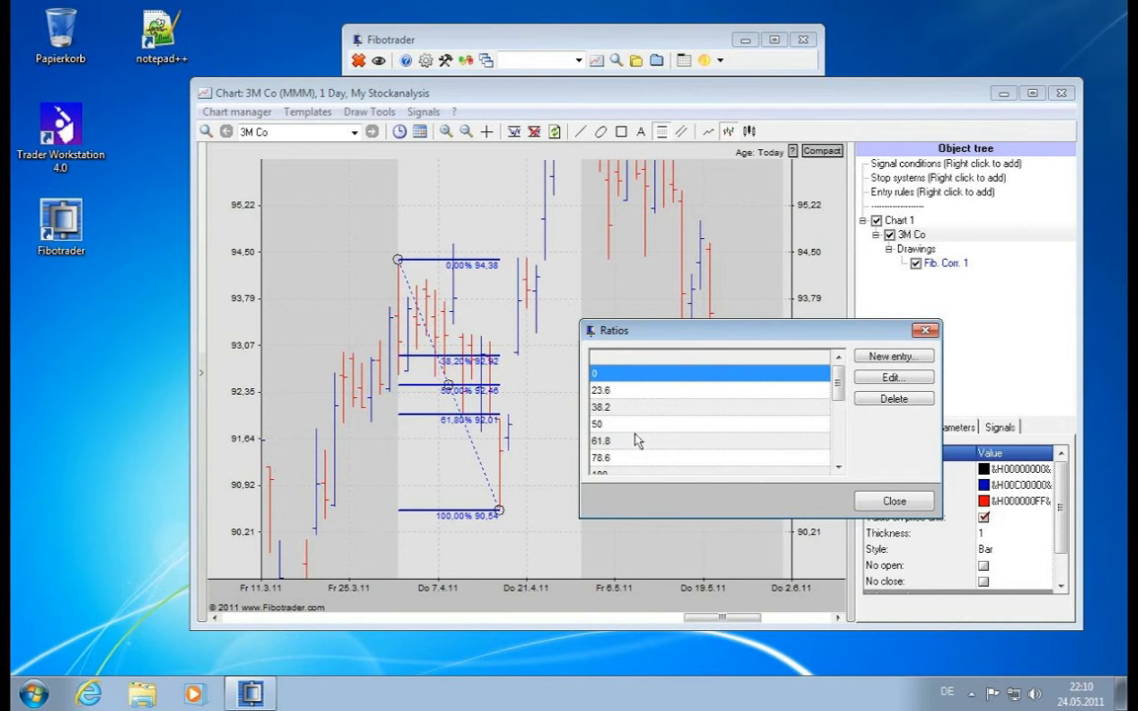
pyautogui.doubleClick(610, 409)
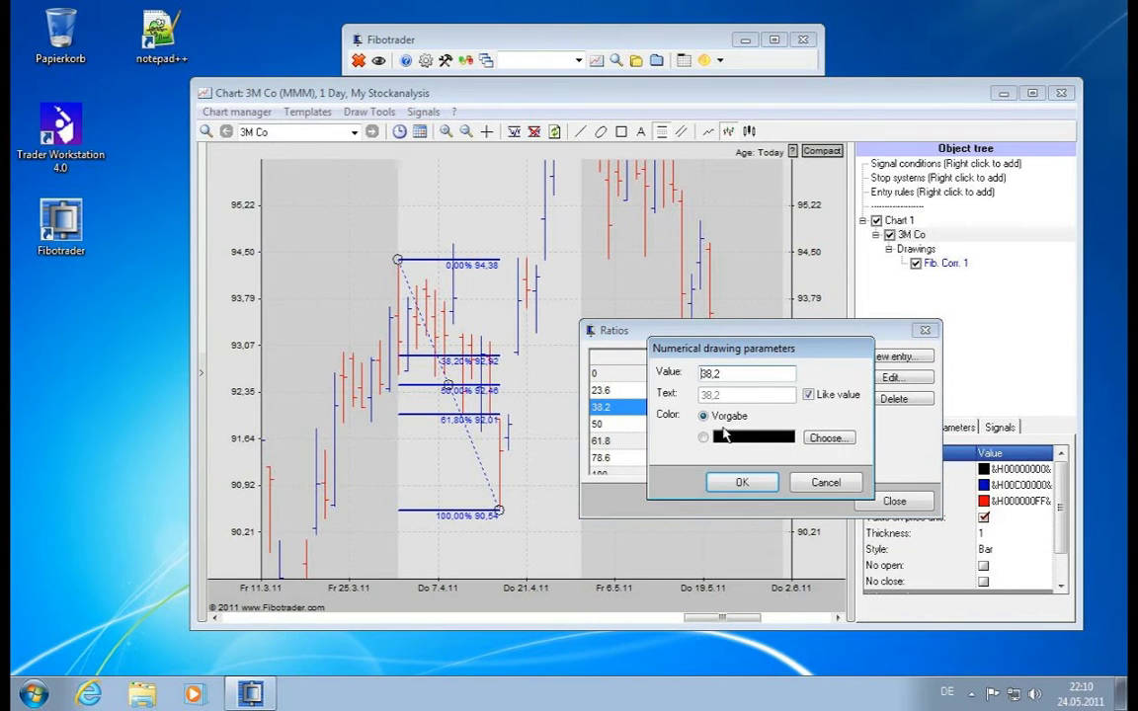
pyautogui.click(804, 442)
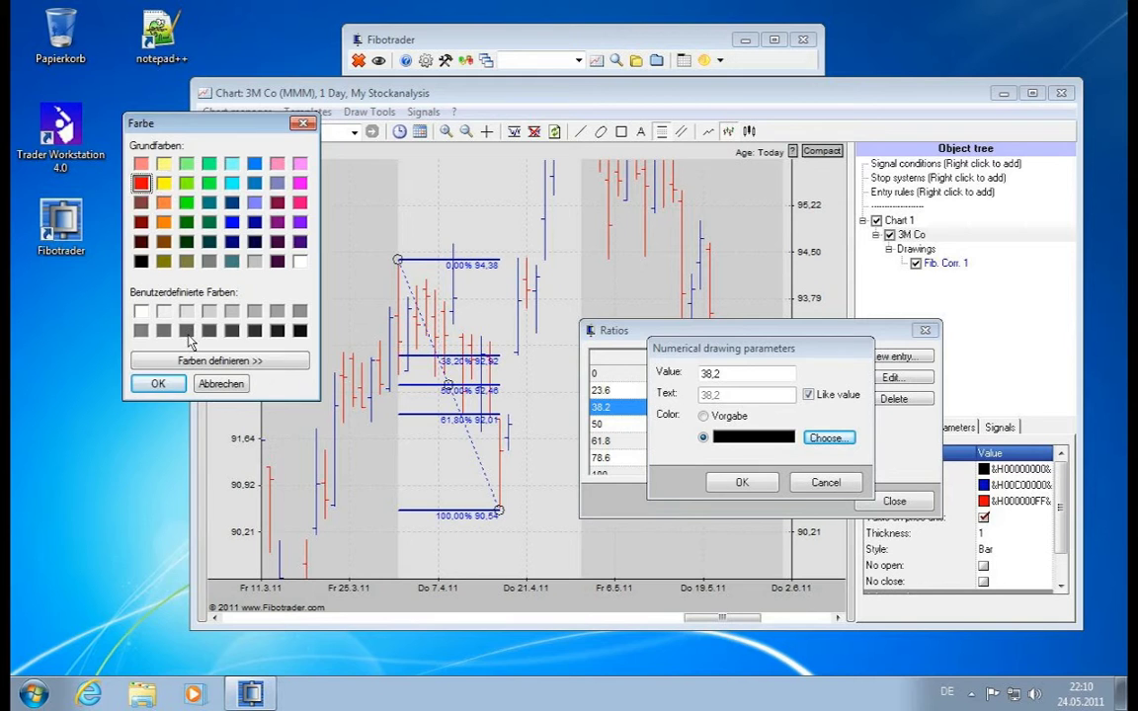
pyautogui.click(158, 386)
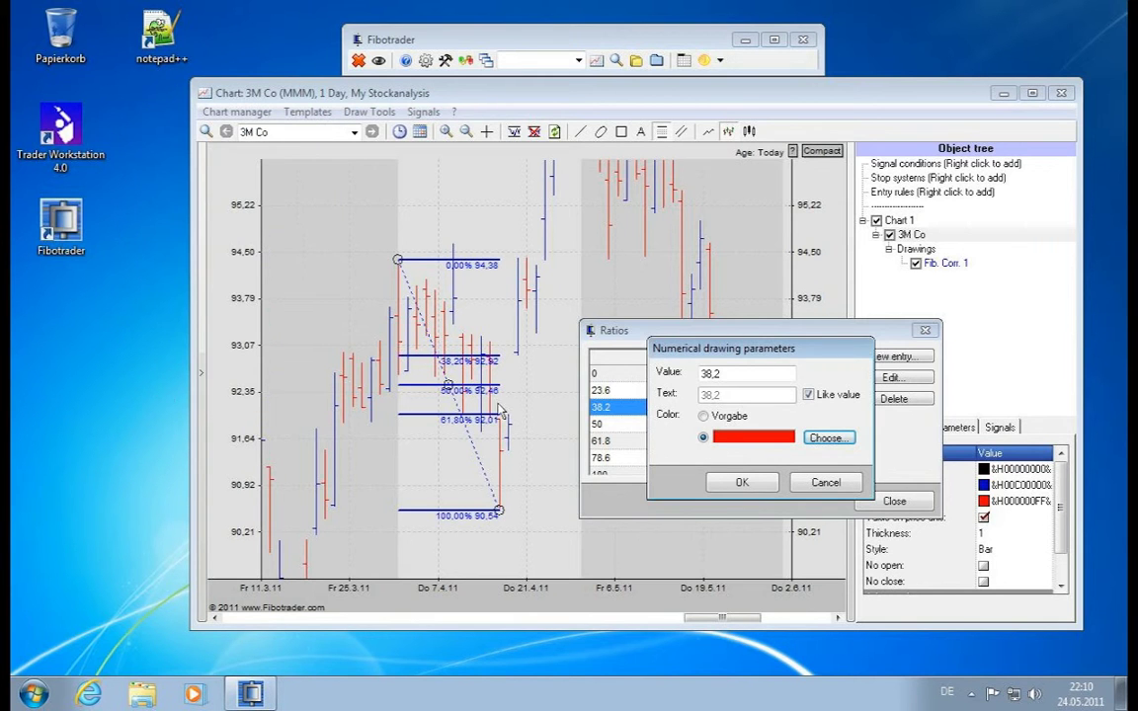
pyautogui.click(737, 482)
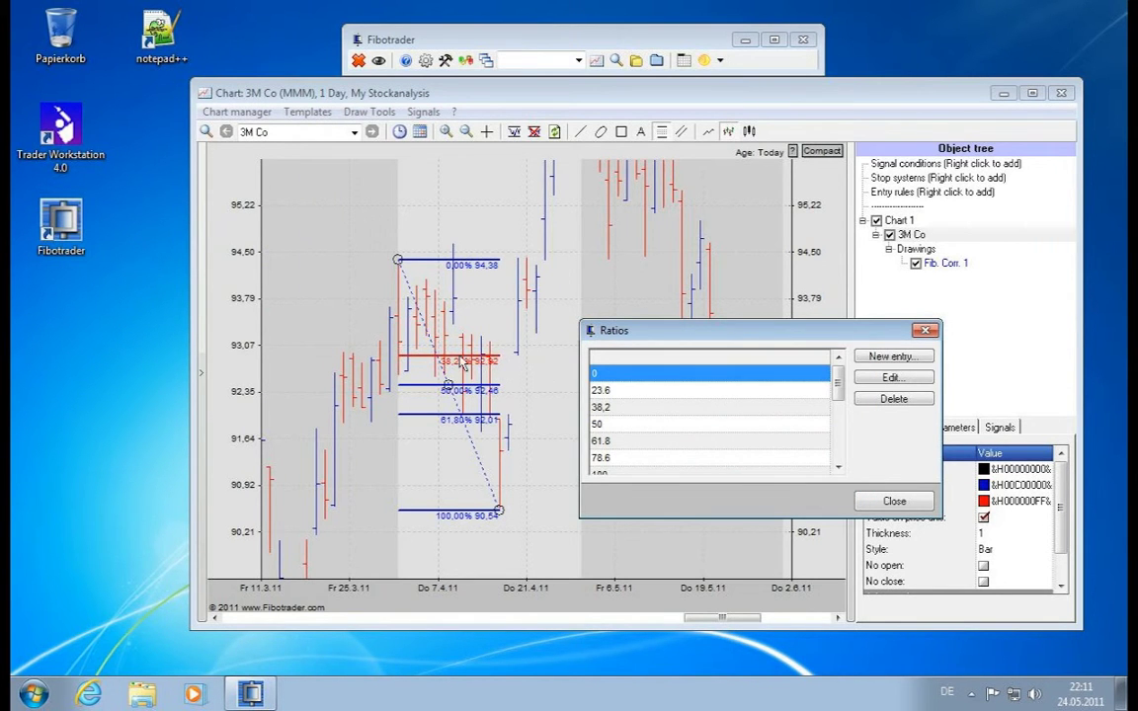
pyautogui.click(924, 508)
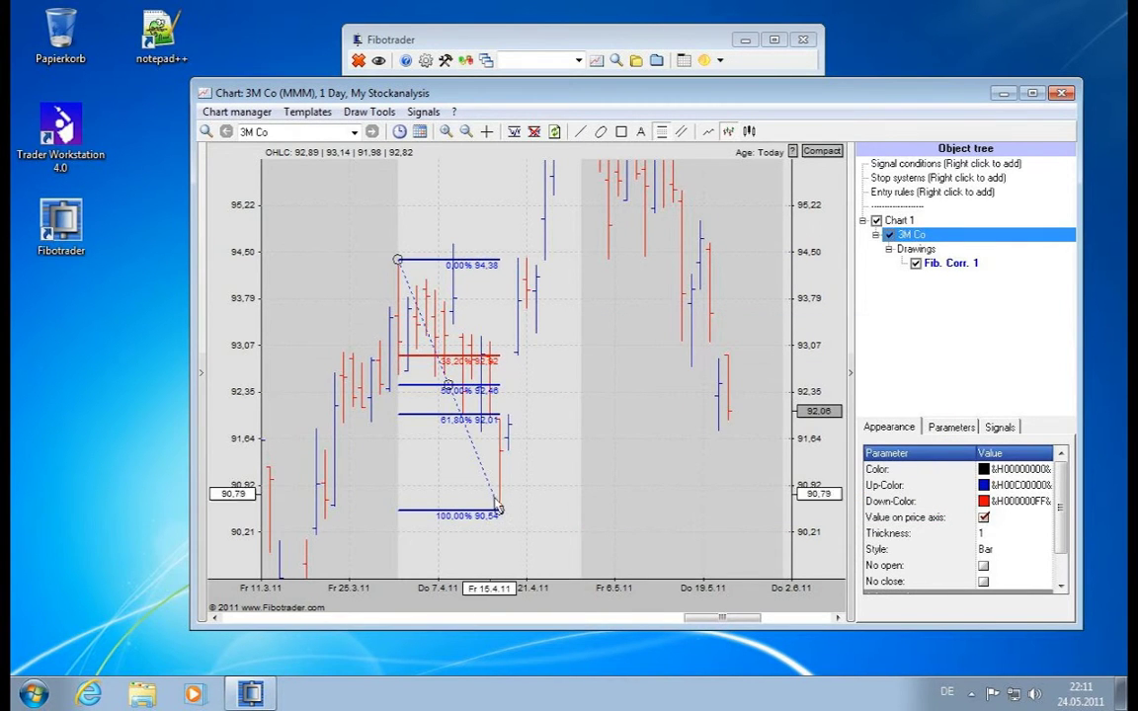
# - Move the end point of the Fibonacci correction to about 90.65 on 19.4.11
pyautogui.moveTo(511, 512); pyautogui.dragTo(511, 510)
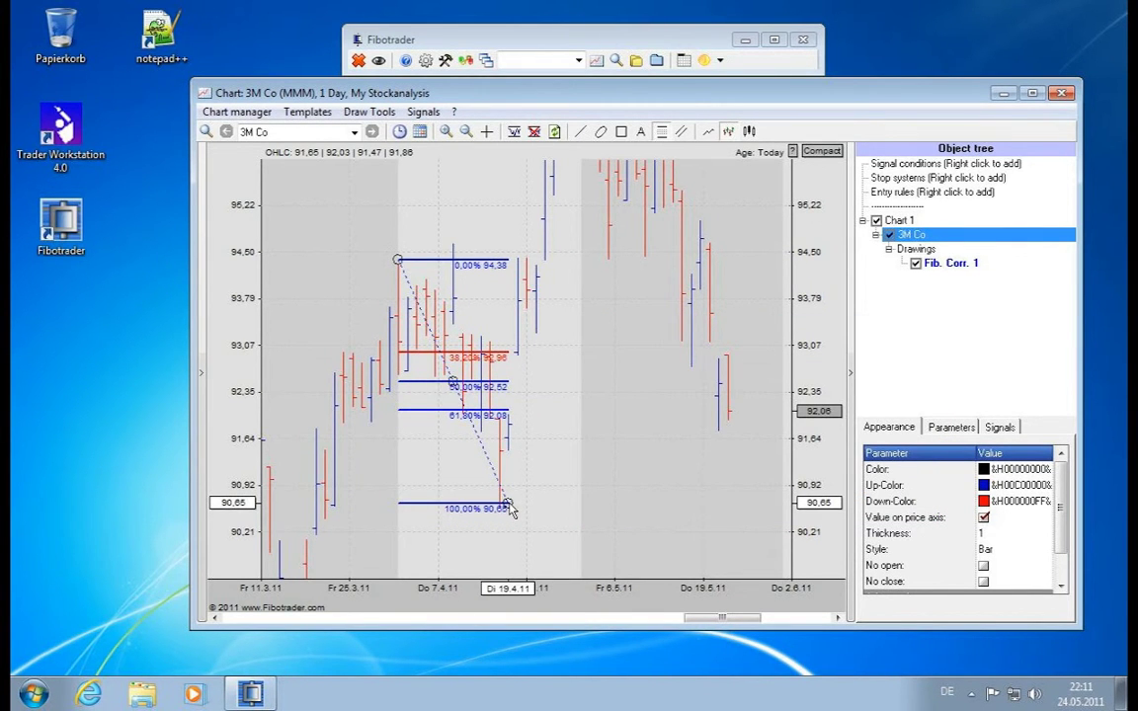
# - Extend the Fibonacci correction's lines to the right and move its end point to about 90.63 at the April low
pyautogui.rightClick(507, 507)
pyautogui.click(573, 77)
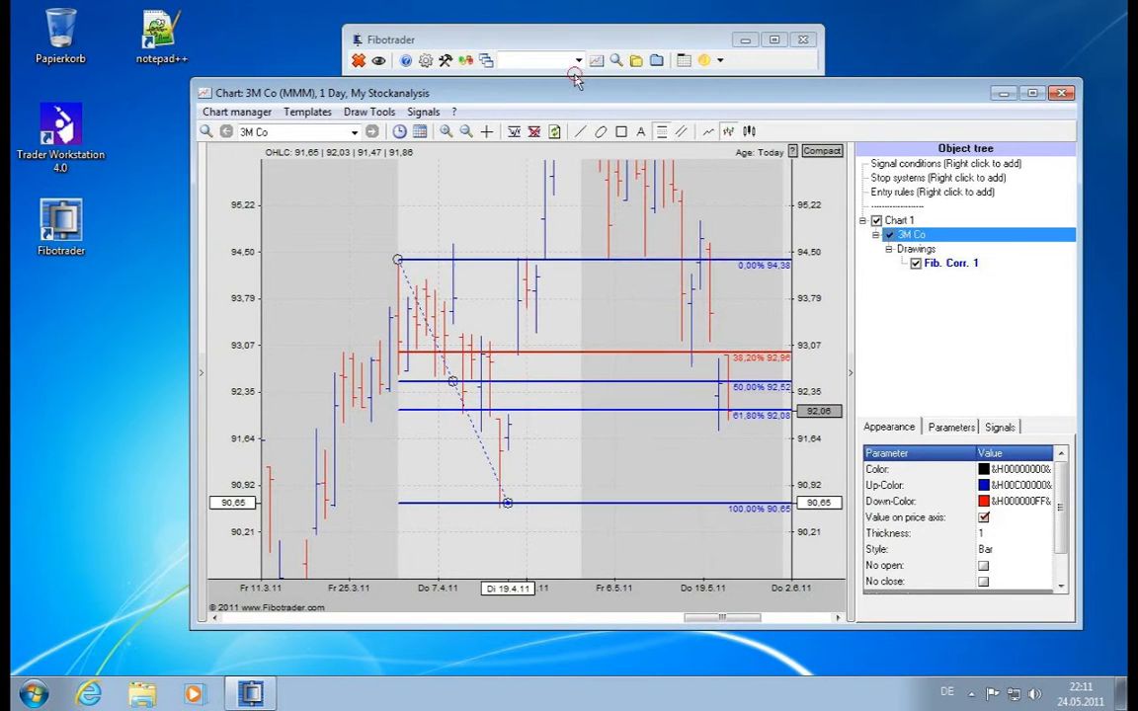
pyautogui.moveTo(507, 506)
pyautogui.mouseDown()
pyautogui.moveTo(500, 516)
pyautogui.moveTo(500, 506)
pyautogui.mouseUp()
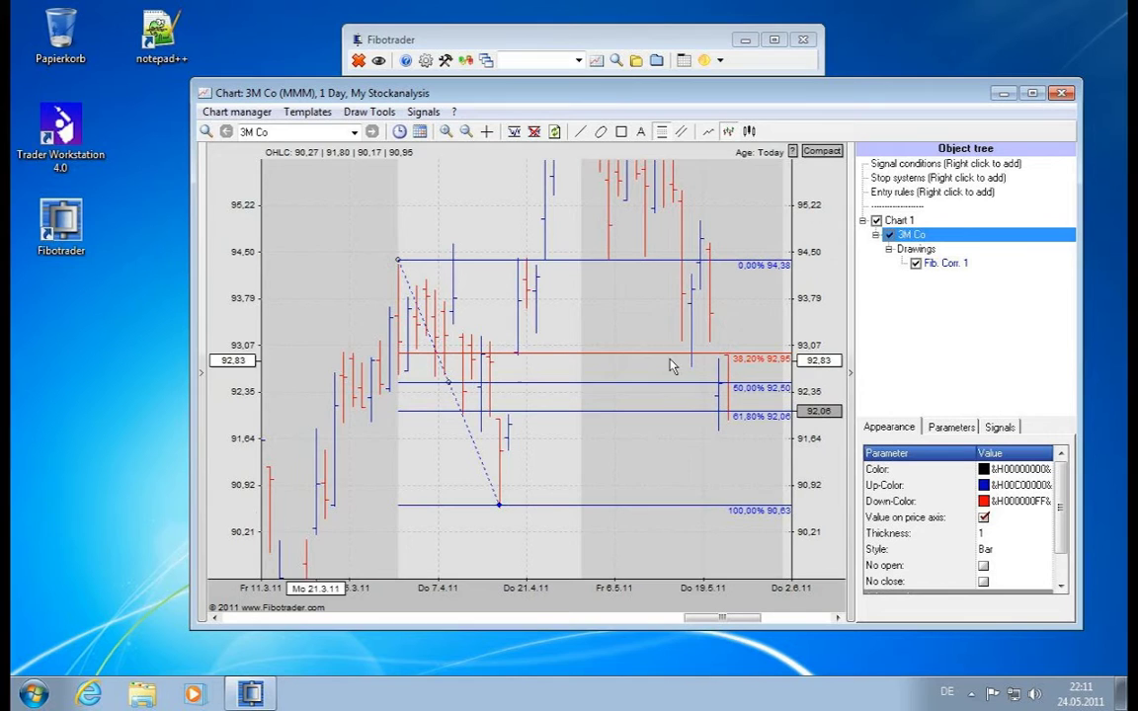
# - Delete the Fibonacci correction and draw a Fibonacci extension from the 1.4.11 high down to about 93.07 in mid-April
pyautogui.click(448, 386)
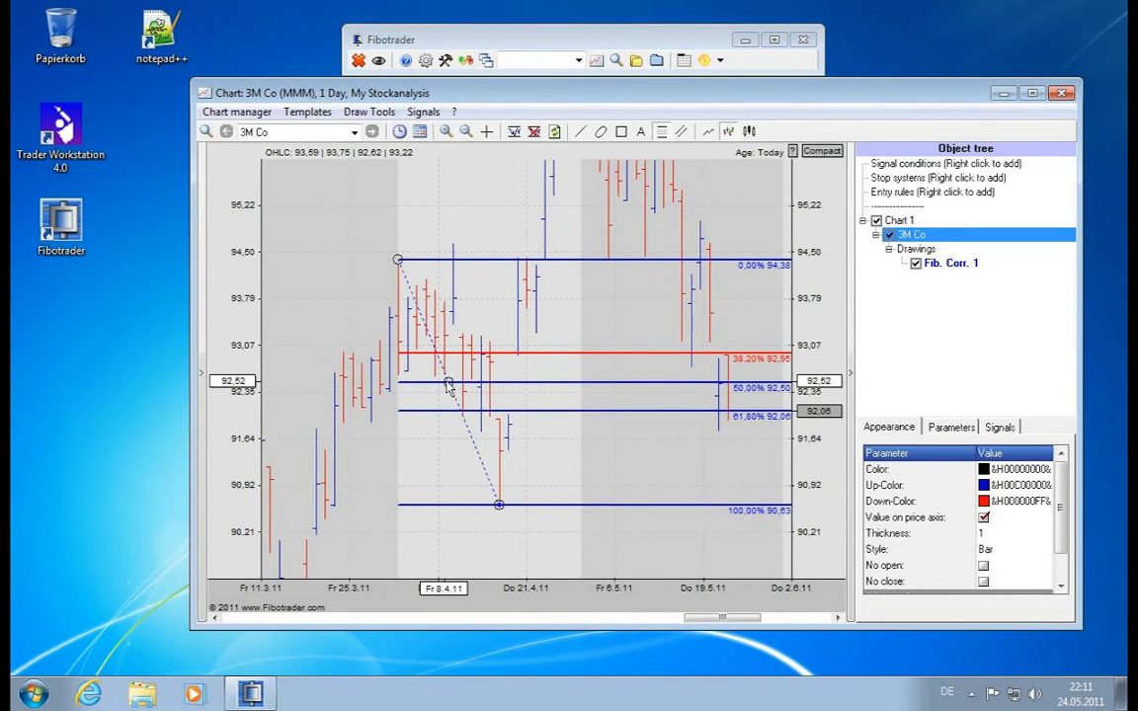
pyautogui.press('Delete')
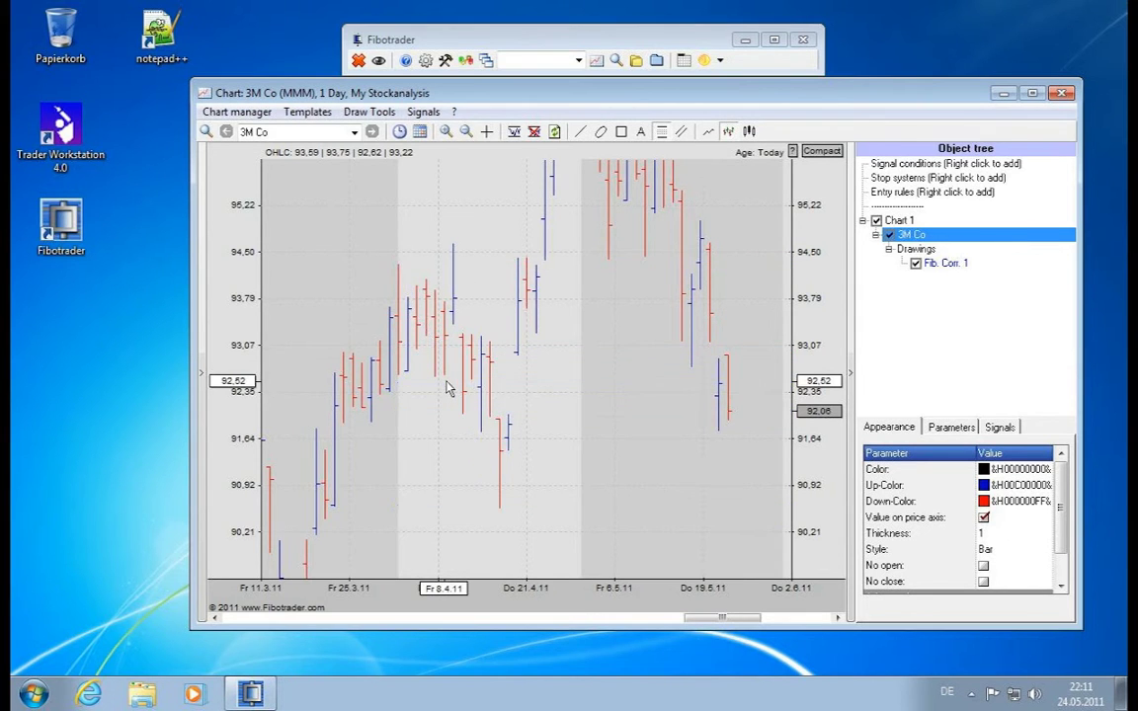
pyautogui.click(391, 112)
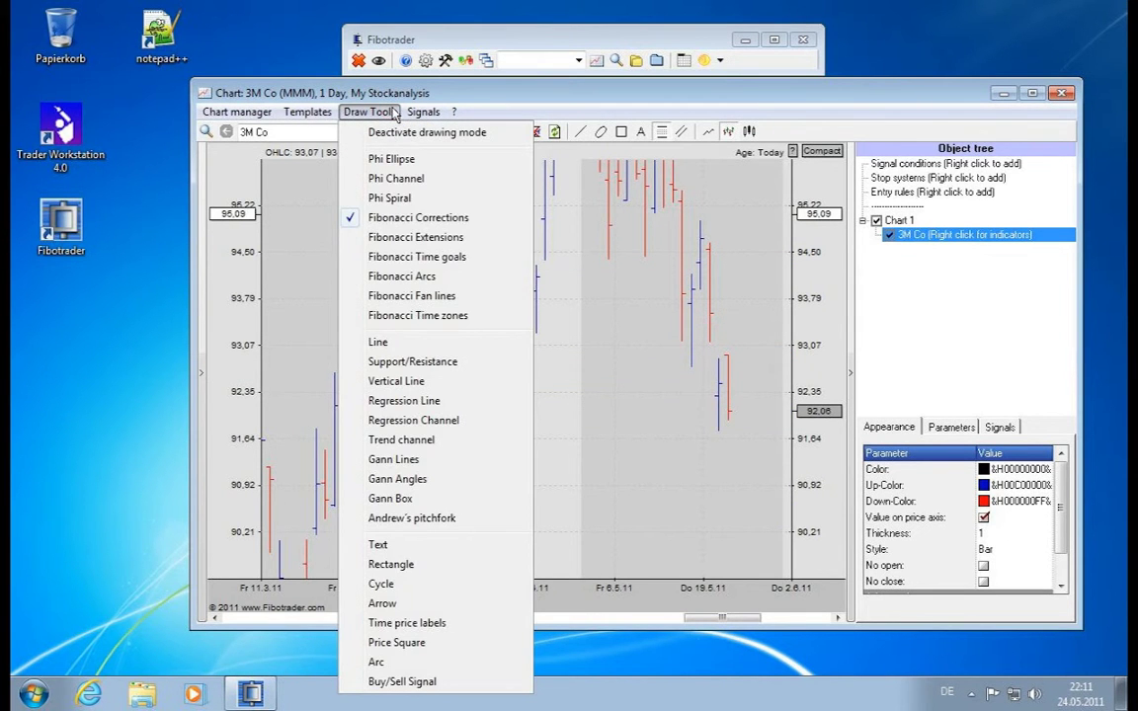
pyautogui.click(390, 179)
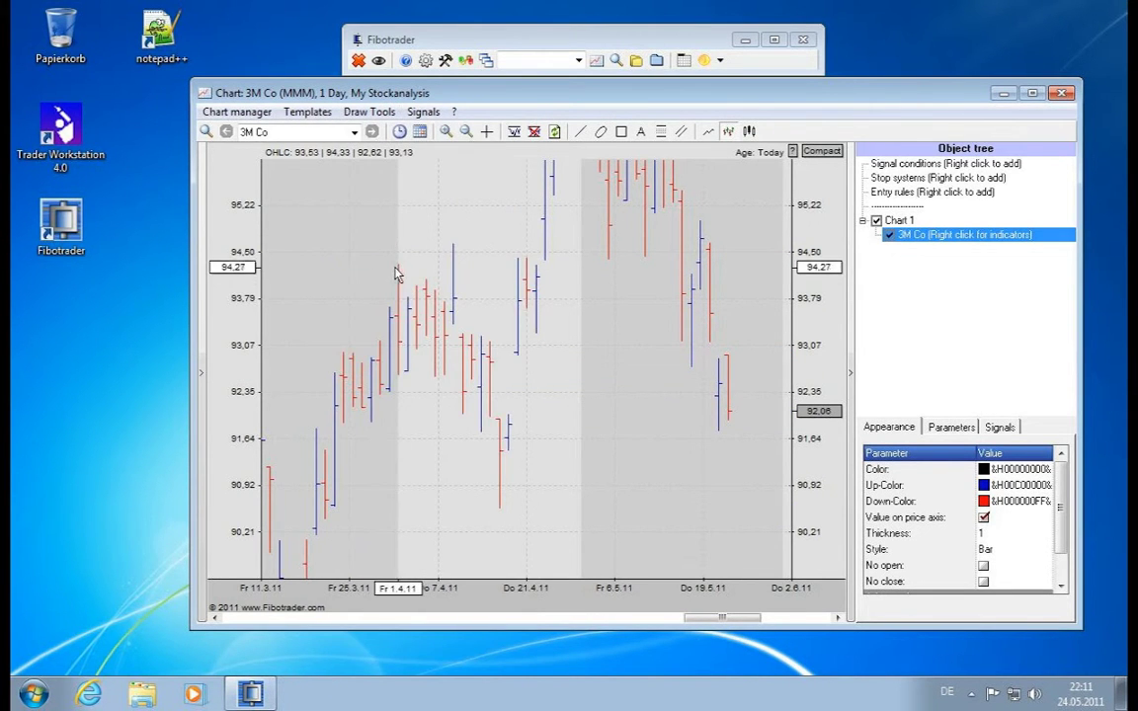
pyautogui.moveTo(398, 266)
pyautogui.mouseDown()
pyautogui.moveTo(491, 450)
pyautogui.moveTo(499, 334)
pyautogui.moveTo(487, 393)
pyautogui.moveTo(502, 511)
pyautogui.moveTo(481, 346)
pyautogui.mouseUp()
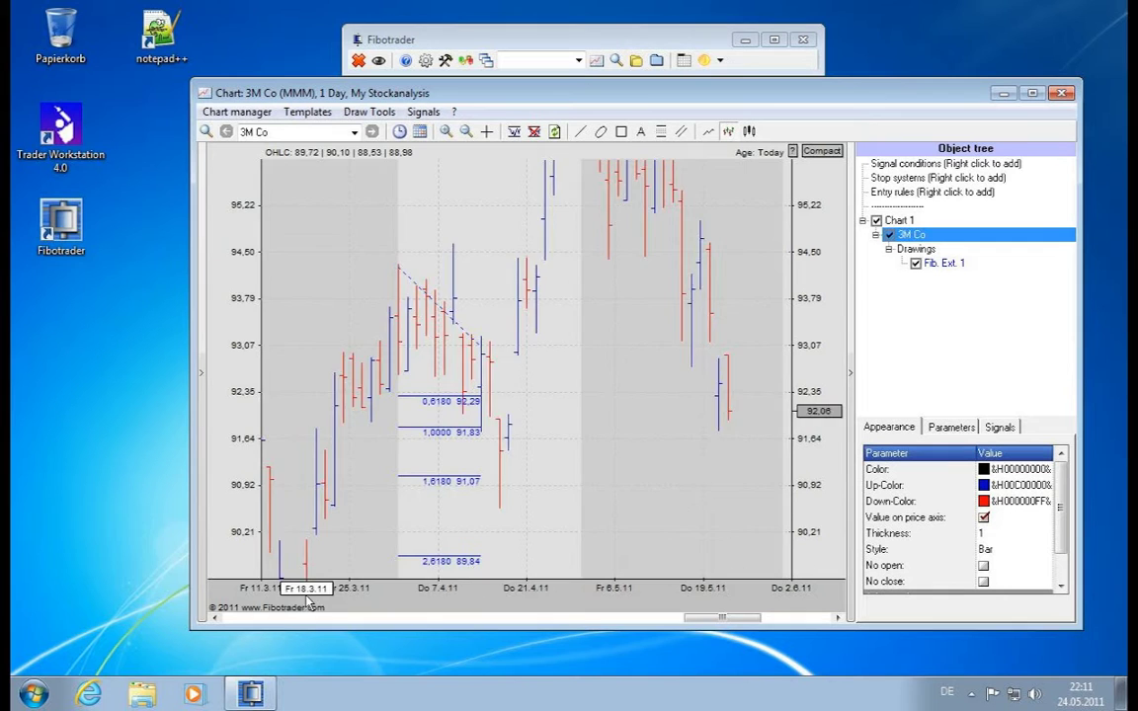
# - Move the Fibonacci extension's end point to about 92.62 on 7.4.11 and extend its lines to the right
pyautogui.moveTo(306, 597); pyautogui.dragTo(681, 592)
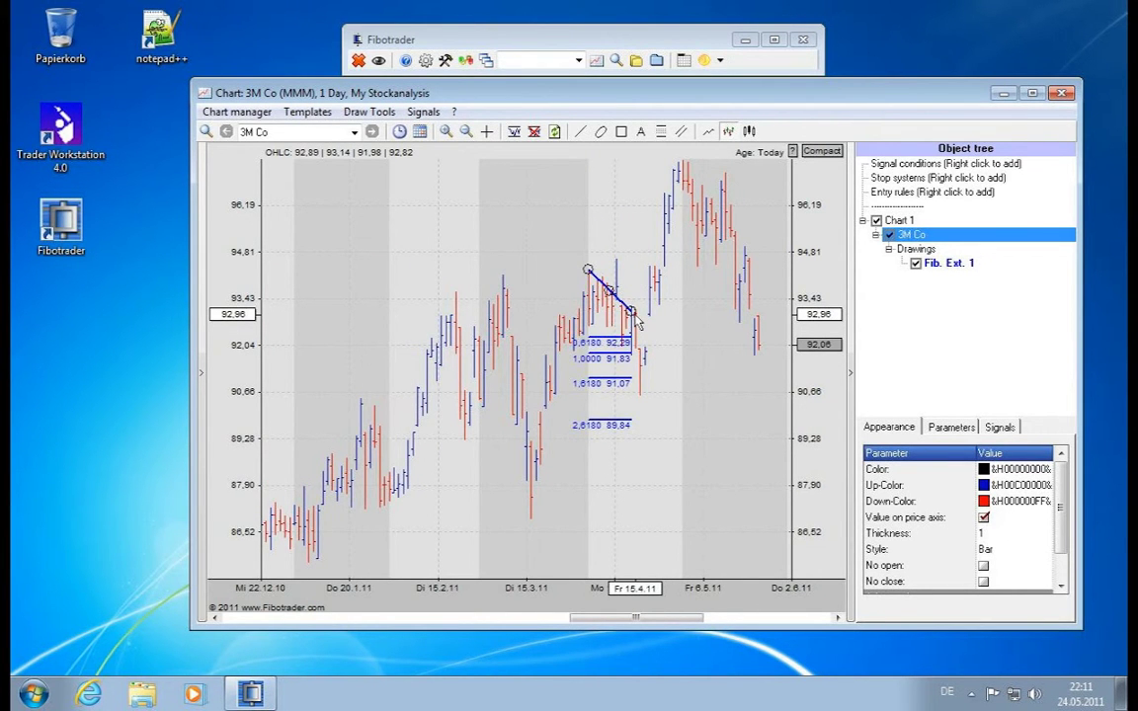
pyautogui.moveTo(635, 316); pyautogui.dragTo(609, 334)
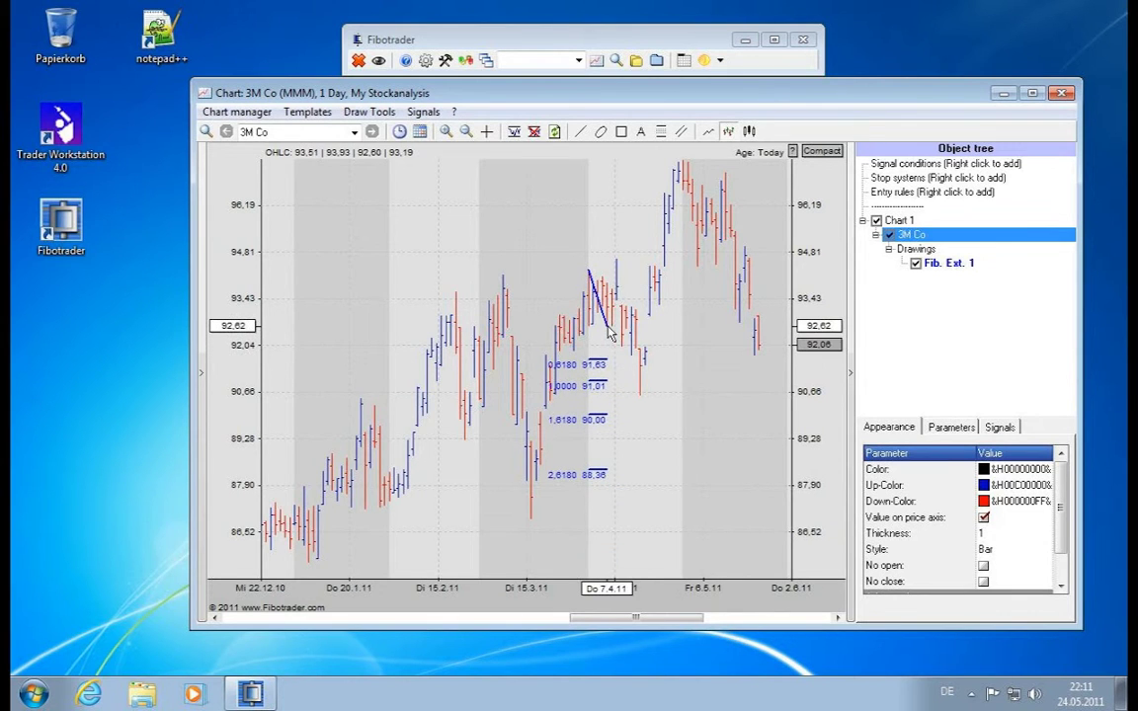
pyautogui.rightClick(609, 334)
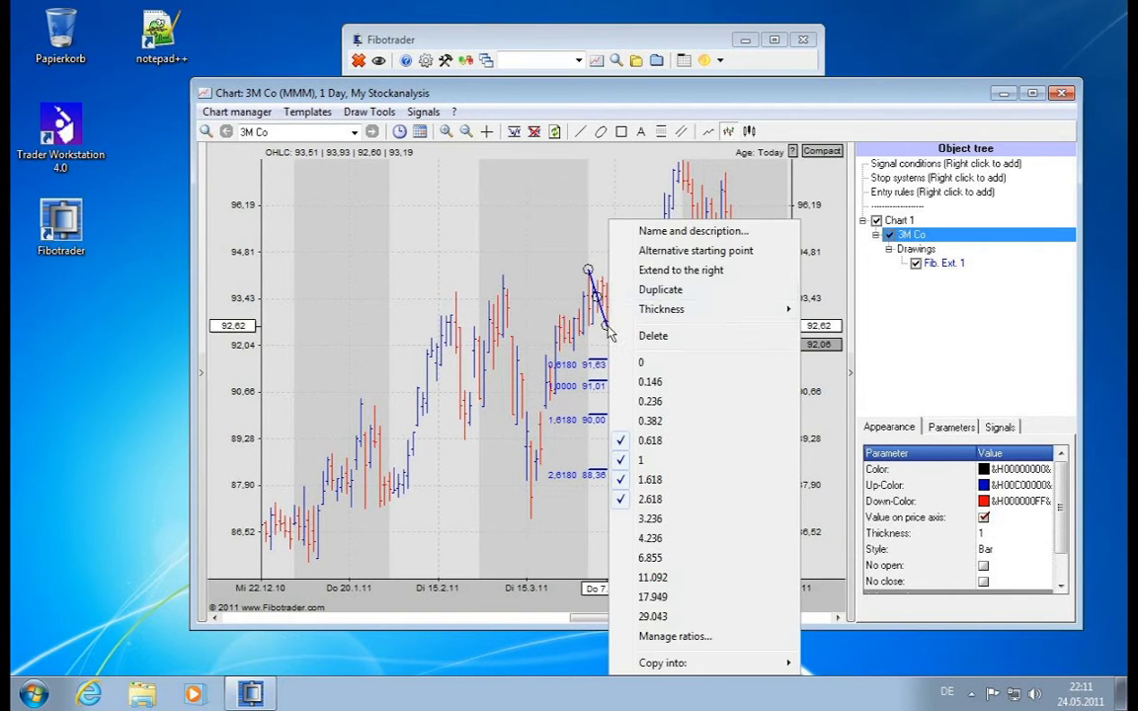
pyautogui.click(660, 271)
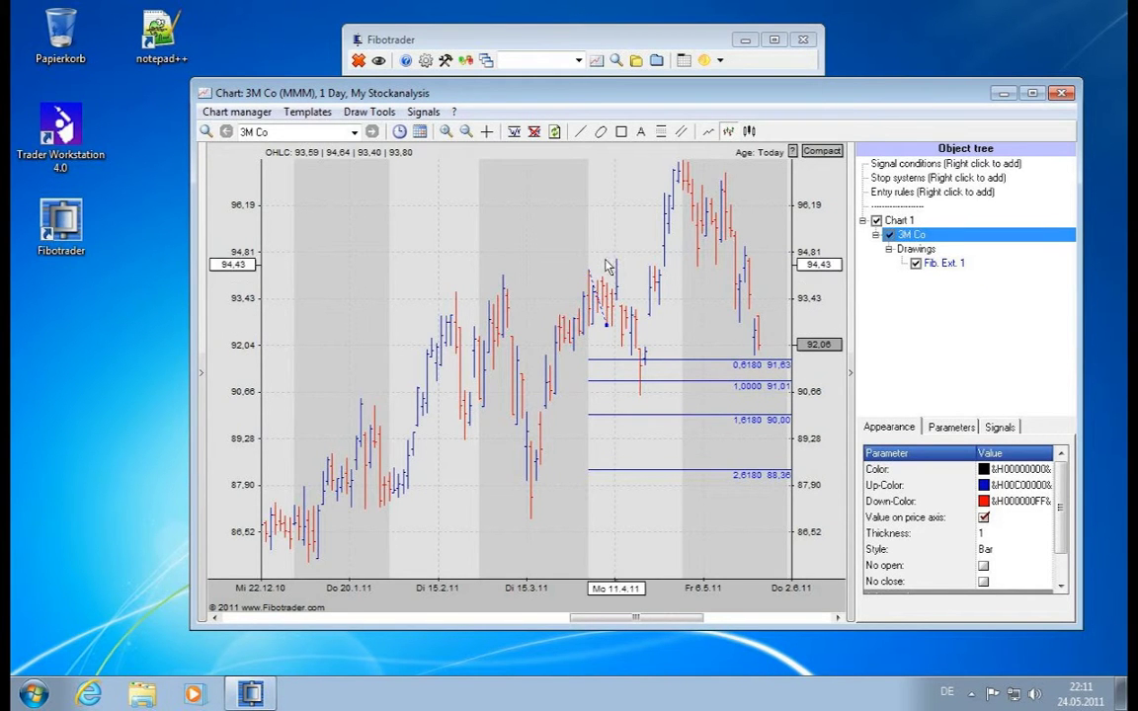
# - Switch the Fibonacci extension to the alternative starting point and back to the default one
pyautogui.click(601, 375)
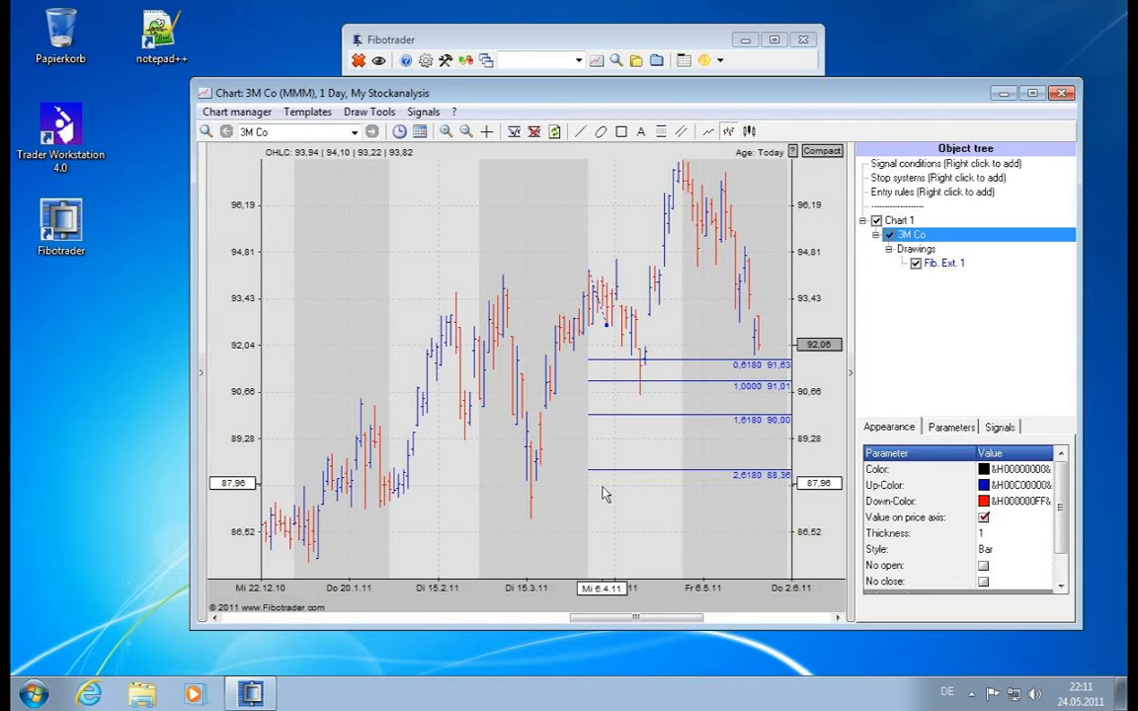
pyautogui.click(598, 302)
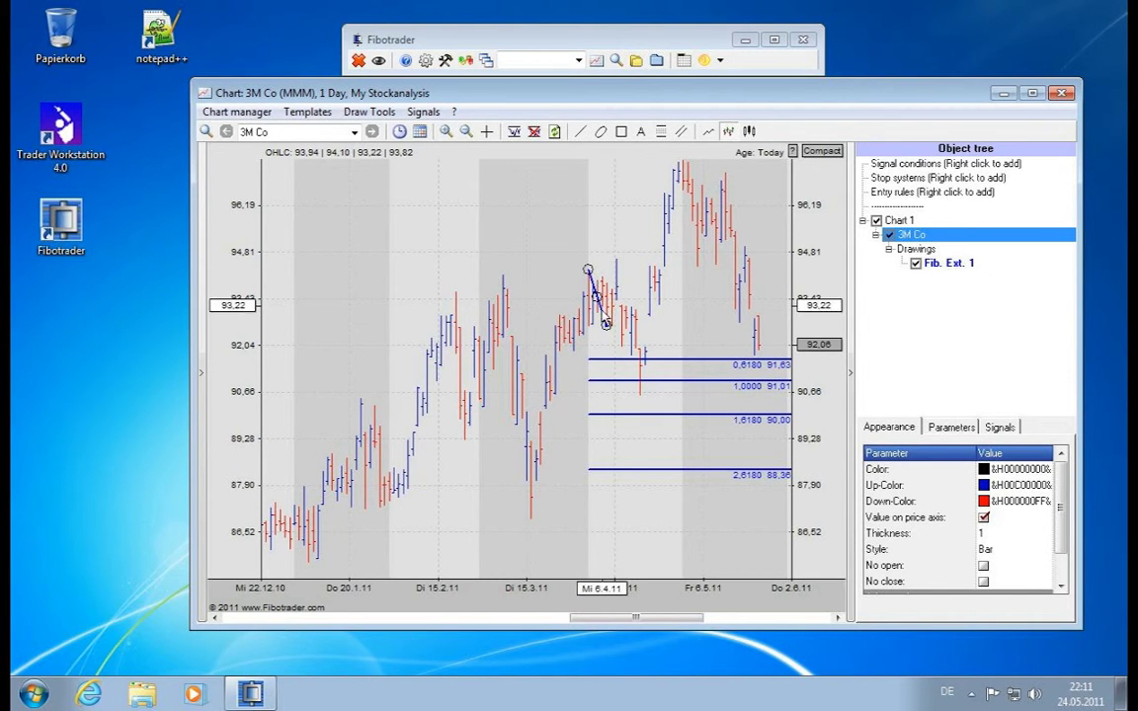
pyautogui.rightClick(607, 331)
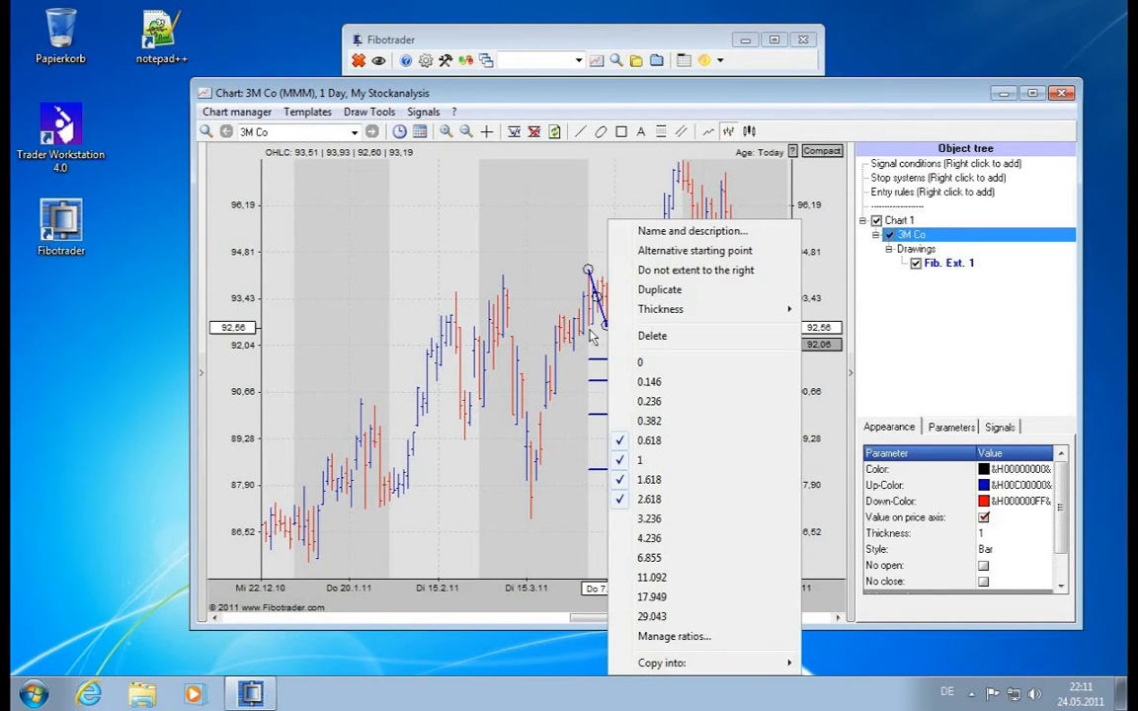
pyautogui.moveTo(630, 318)
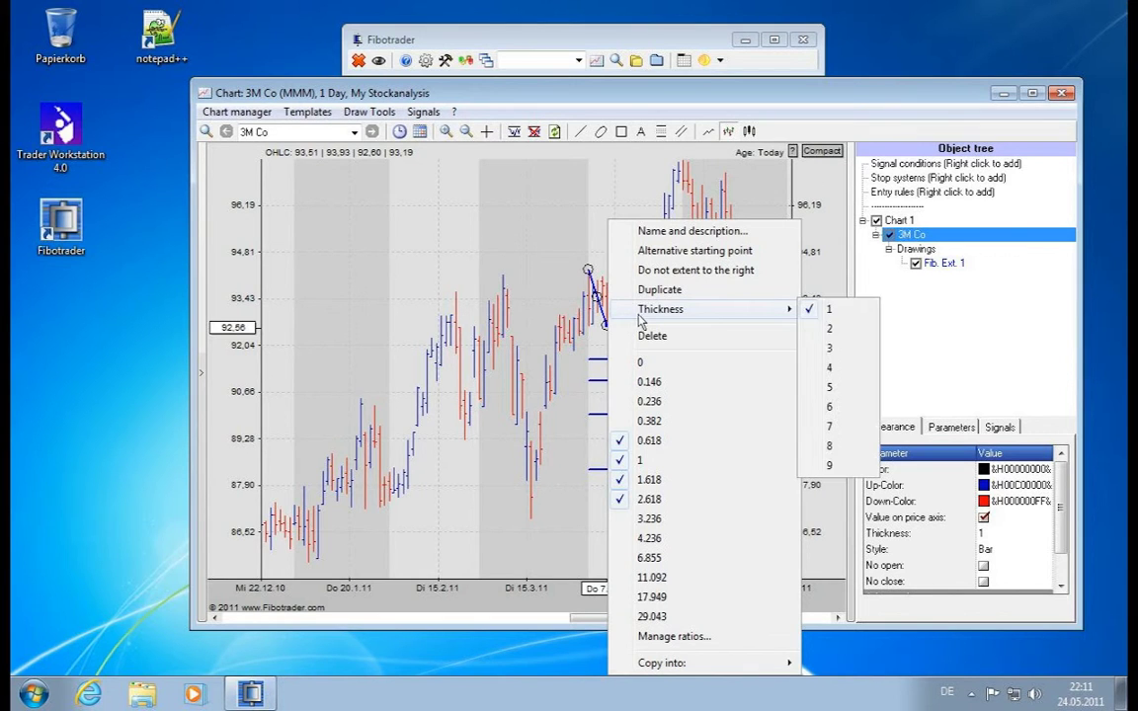
pyautogui.click(644, 270)
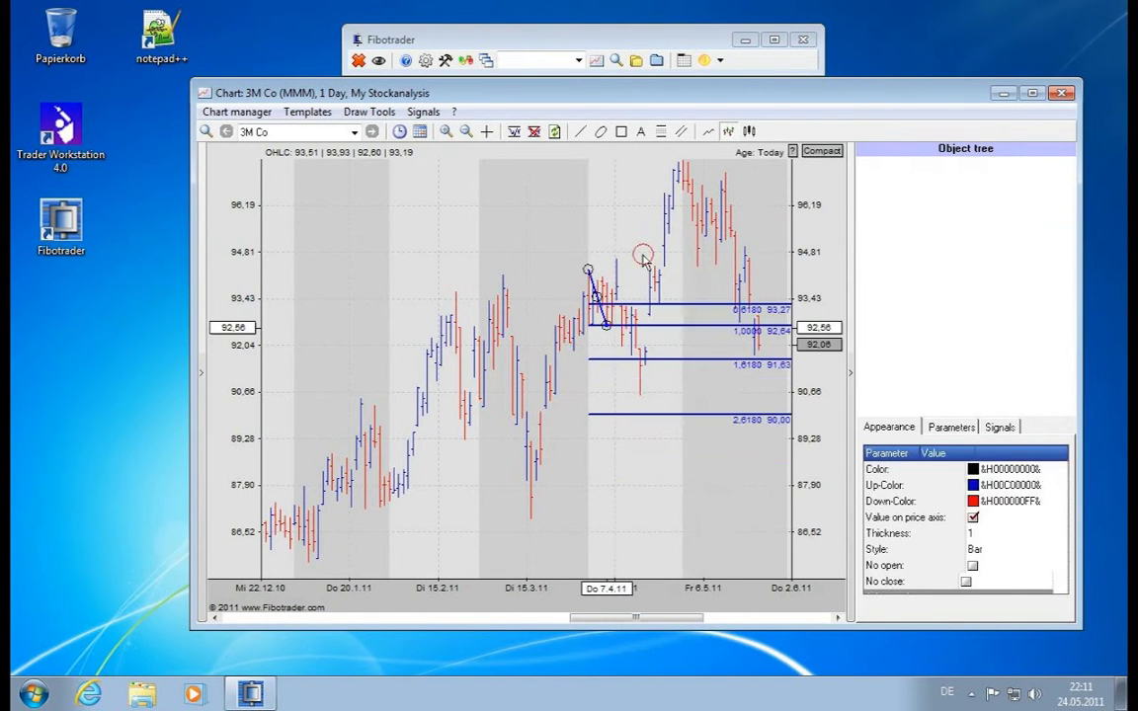
pyautogui.rightClick(606, 330)
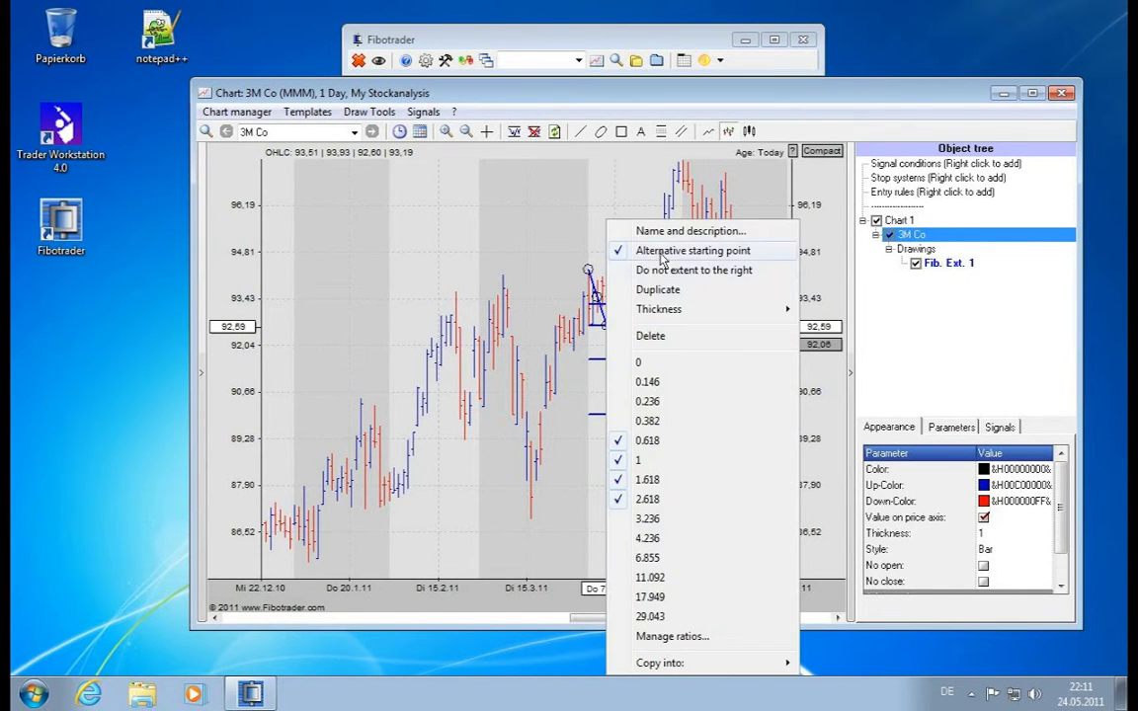
pyautogui.click(661, 253)
# - Delete the Fibonacci extension and activate the Fibonacci Time goals drawing tool
pyautogui.rightClick(604, 323)
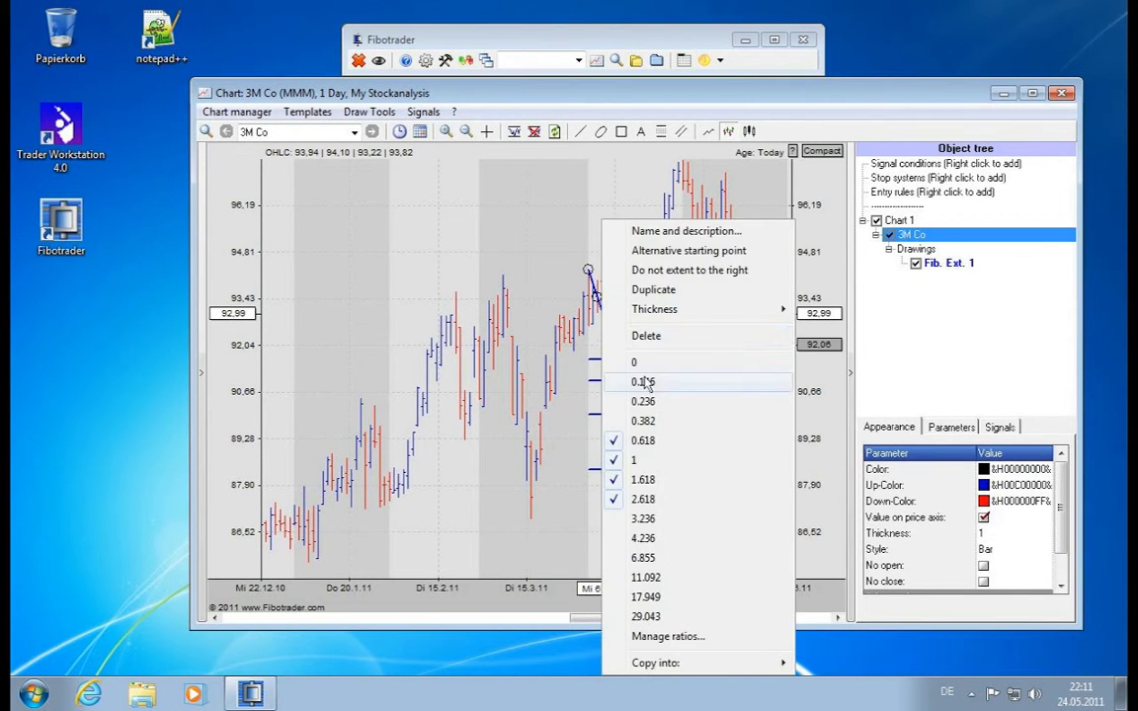
pyautogui.click(667, 337)
pyautogui.click(372, 112)
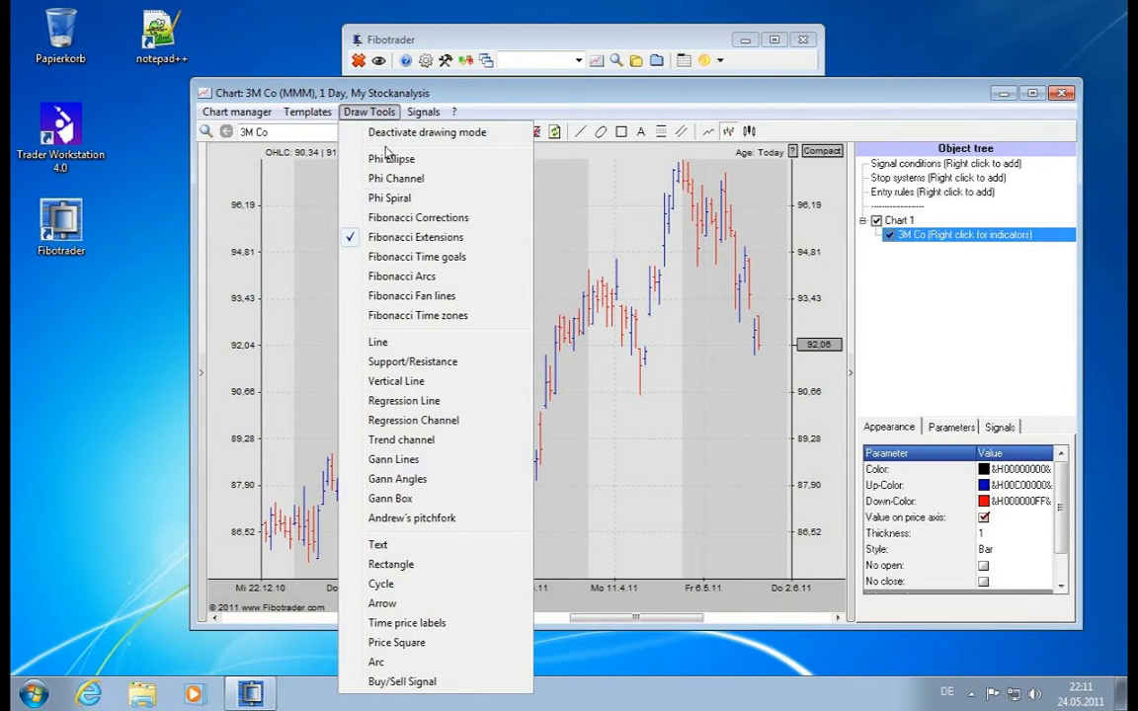
pyautogui.click(422, 260)
# - Draw Fibonacci time goals and fit them from the late-February high to the low at about 86.98 on 16.3.11
pyautogui.moveTo(438, 286)
pyautogui.mouseDown()
pyautogui.moveTo(521, 363)
pyautogui.moveTo(506, 405)
pyautogui.moveTo(477, 436)
pyautogui.moveTo(510, 456)
pyautogui.mouseUp()
pyautogui.moveTo(436, 286); pyautogui.dragTo(456, 298)
pyautogui.moveTo(512, 451)
pyautogui.mouseDown()
pyautogui.moveTo(508, 466)
pyautogui.moveTo(520, 453)
pyautogui.moveTo(462, 447)
pyautogui.moveTo(548, 460)
pyautogui.moveTo(540, 488)
pyautogui.mouseUp()
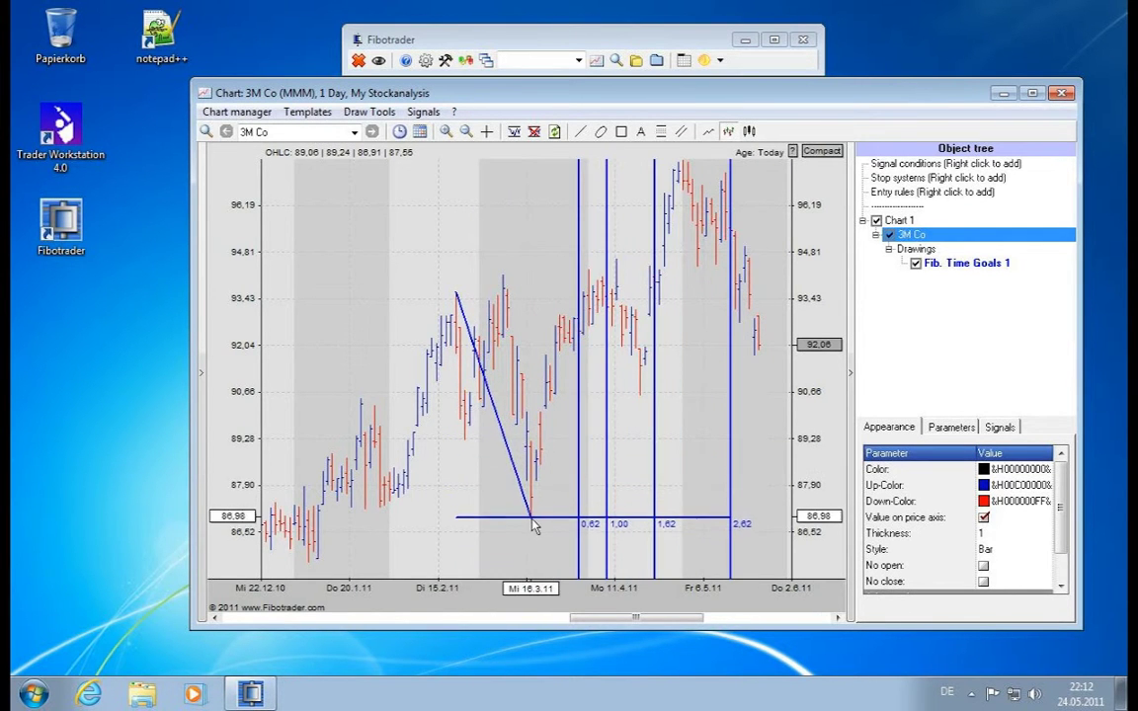
pyautogui.click(647, 494)
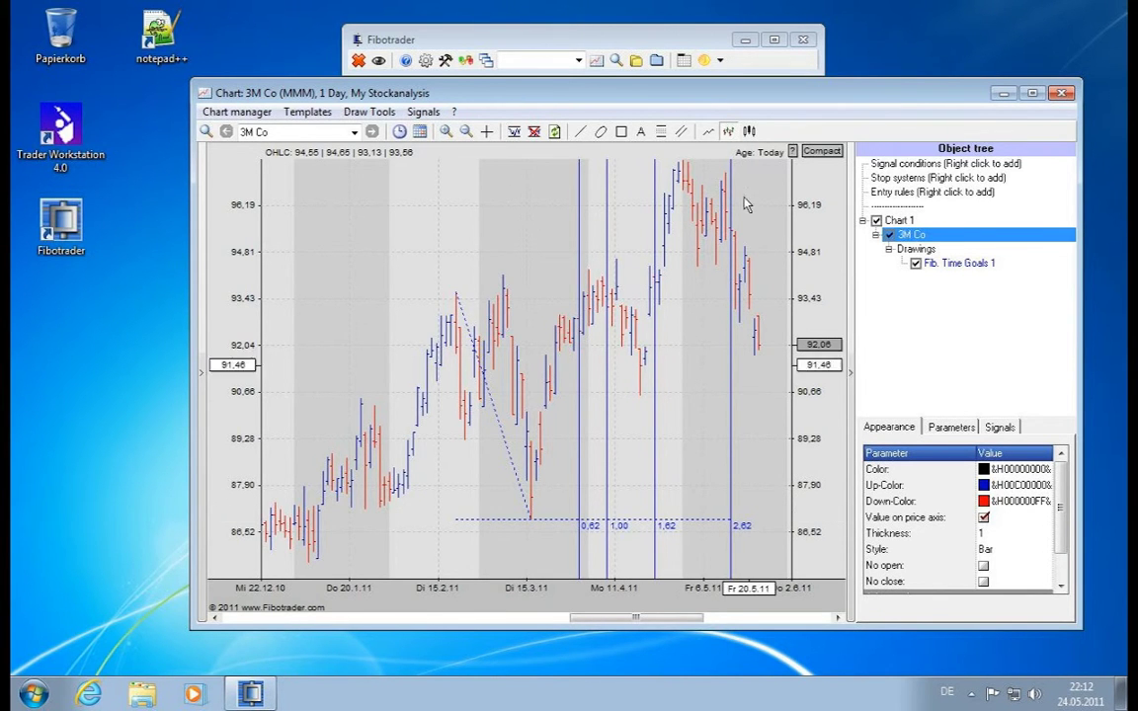
# - Delete the Fibonacci time goals and activate the Fibonacci Arcs drawing tool
pyautogui.click(493, 406)
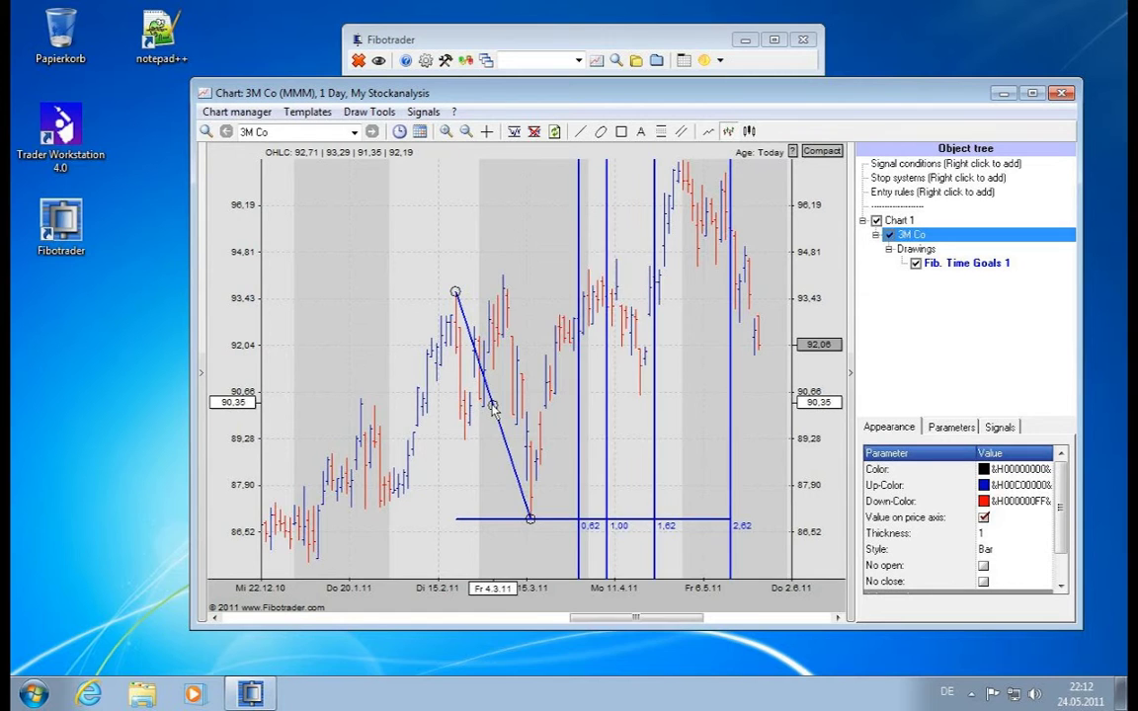
pyautogui.rightClick(493, 406)
pyautogui.click(508, 89)
pyautogui.rightClick(493, 406)
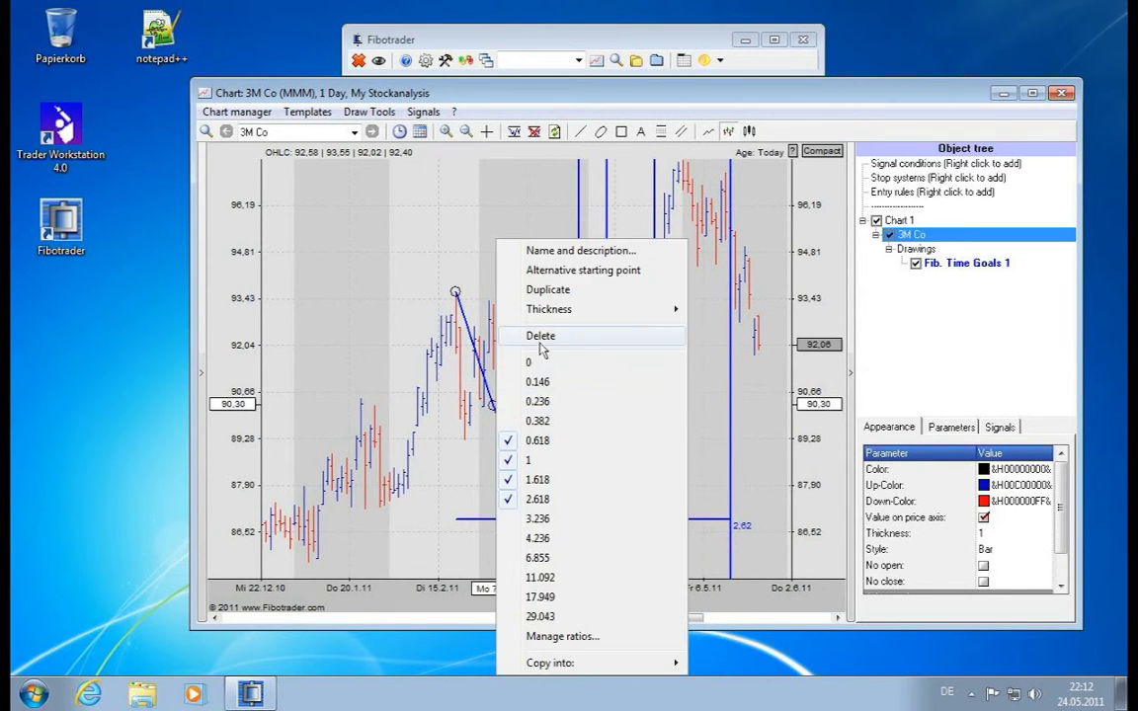
pyautogui.click(541, 338)
pyautogui.click(383, 113)
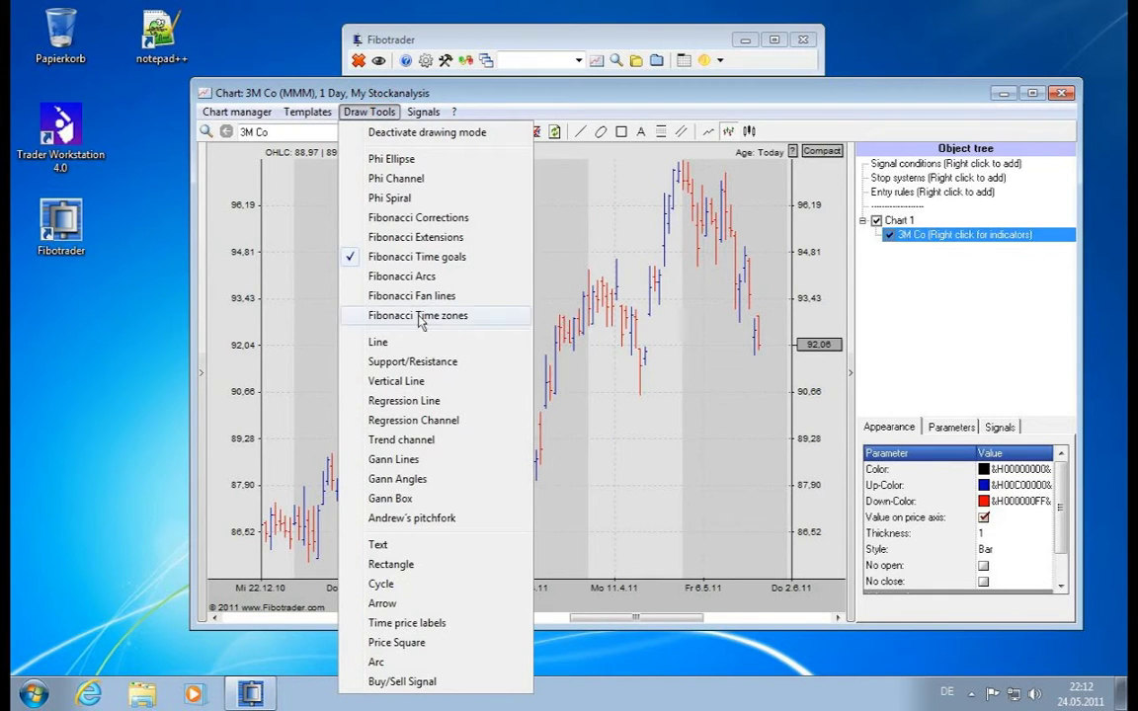
pyautogui.click(424, 283)
# - Draw Fibonacci arcs and fit them from the 22.2.11 high to the mid-March low
pyautogui.moveTo(424, 317)
pyautogui.mouseDown()
pyautogui.moveTo(504, 276)
pyautogui.moveTo(474, 282)
pyautogui.moveTo(454, 367)
pyautogui.moveTo(521, 483)
pyautogui.moveTo(474, 435)
pyautogui.mouseUp()
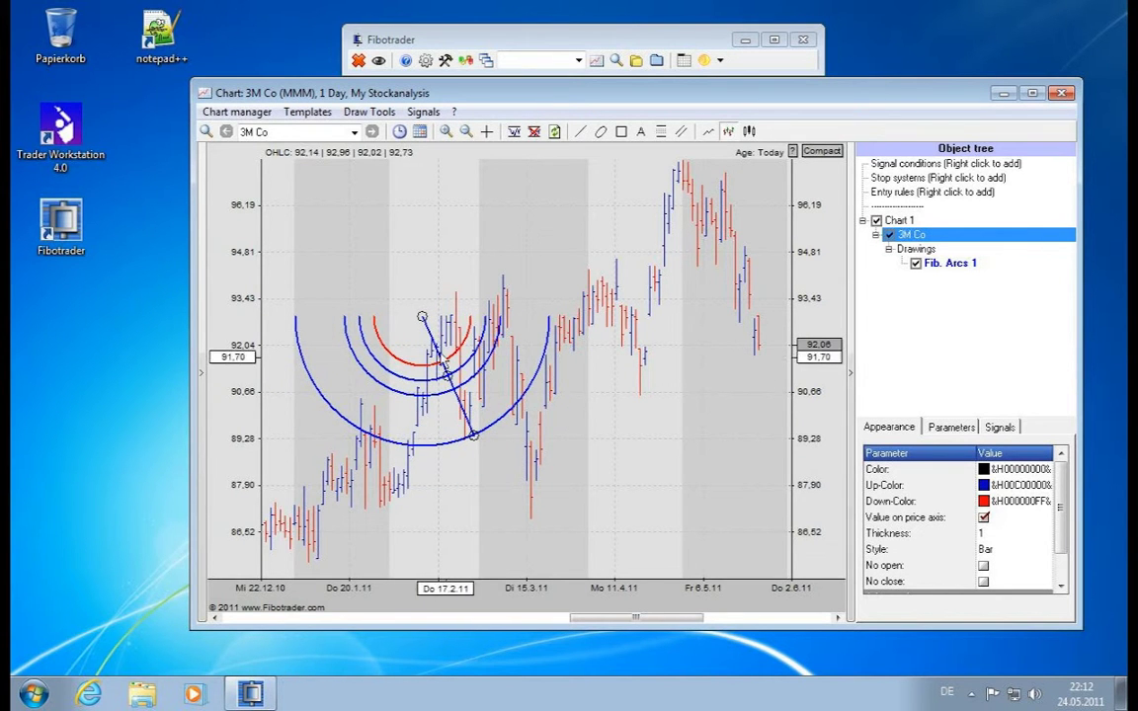
pyautogui.moveTo(445, 376)
pyautogui.mouseDown()
pyautogui.moveTo(494, 348)
pyautogui.moveTo(478, 352)
pyautogui.mouseUp()
pyautogui.moveTo(506, 407); pyautogui.dragTo(531, 517)
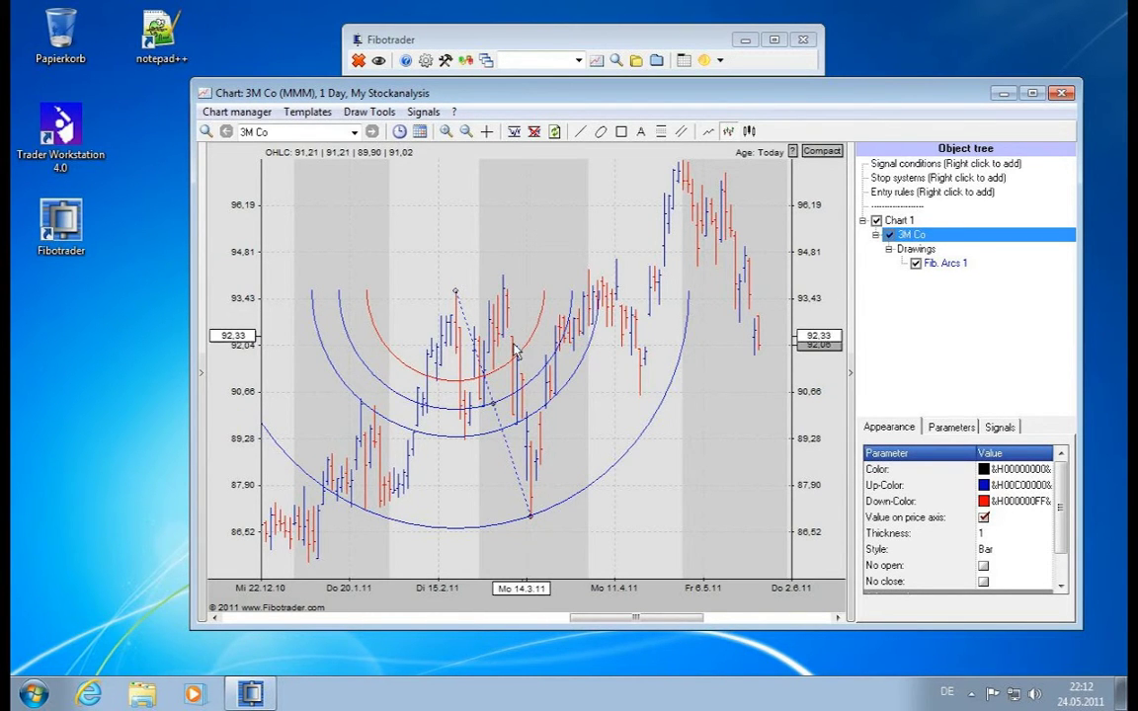
# - Display the Fibonacci arcs as full circles and switch them back to half arcs
pyautogui.rightClick(494, 405)
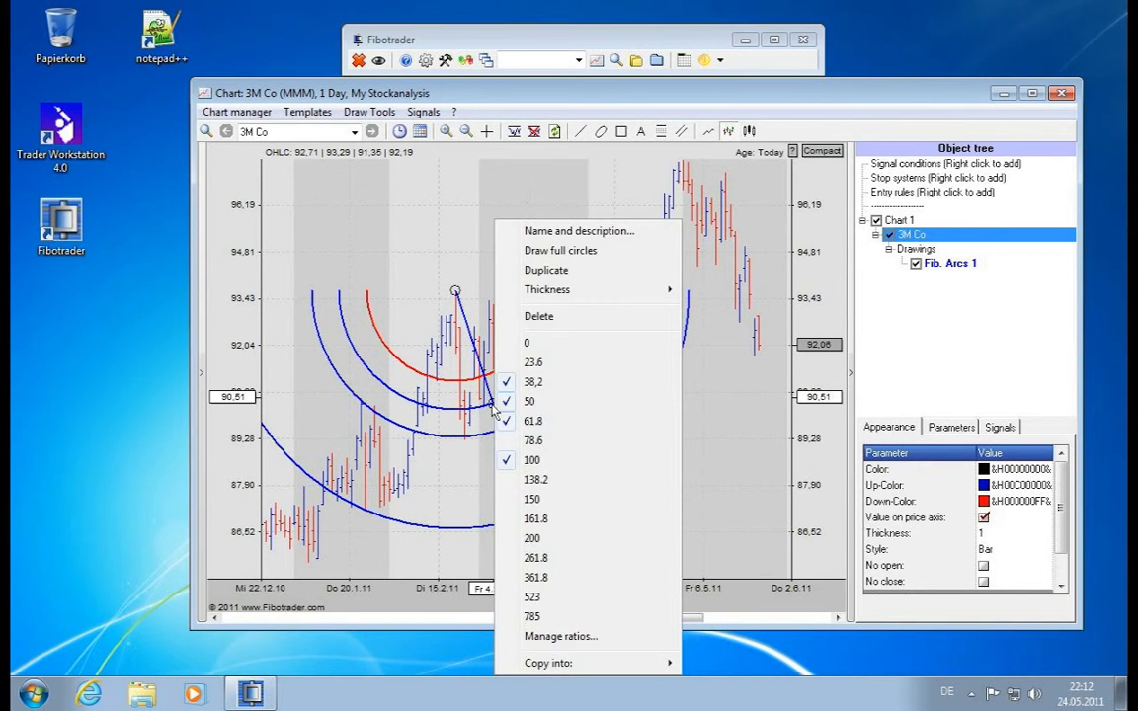
pyautogui.click(492, 408)
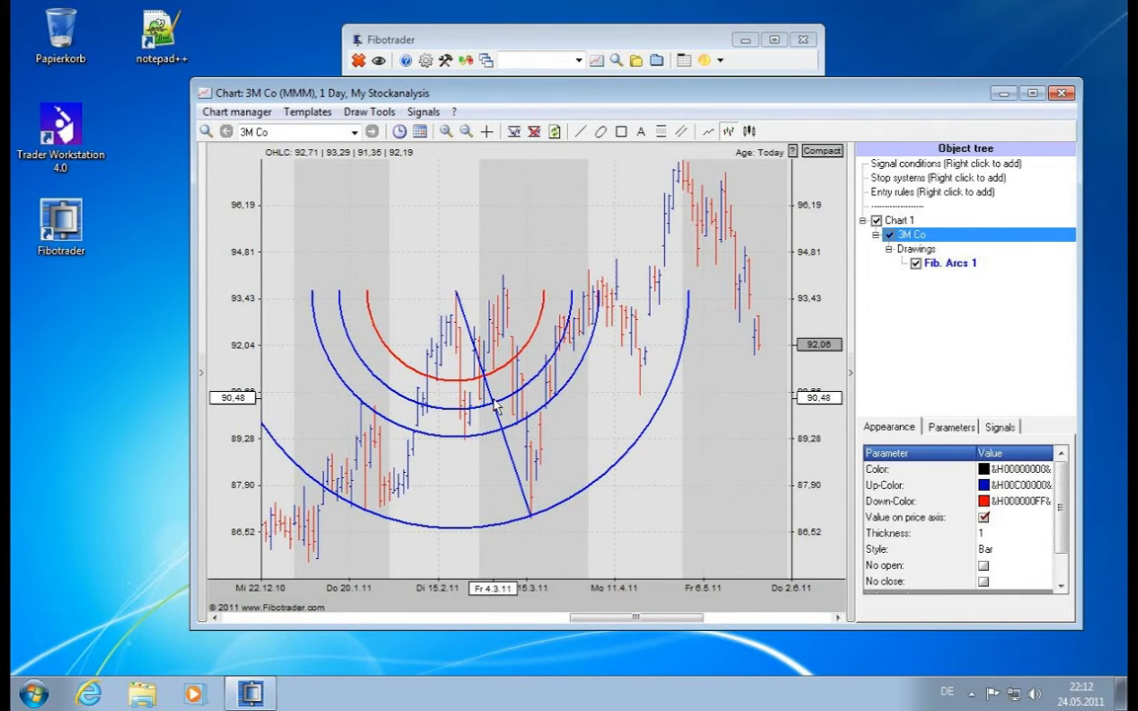
pyautogui.rightClick(491, 409)
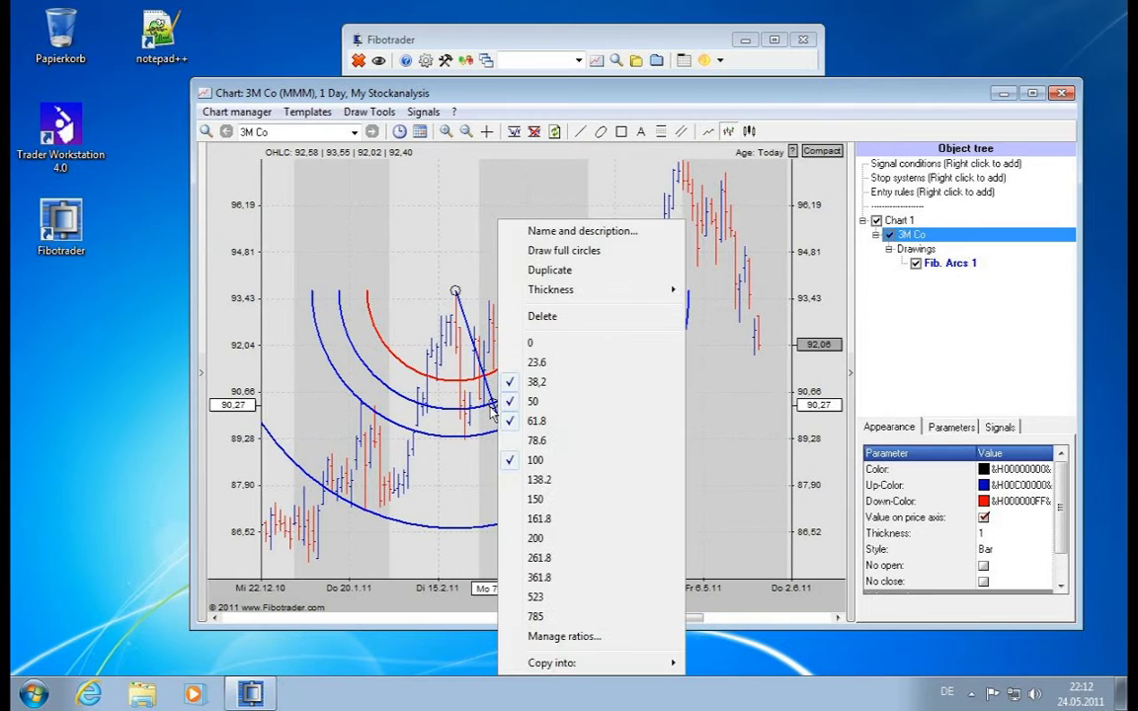
pyautogui.click(565, 253)
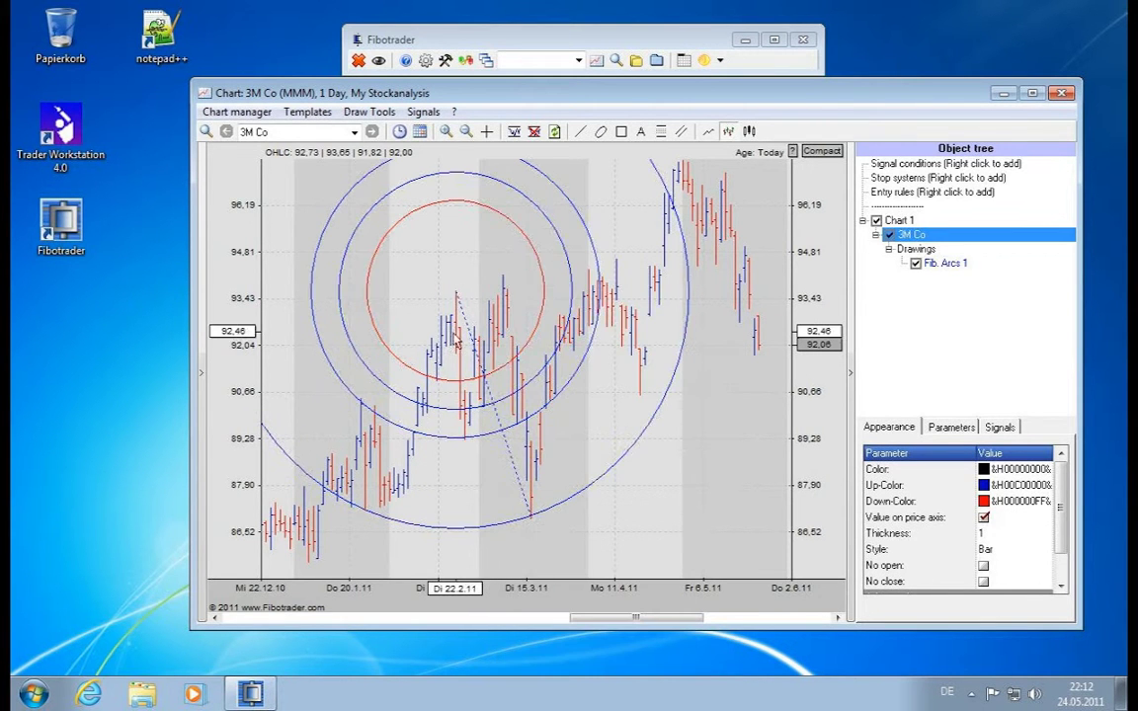
pyautogui.rightClick(457, 297)
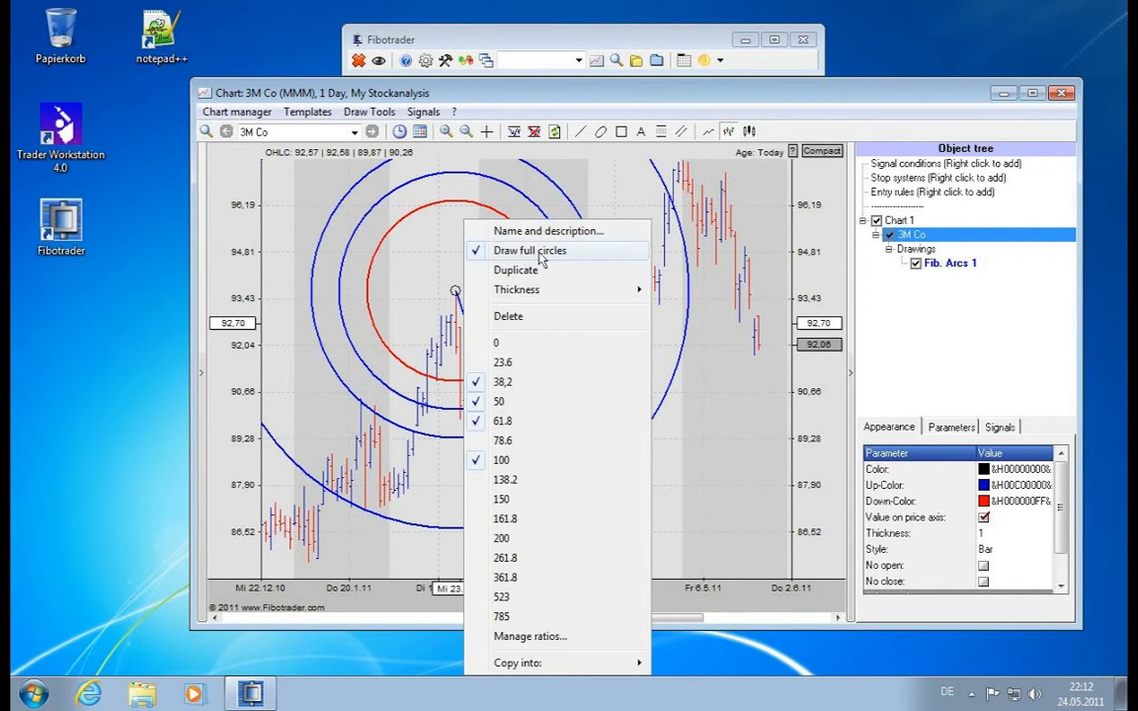
pyautogui.click(541, 255)
# - Delete the Fibonacci arcs and draw Fibonacci fan lines from the 22.2.11 high to the mid-March low
pyautogui.press('Delete')
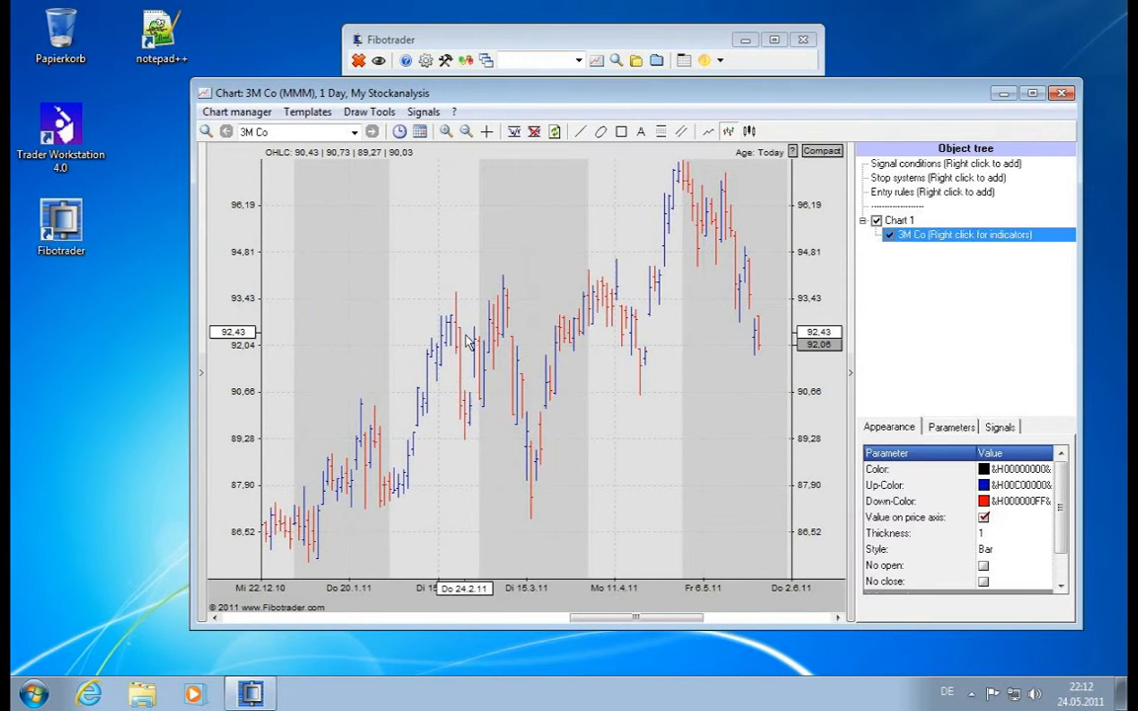
pyautogui.click(363, 113)
pyautogui.click(412, 296)
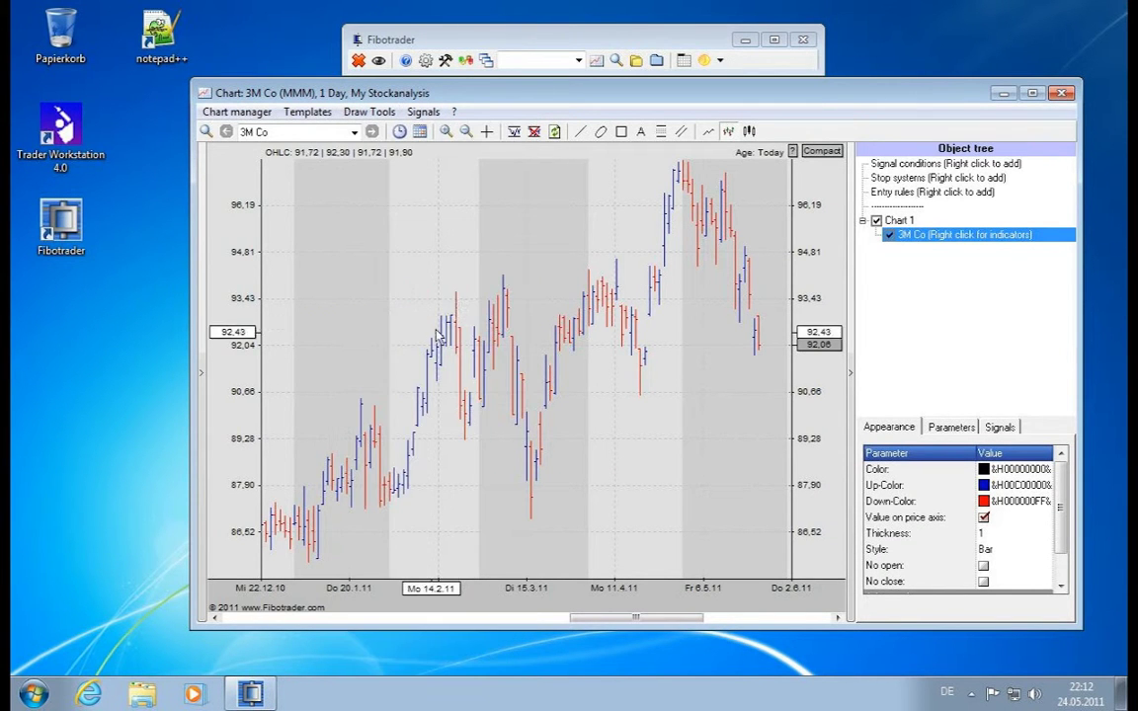
pyautogui.moveTo(456, 293)
pyautogui.mouseDown()
pyautogui.moveTo(501, 471)
pyautogui.moveTo(532, 526)
pyautogui.mouseUp()
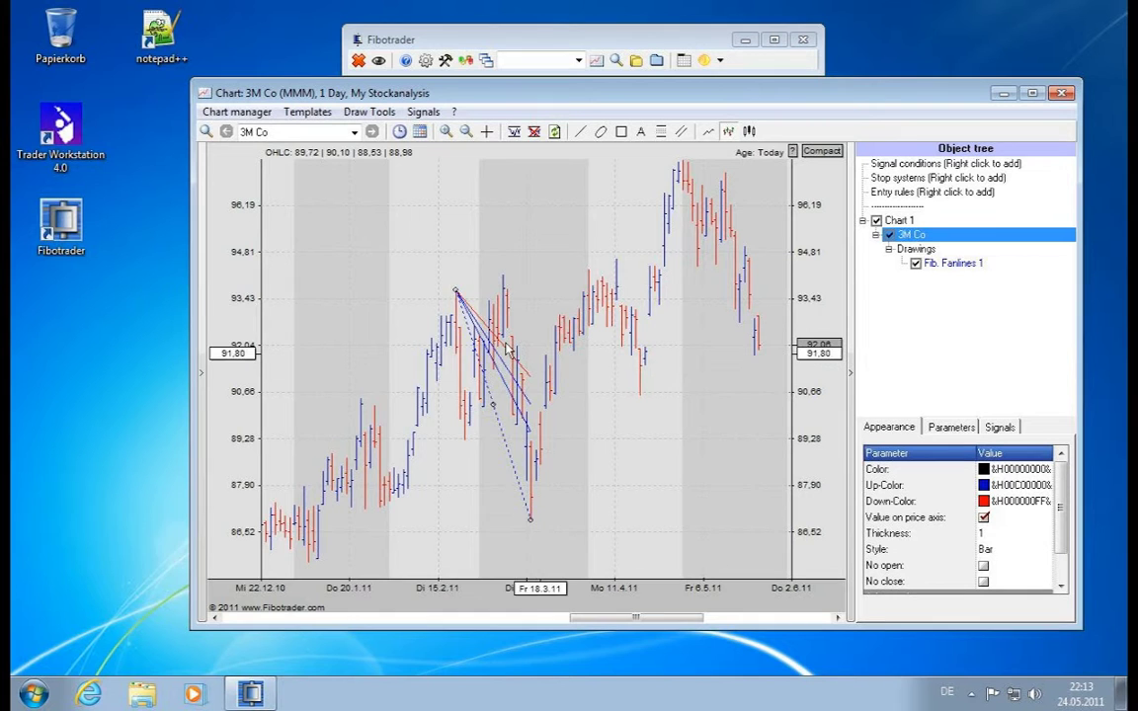
pyautogui.moveTo(470, 301)
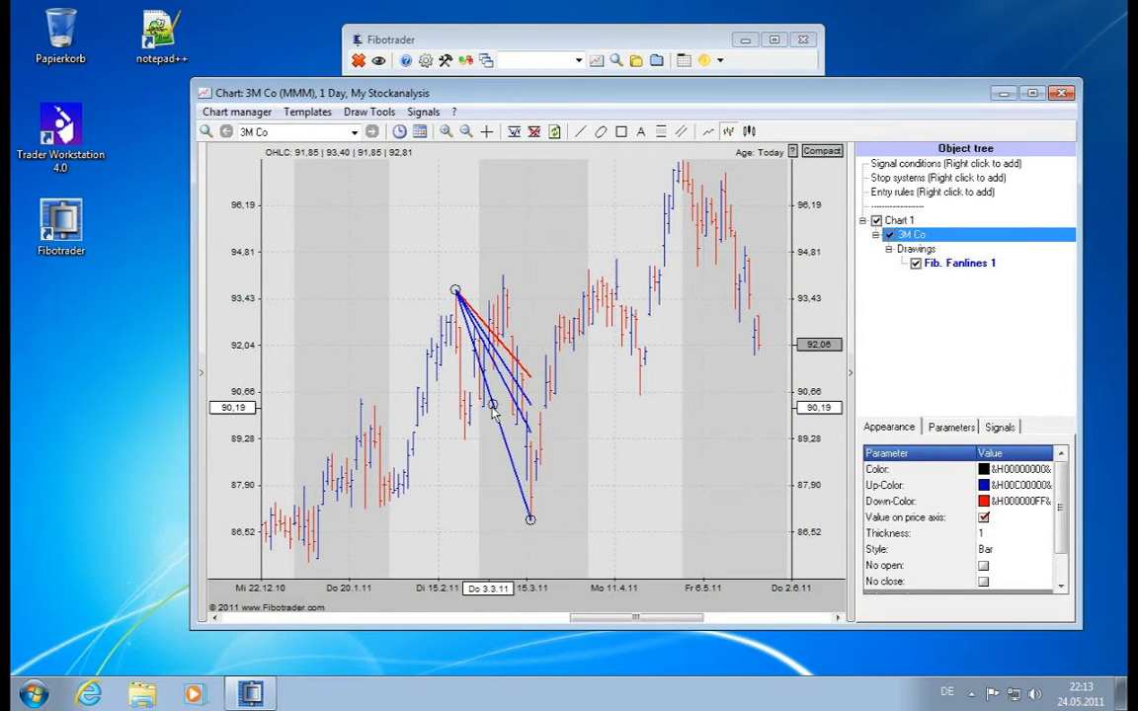
# - Delete the Fibonacci fan lines and draw Fibonacci Time zones starting at the 22.2.11 high
pyautogui.click(385, 115)
pyautogui.click(405, 295)
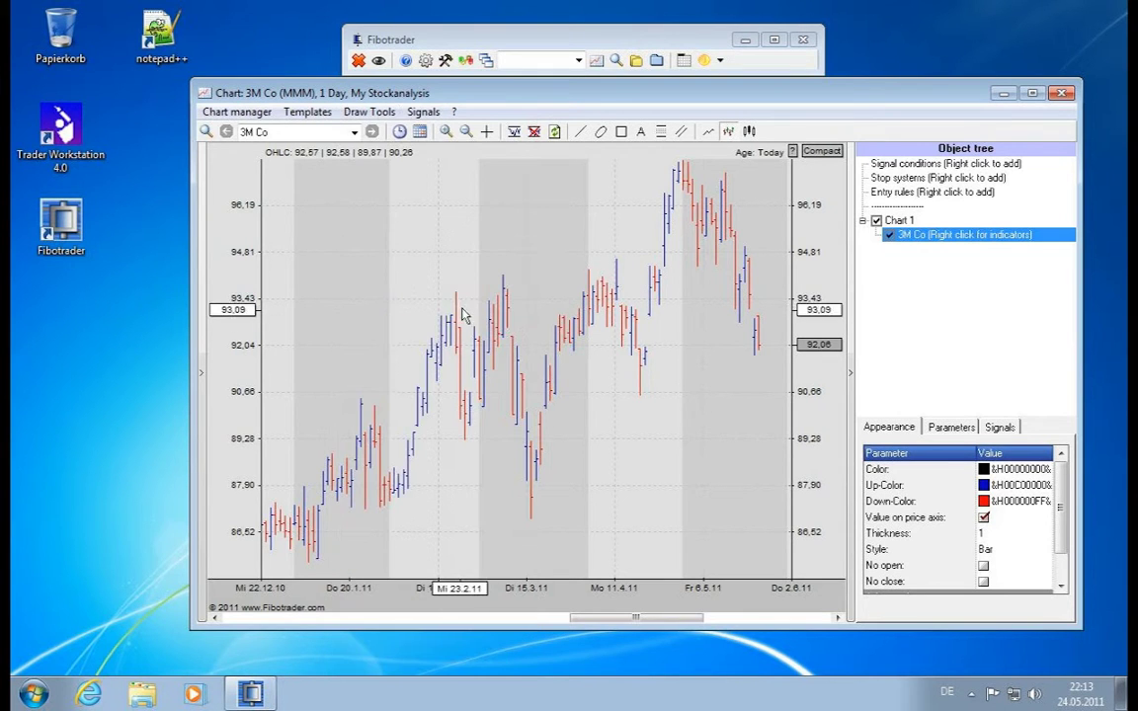
pyautogui.moveTo(457, 298)
pyautogui.mouseDown()
pyautogui.moveTo(503, 427)
pyautogui.moveTo(515, 559)
pyautogui.moveTo(463, 393)
pyautogui.moveTo(453, 415)
pyautogui.moveTo(286, 405)
pyautogui.moveTo(647, 395)
pyautogui.moveTo(348, 427)
pyautogui.moveTo(323, 312)
pyautogui.moveTo(325, 394)
pyautogui.moveTo(348, 418)
pyautogui.mouseUp()
# - Delete the Fibonacci Time zones and draw a support/resistance line at about 87.27, near the mid-March low
pyautogui.press('Delete')
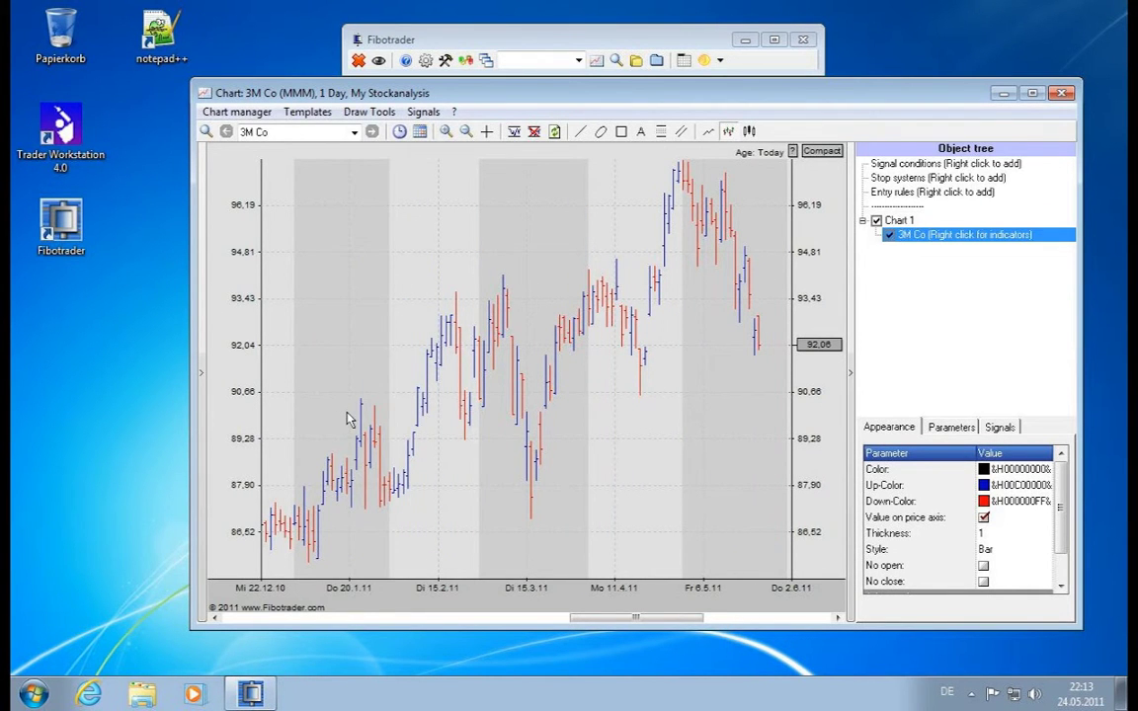
pyautogui.click(365, 114)
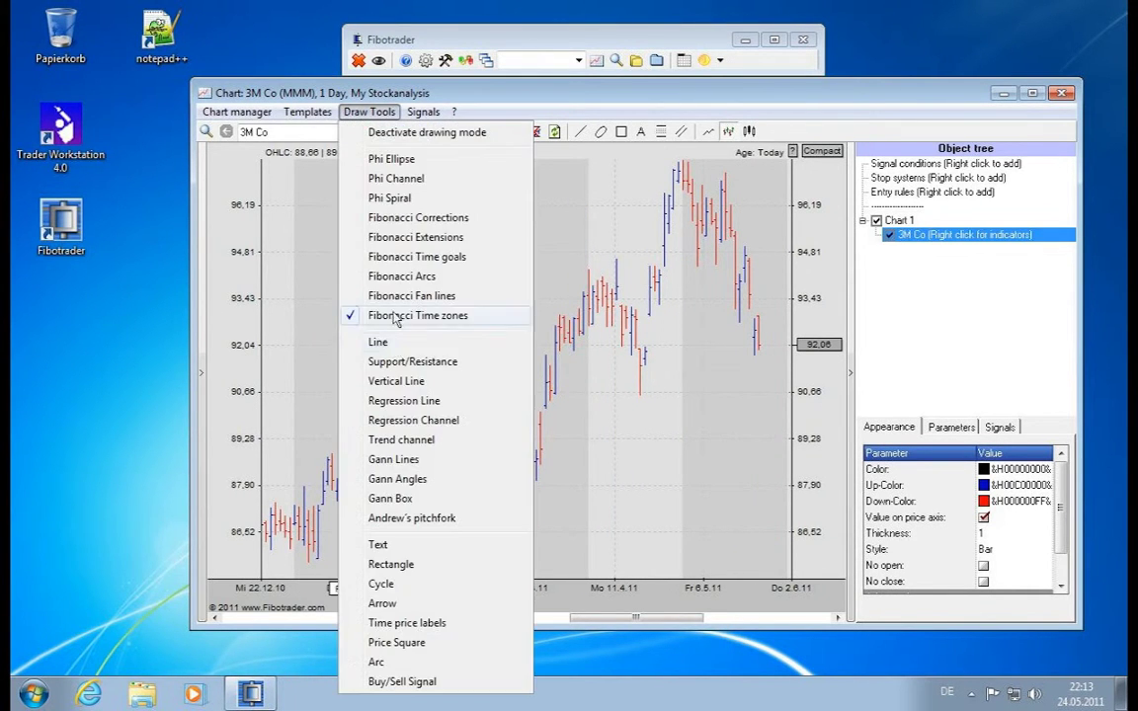
pyautogui.click(408, 363)
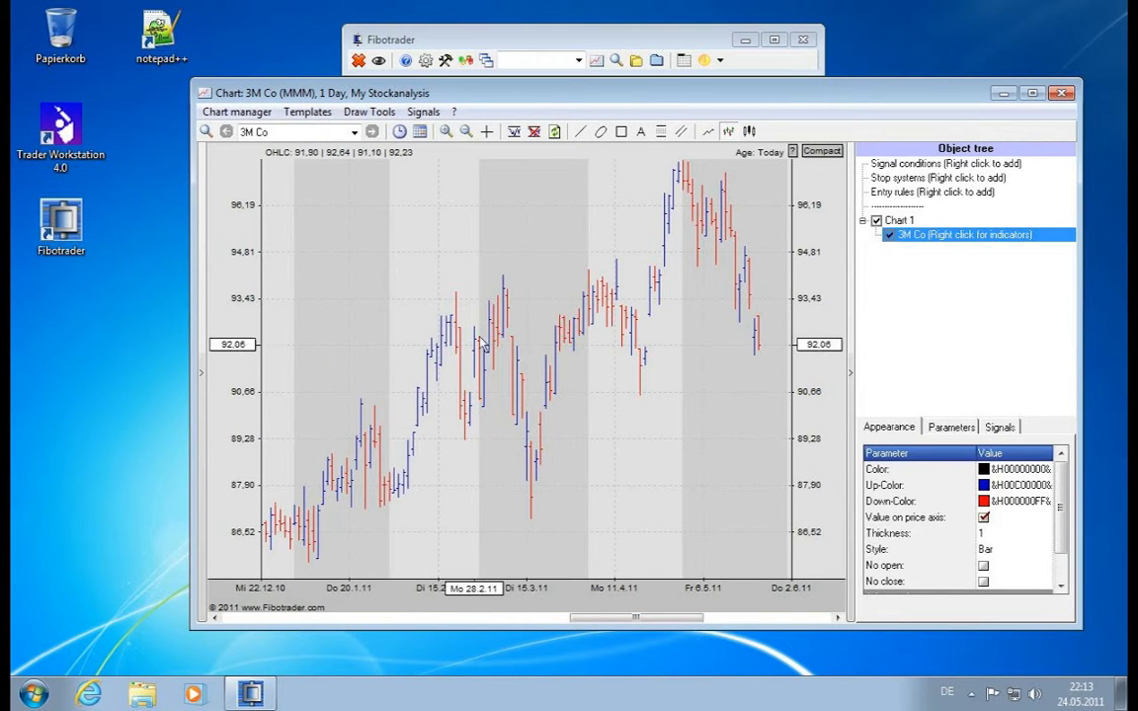
pyautogui.click(524, 287)
pyautogui.moveTo(526, 295); pyautogui.dragTo(549, 513)
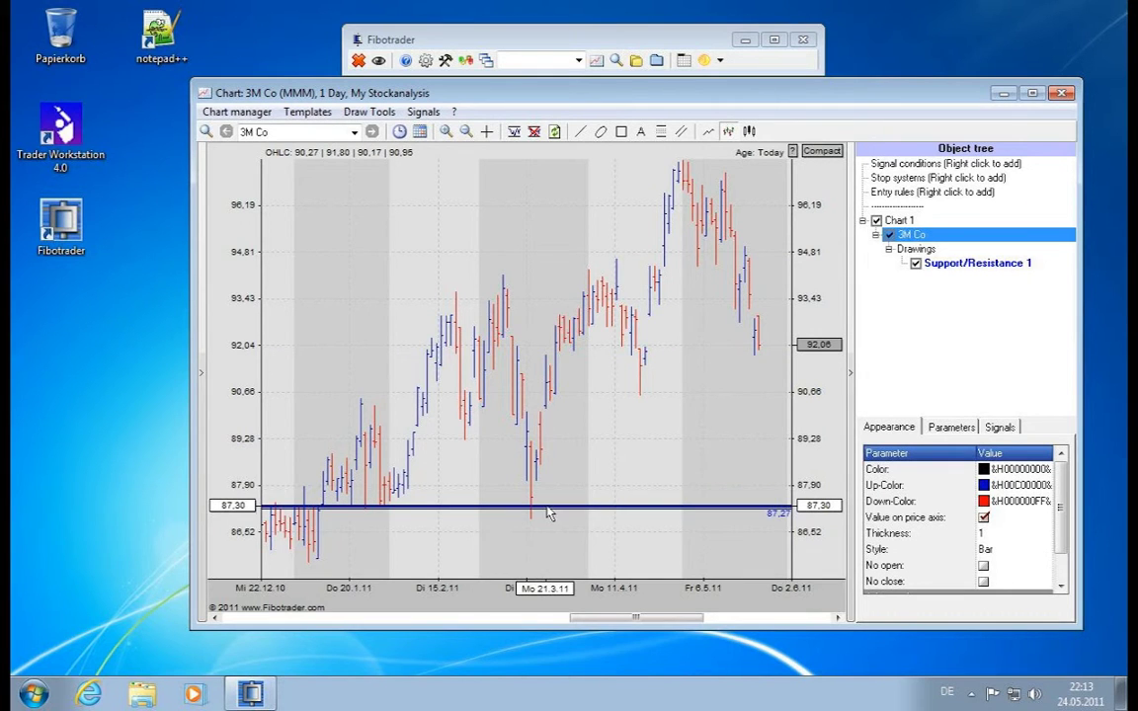
# - Delete the support/resistance line and draw a vertical line at about 22.03.2011
pyautogui.rightClick(549, 513)
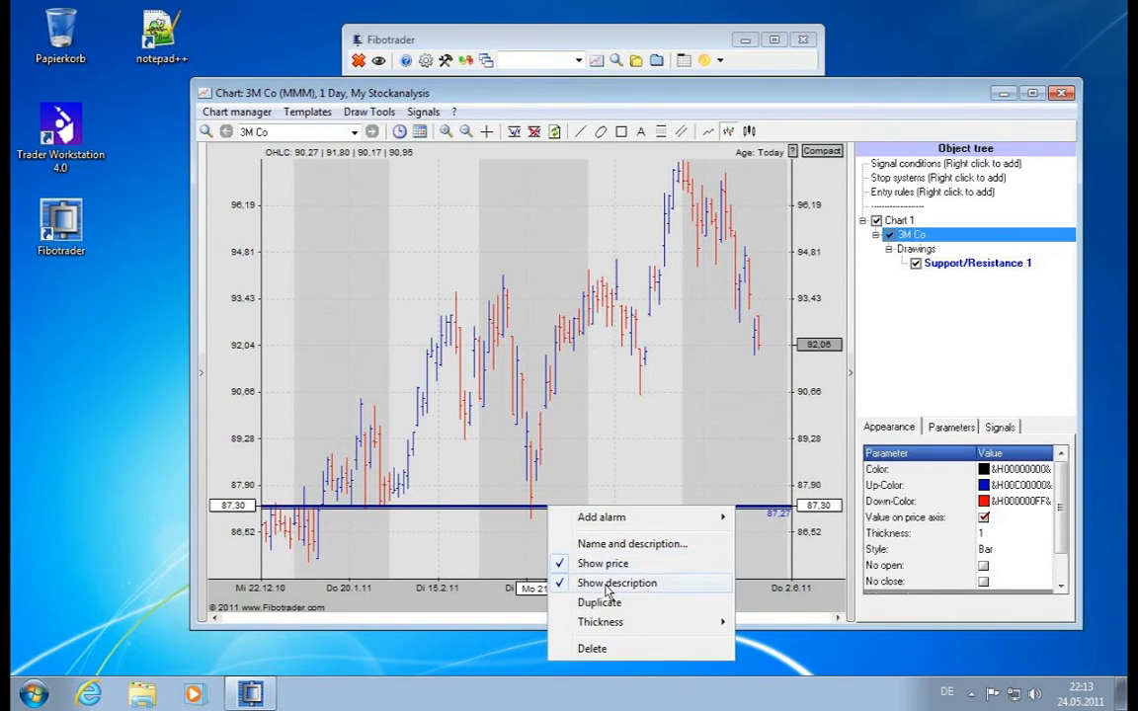
pyautogui.click(593, 648)
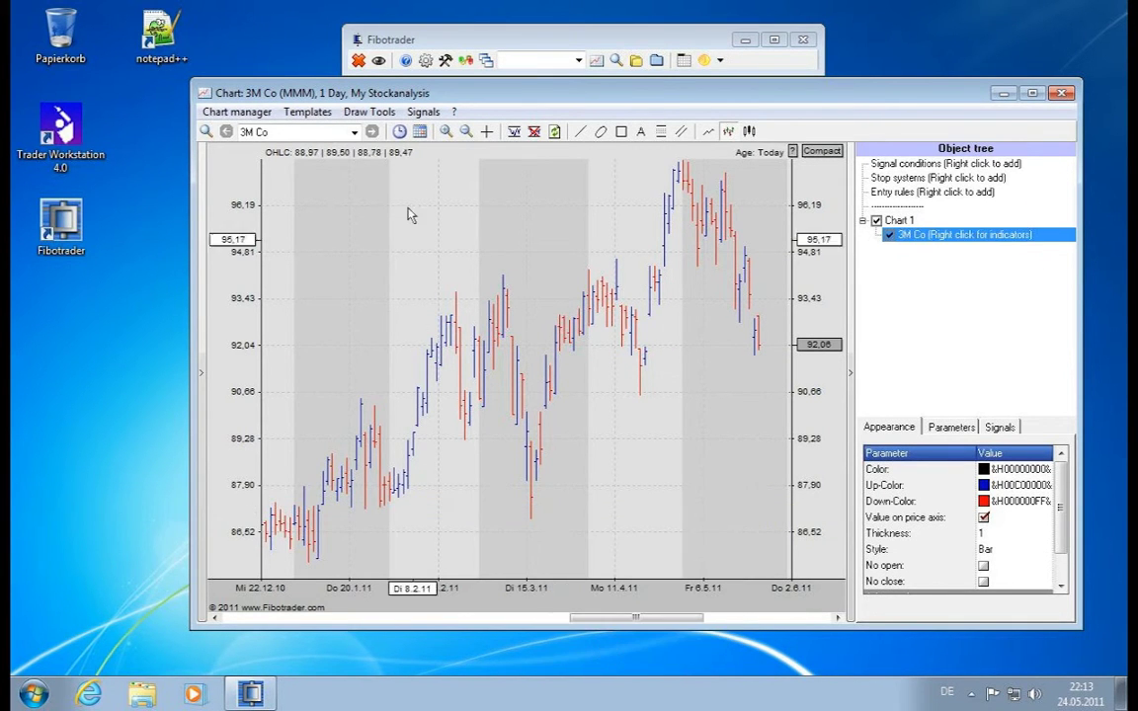
pyautogui.click(368, 112)
pyautogui.click(396, 382)
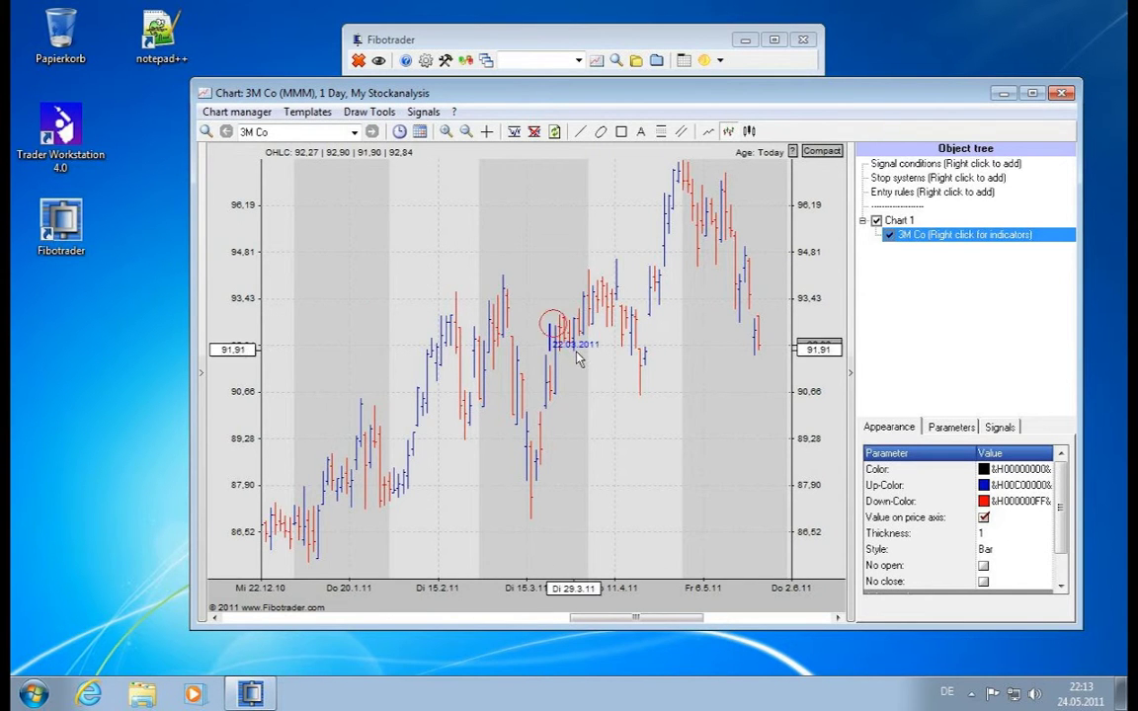
pyautogui.moveTo(551, 324); pyautogui.dragTo(587, 511)
# - Move the vertical line to 04.01.2011 and display its parameters
pyautogui.moveTo(551, 420); pyautogui.dragTo(300, 306)
pyautogui.rightClick(299, 303)
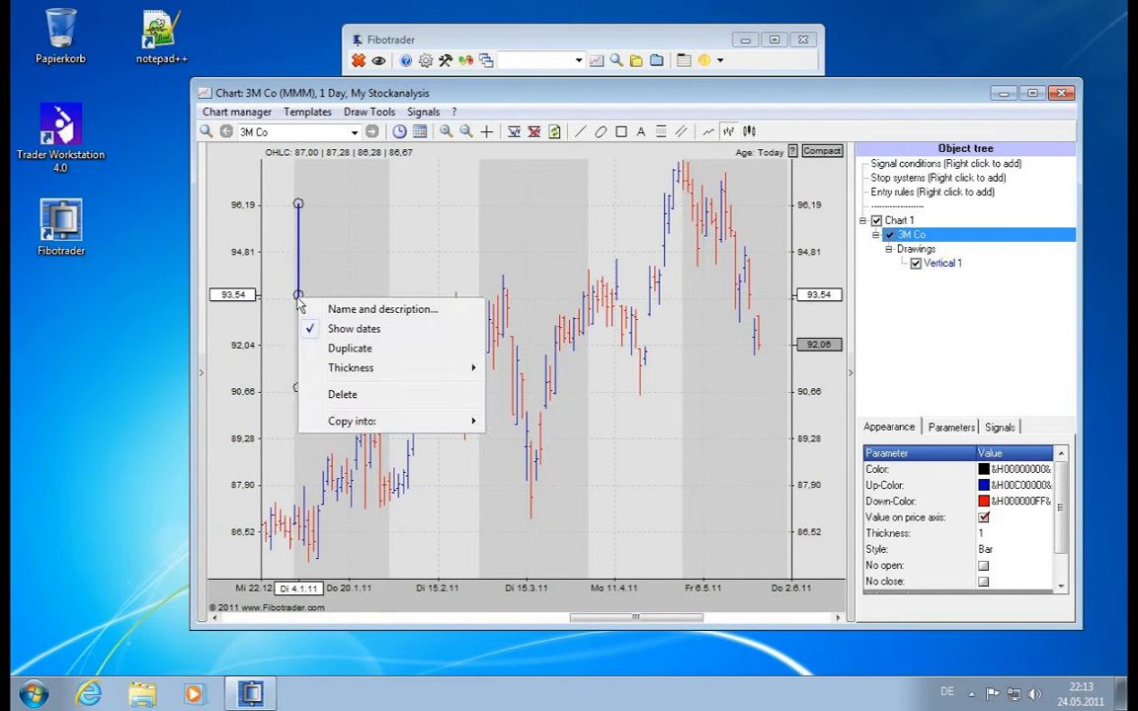
pyautogui.click(940, 265)
pyautogui.click(947, 428)
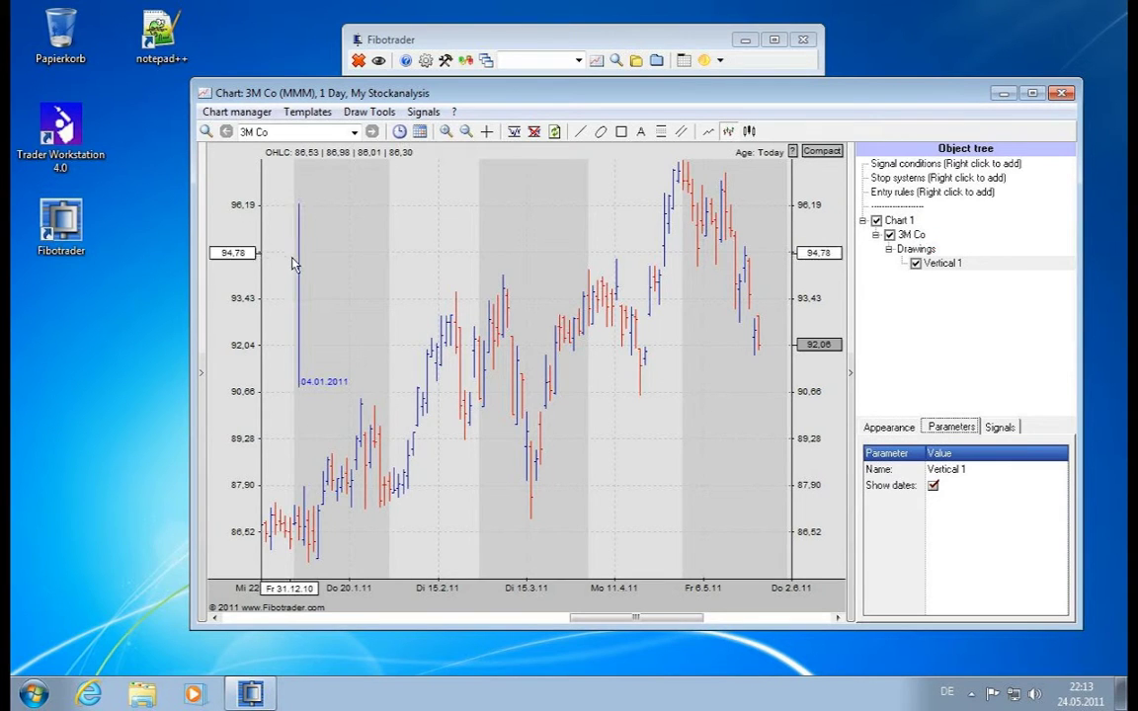
# - Replace the vertical line with a regression line running from 14.3.11 to mid-May 2011
pyautogui.press('Delete')
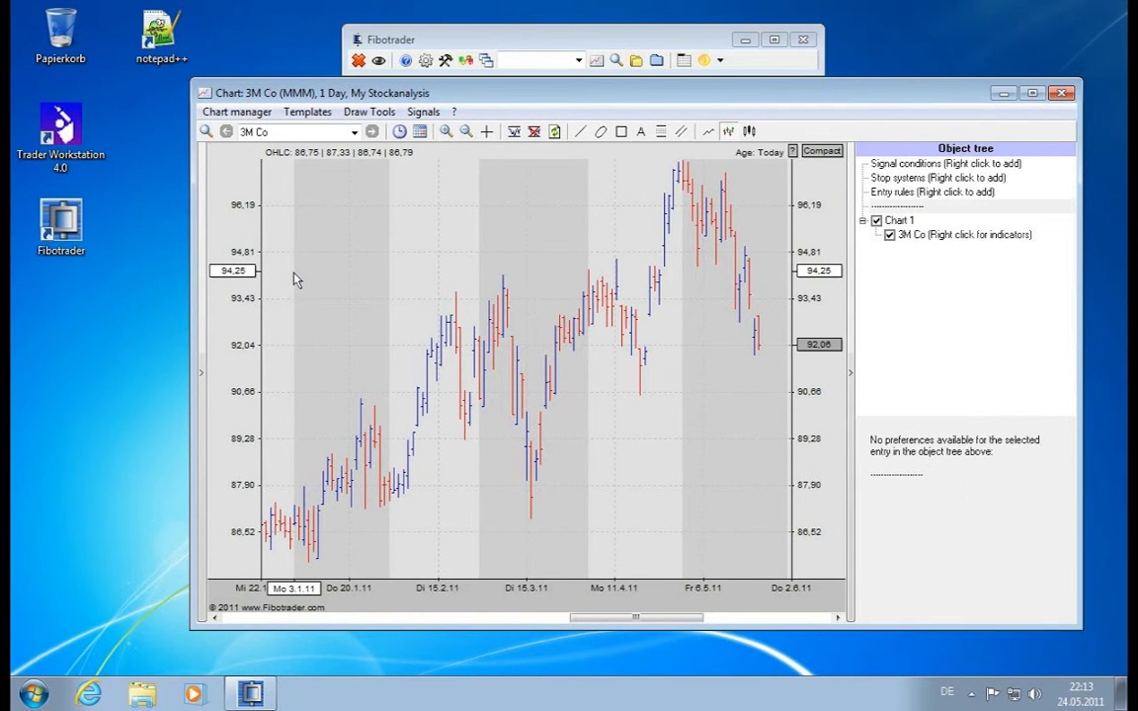
pyautogui.click(366, 113)
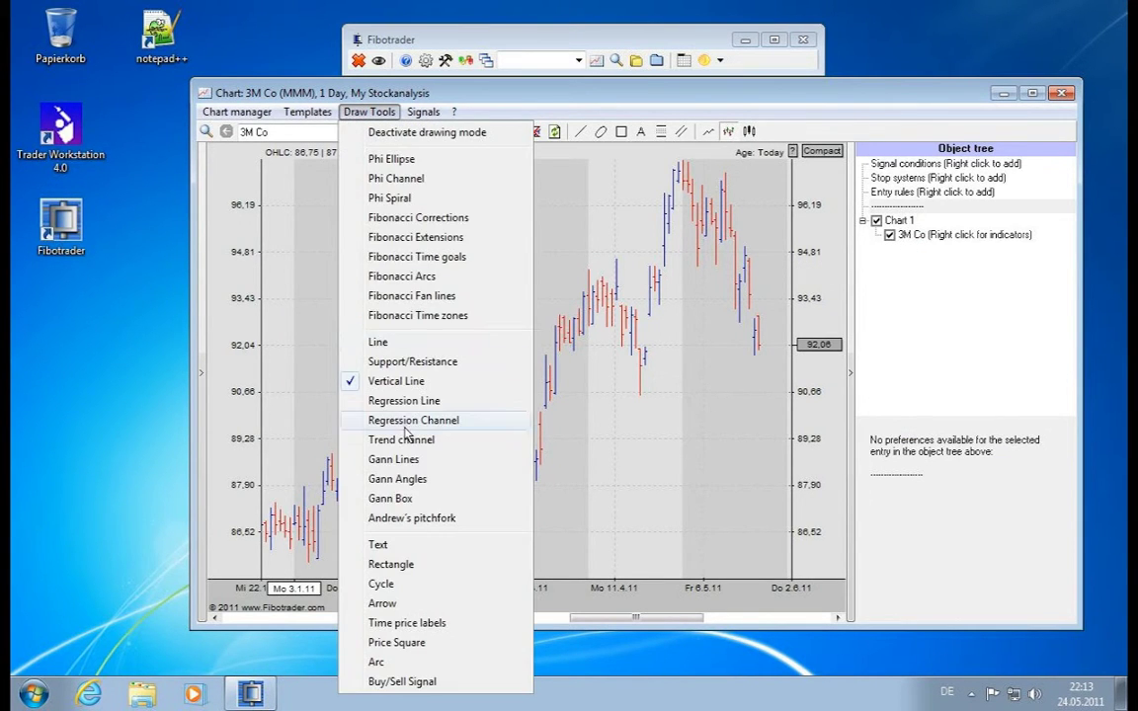
pyautogui.click(412, 361)
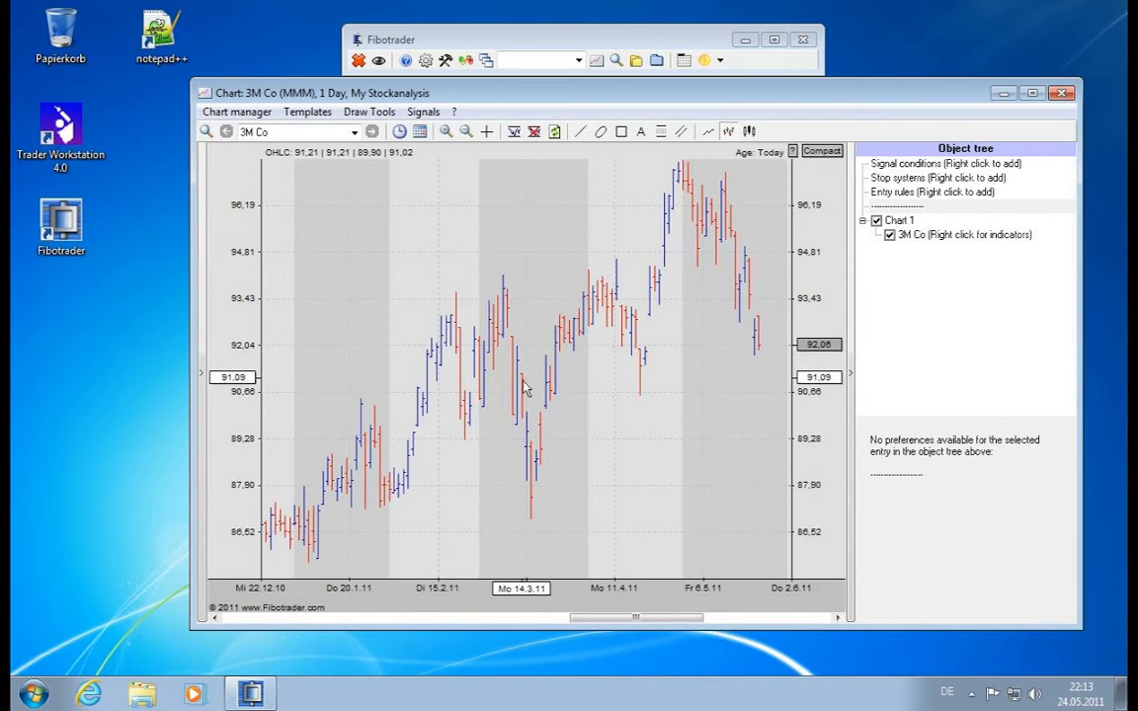
pyautogui.moveTo(522, 415); pyautogui.dragTo(713, 188)
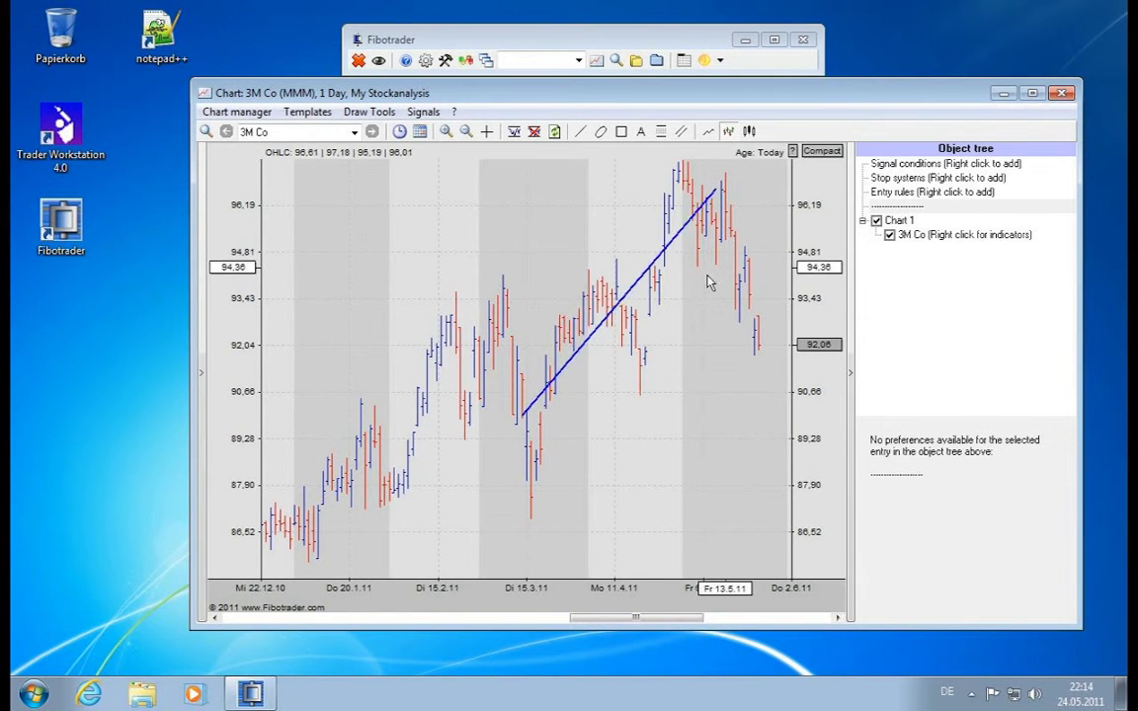
pyautogui.moveTo(707, 282); pyautogui.dragTo(743, 254)
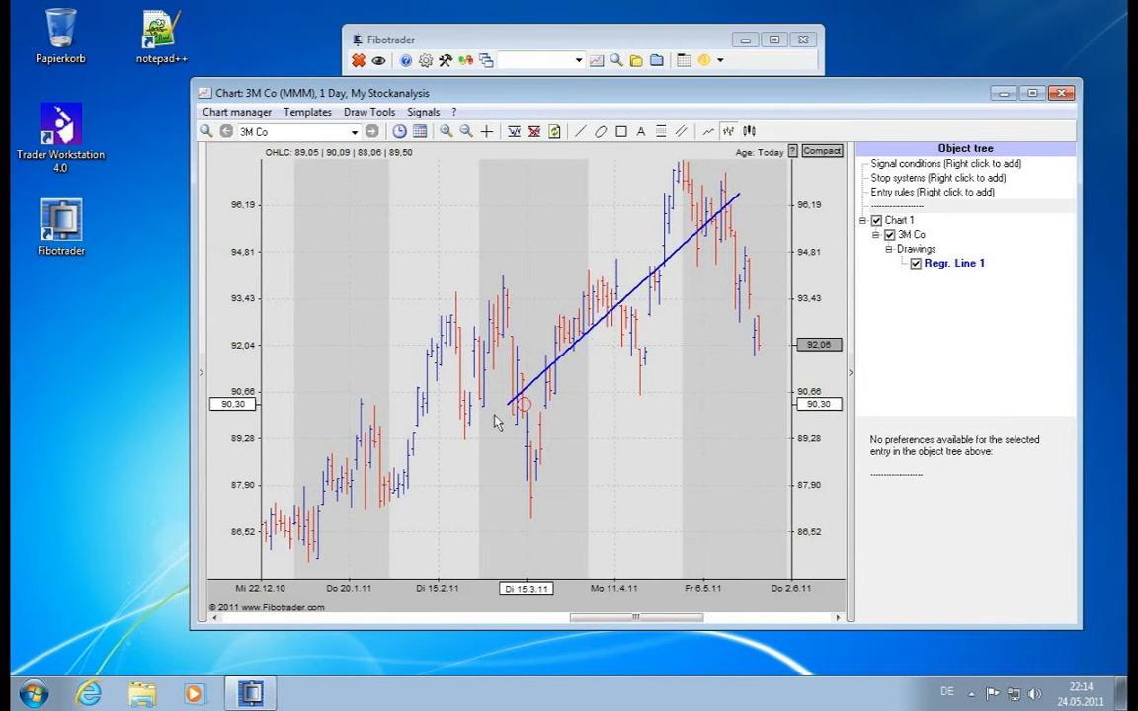
pyautogui.moveTo(497, 422); pyautogui.dragTo(524, 435)
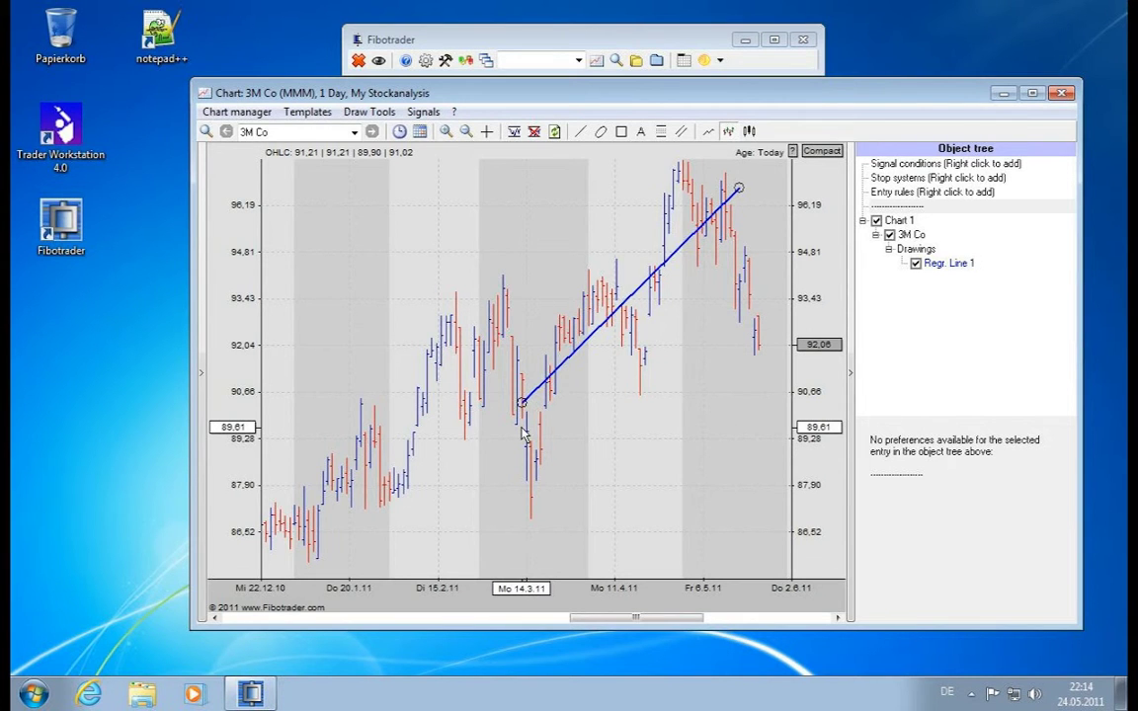
# - Delete the regression line and draw a regression channel from mid-March to mid-April 2011
pyautogui.press('Delete')
pyautogui.click(367, 114)
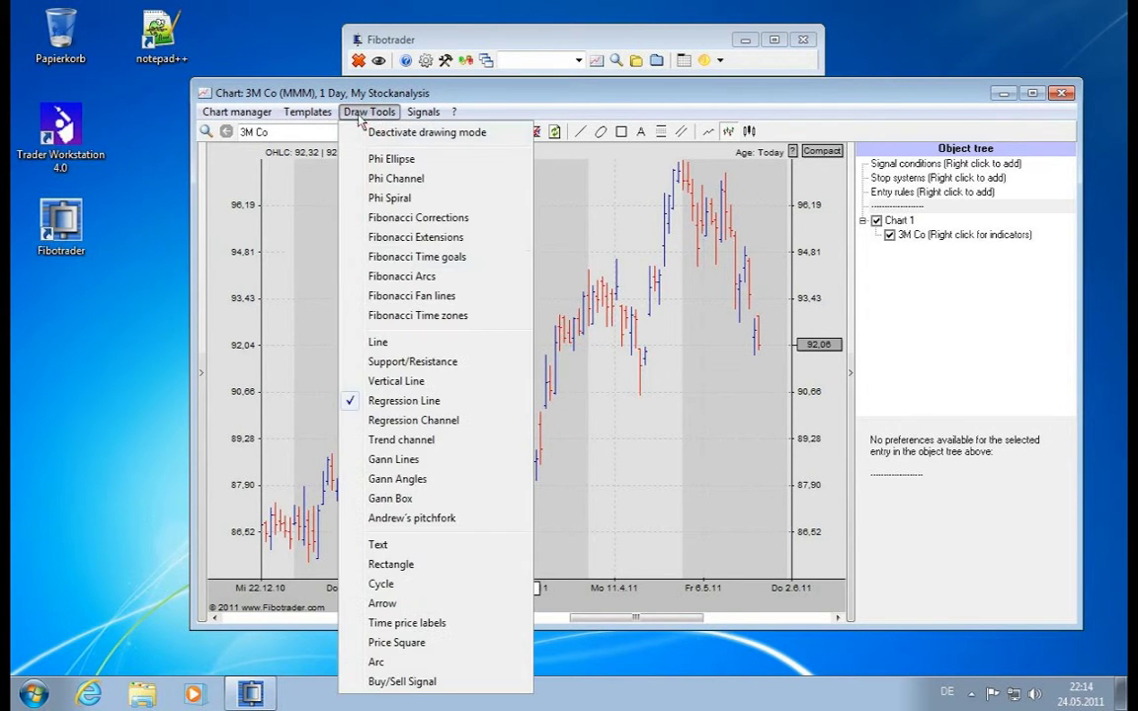
pyautogui.click(410, 418)
pyautogui.moveTo(516, 425)
pyautogui.mouseDown()
pyautogui.moveTo(632, 326)
pyautogui.moveTo(688, 301)
pyautogui.moveTo(638, 348)
pyautogui.mouseUp()
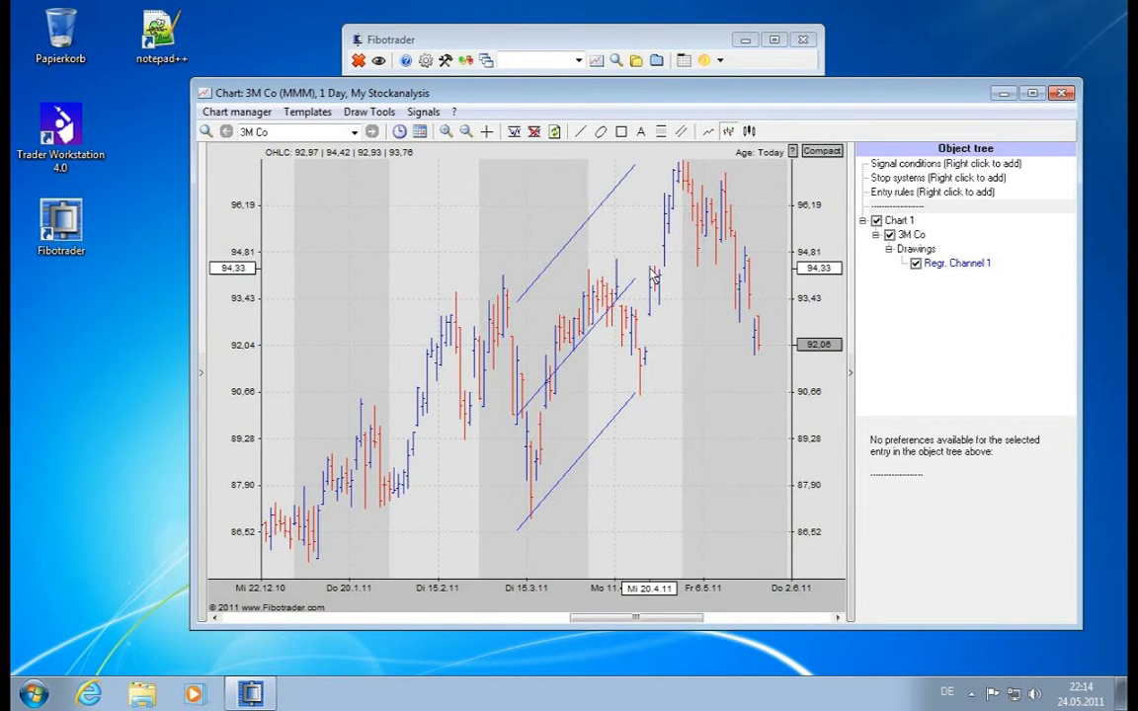
# - Set the regression channel's StdDev's to 1 and place its end point at about 20.4.11
pyautogui.click(956, 264)
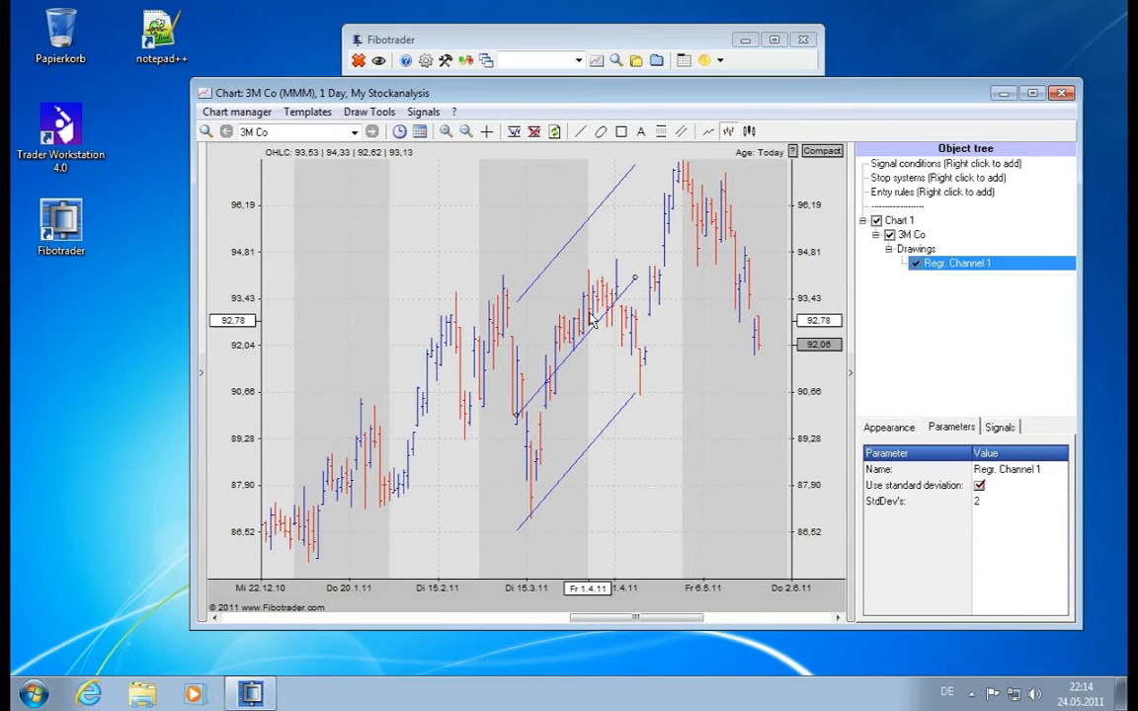
pyautogui.moveTo(634, 281); pyautogui.dragTo(707, 317)
pyautogui.click(977, 503)
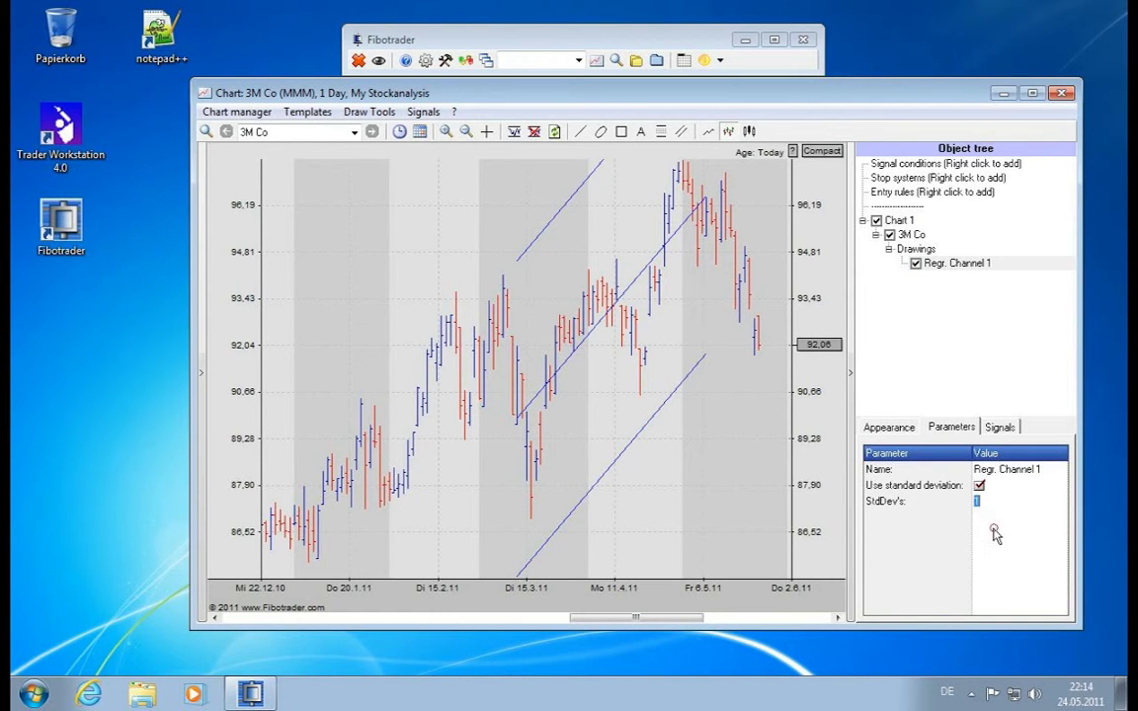
pyautogui.press('Return')
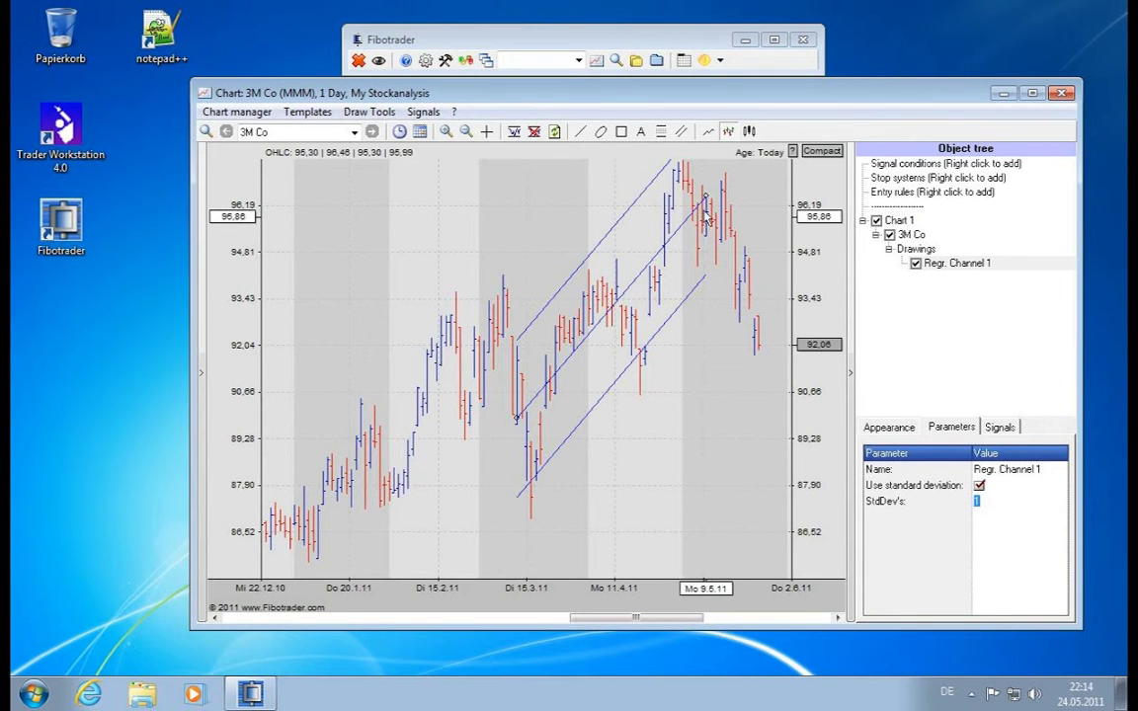
pyautogui.moveTo(706, 203); pyautogui.dragTo(647, 262)
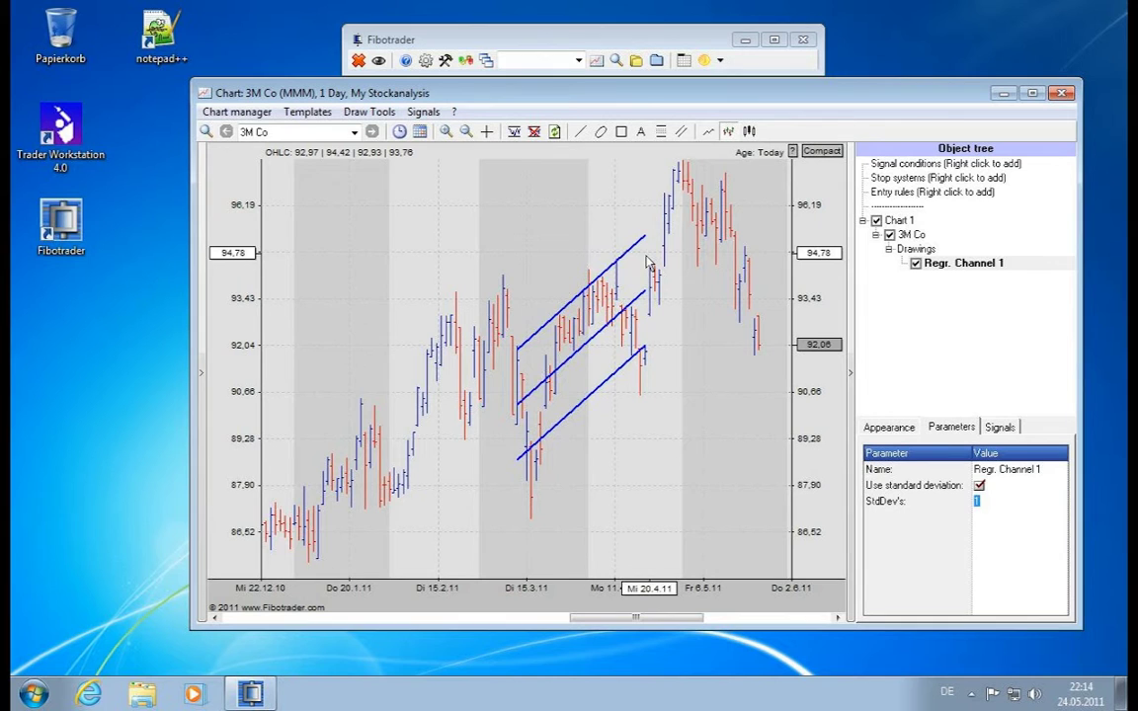
# - Enable the regression channel's buy and sell signals and move its start point back to 14.2.11
pyautogui.click(999, 428)
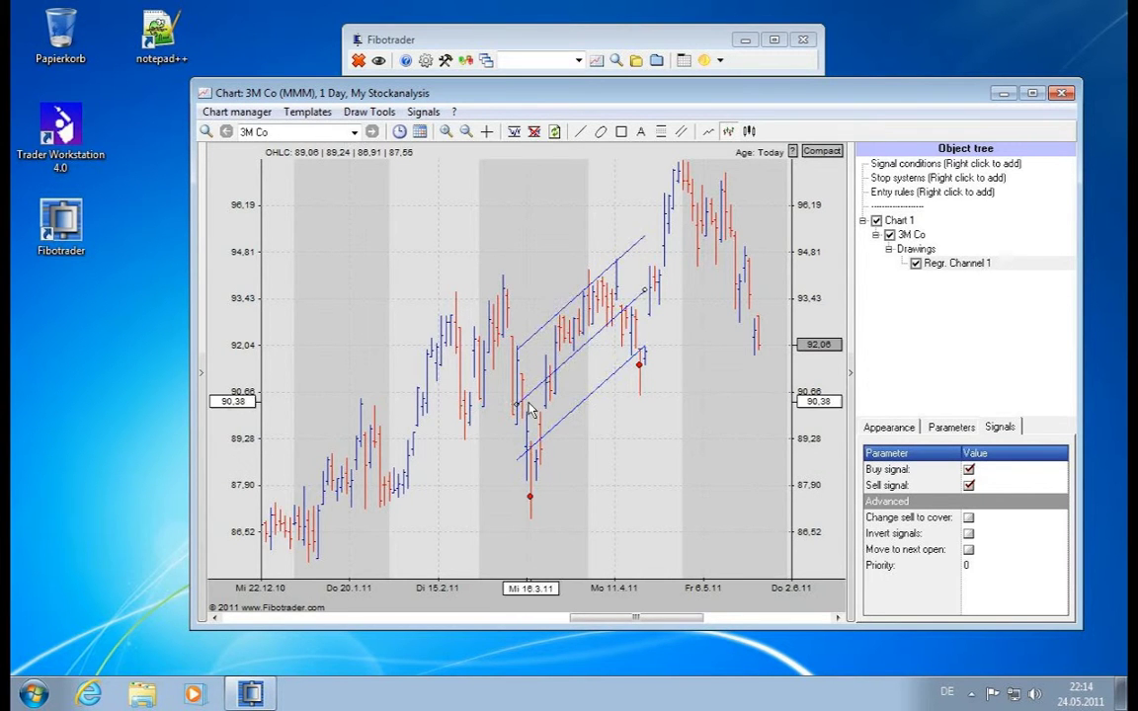
pyautogui.moveTo(530, 409); pyautogui.dragTo(431, 447)
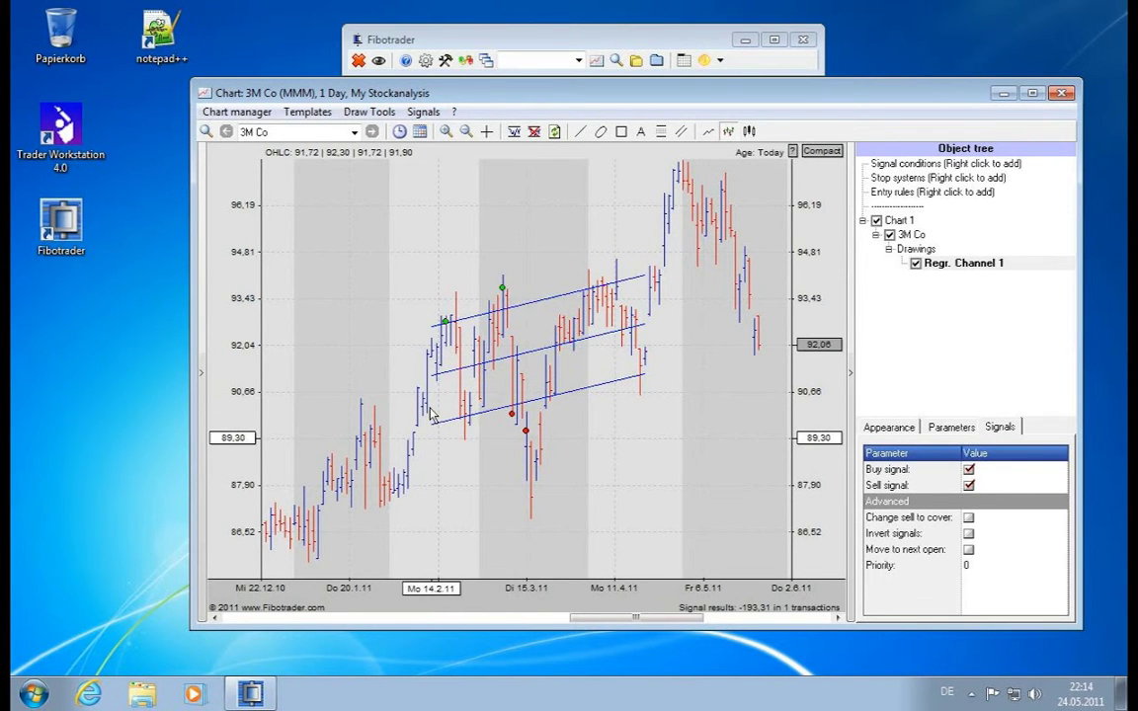
pyautogui.moveTo(452, 329)
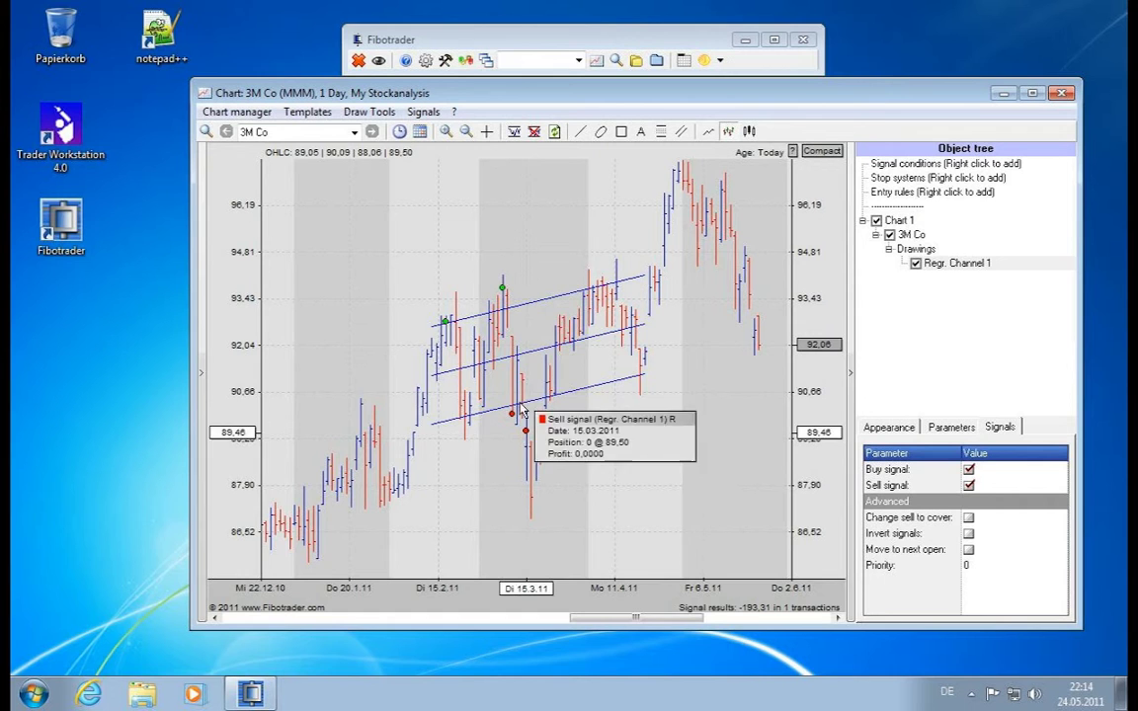
# - Delete the regression channel and draw a trend channel from early March to 3.5.11
pyautogui.click(966, 265)
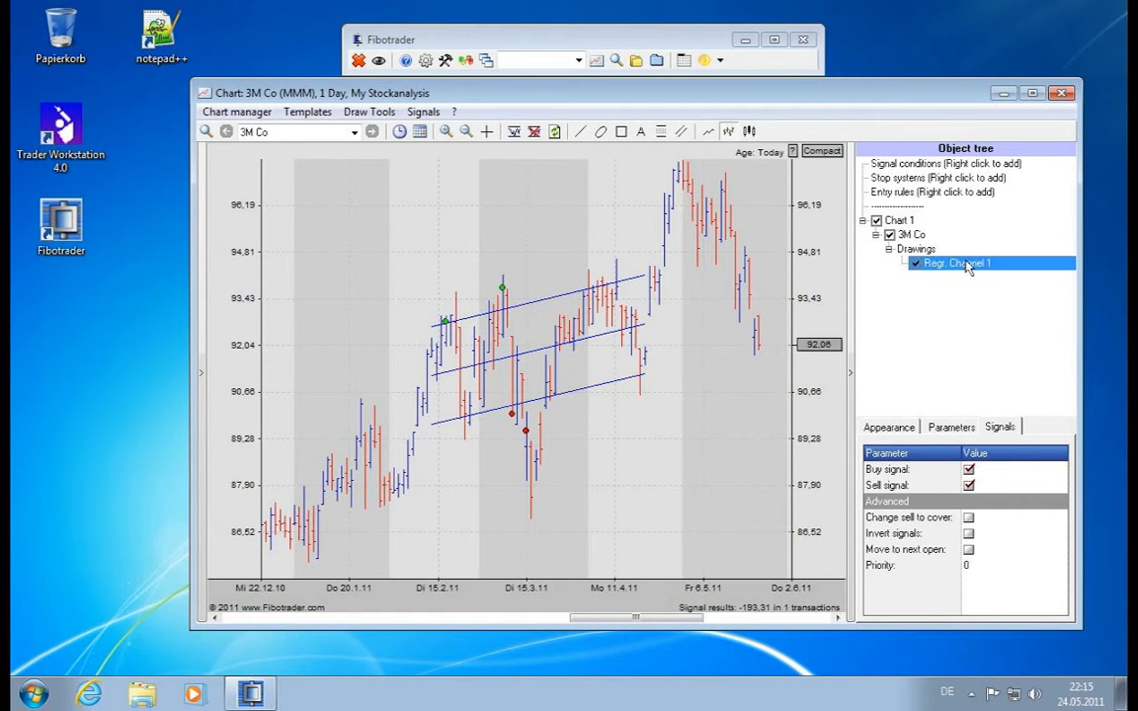
pyautogui.rightClick(968, 265)
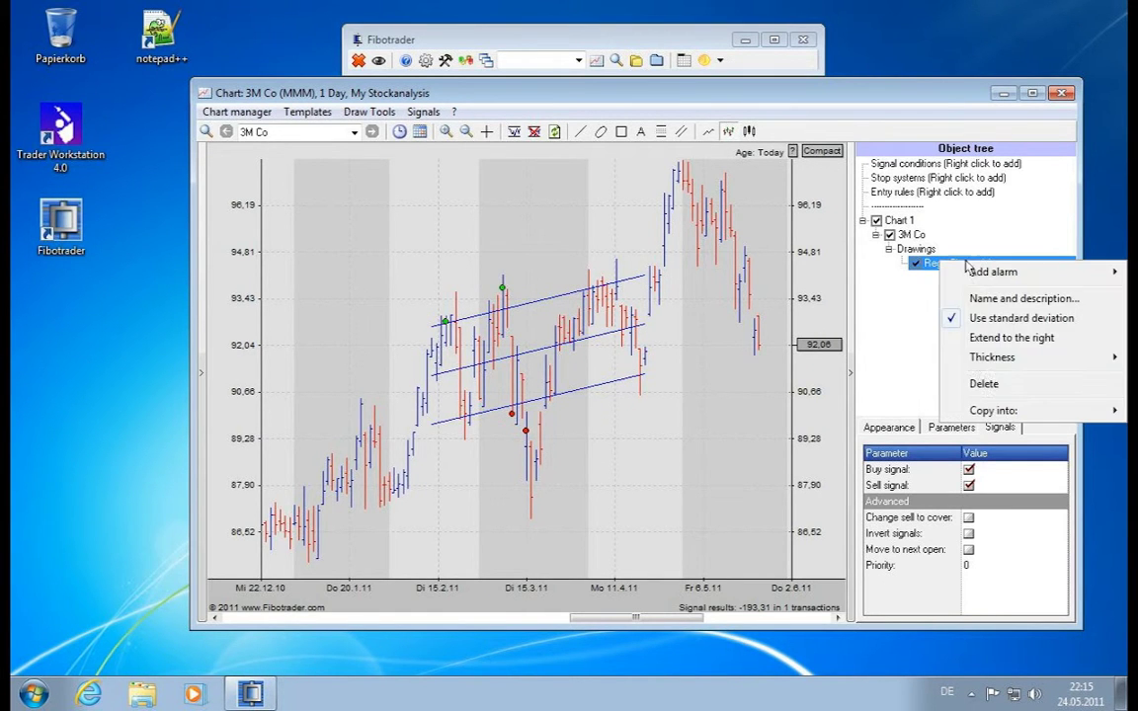
pyautogui.click(983, 381)
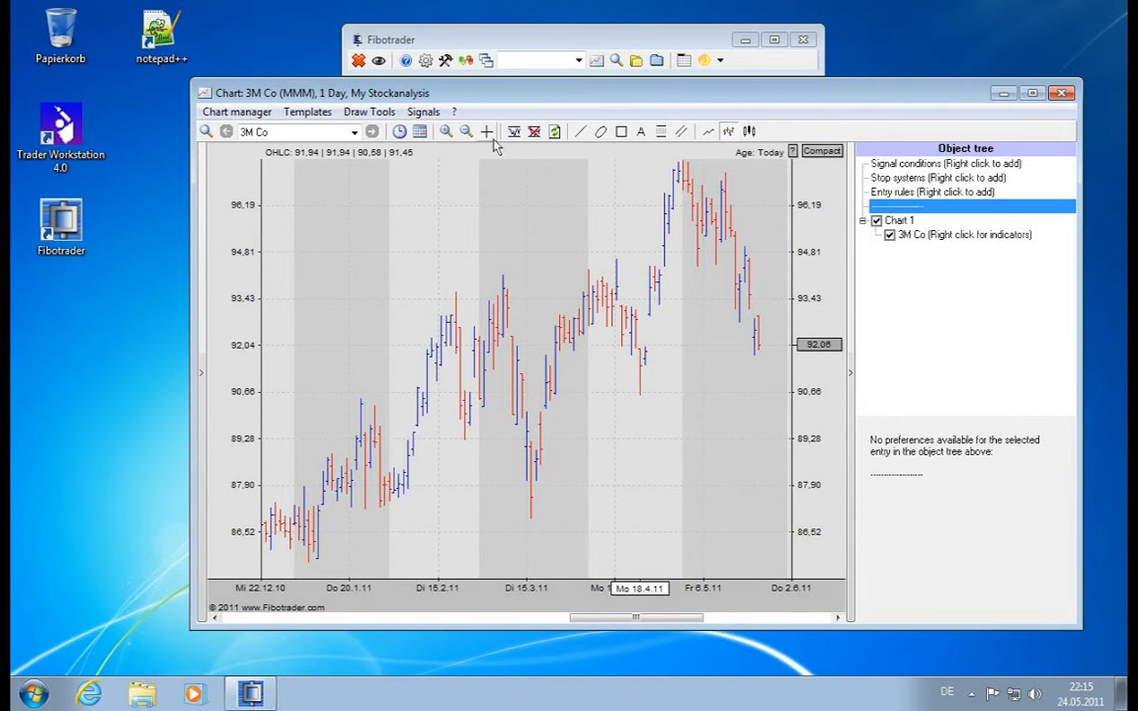
pyautogui.click(356, 116)
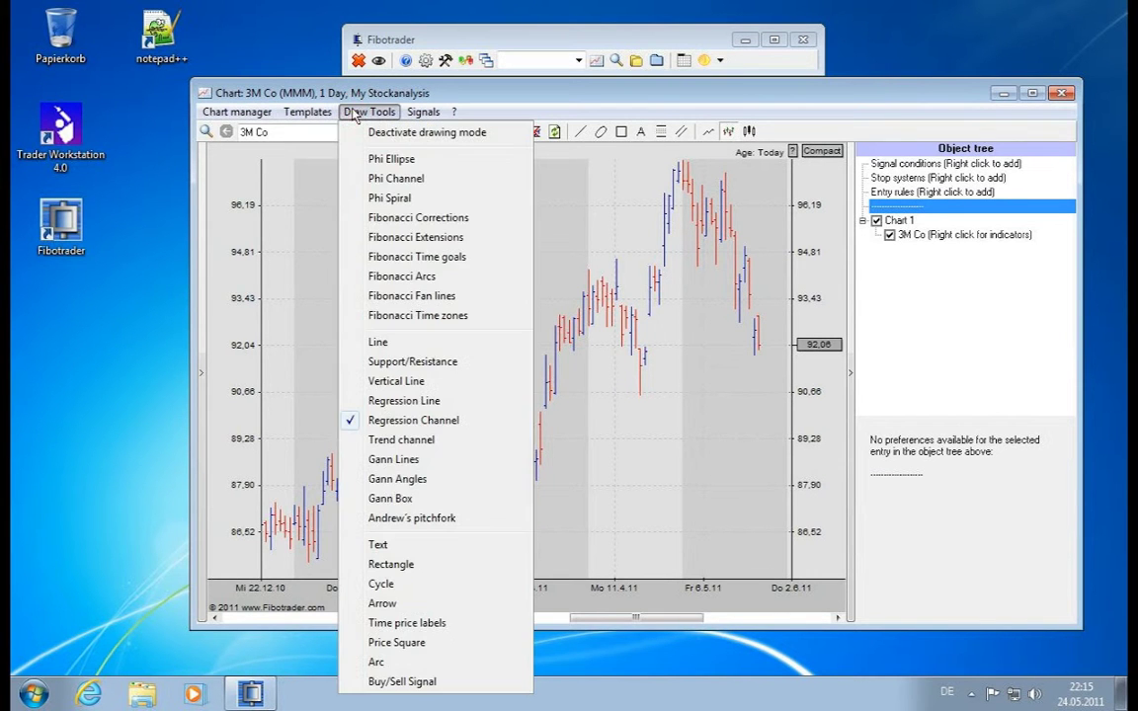
pyautogui.click(403, 437)
pyautogui.moveTo(483, 446)
pyautogui.mouseDown()
pyautogui.moveTo(601, 370)
pyautogui.moveTo(673, 305)
pyautogui.moveTo(689, 313)
pyautogui.mouseUp()
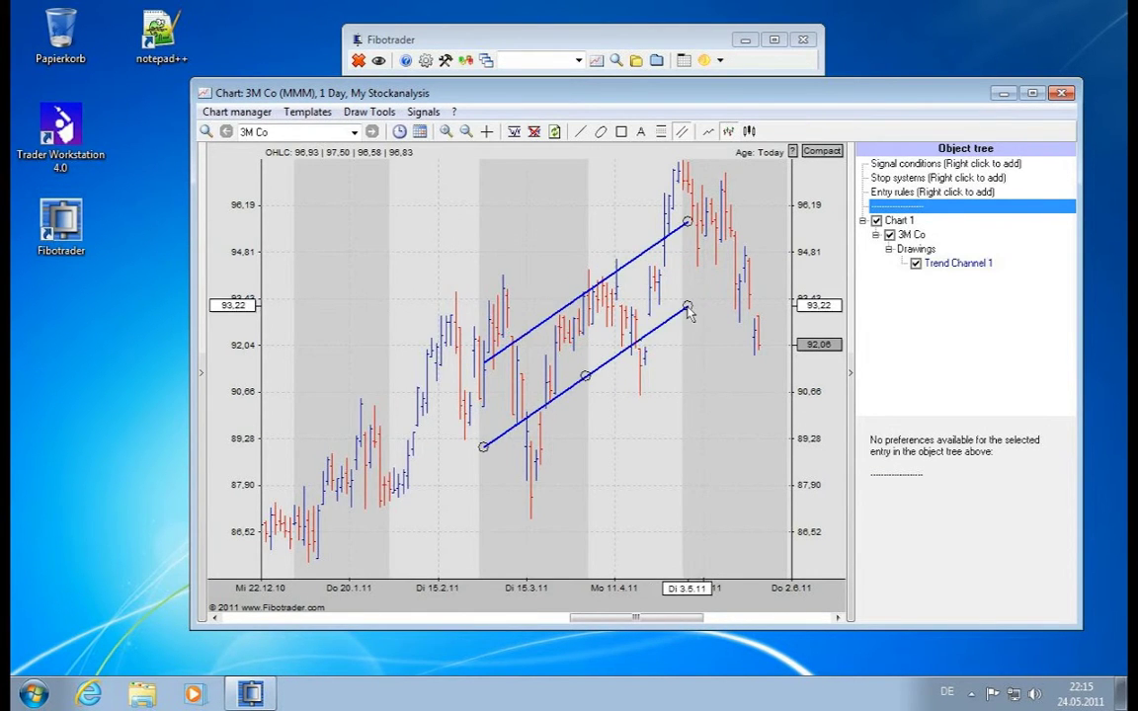
# - Shift the trend channel down toward the March and April lows and widen it up to the April highs
pyautogui.moveTo(586, 376); pyautogui.dragTo(553, 440)
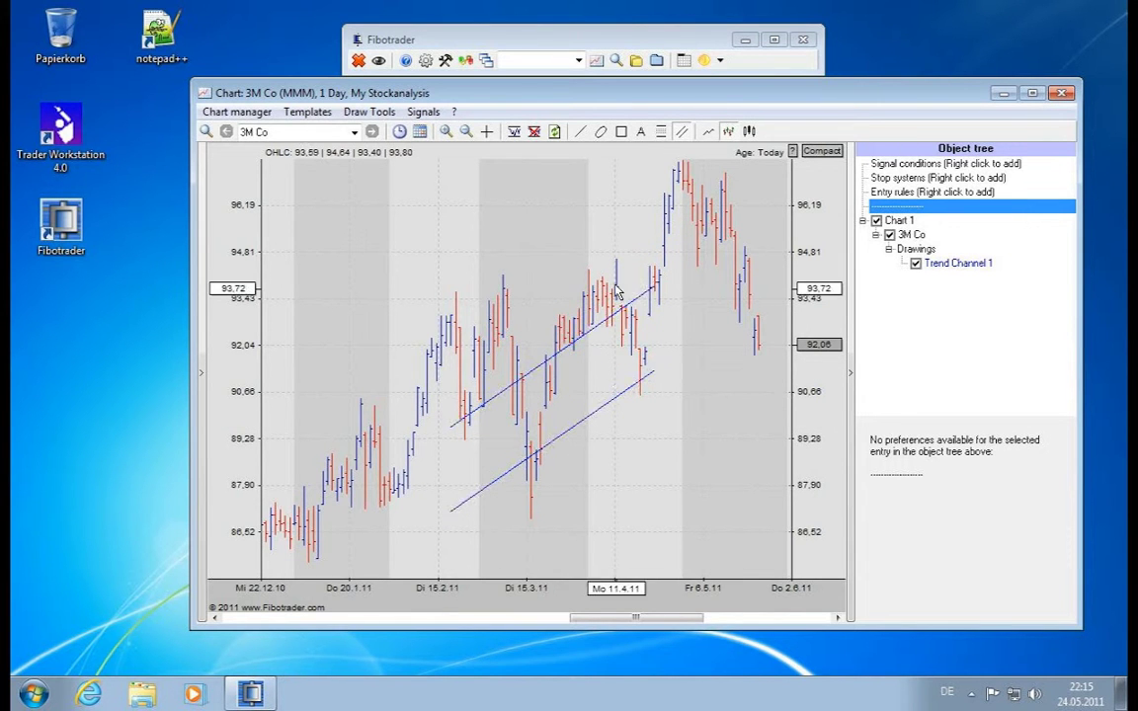
pyautogui.moveTo(614, 291); pyautogui.dragTo(611, 247)
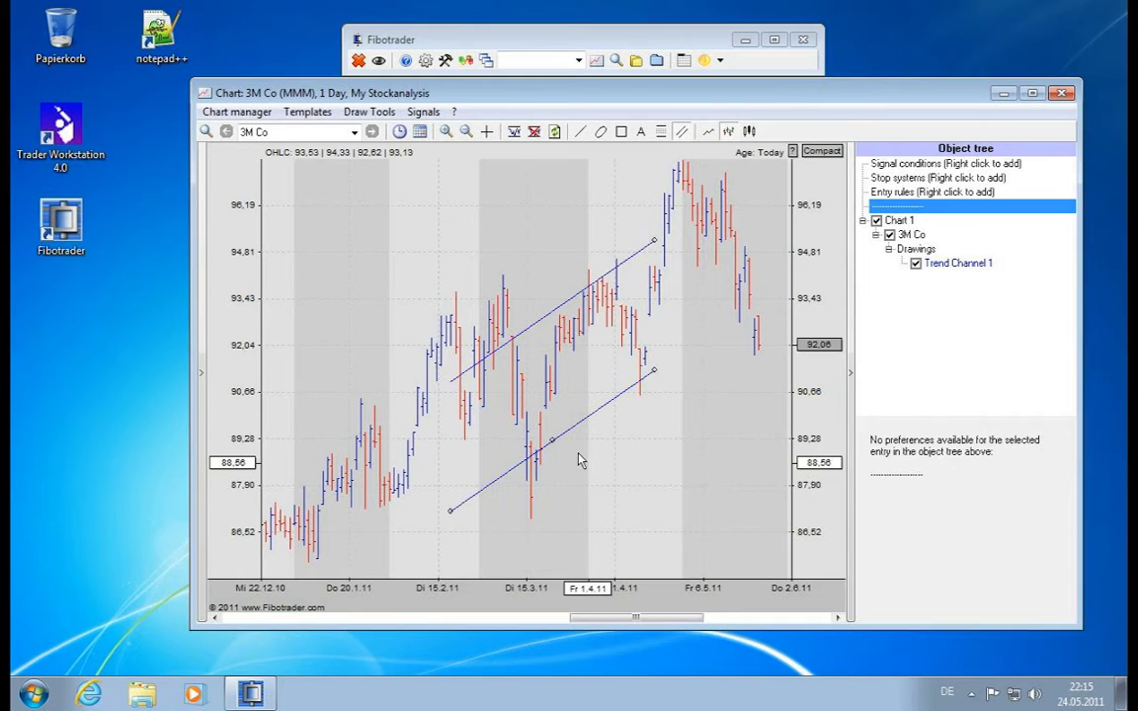
# - Delete the trend channel and draw Gann Lines from about 92.93 in mid-February down to about 86.64 in April
pyautogui.click(631, 259)
pyautogui.press('Delete')
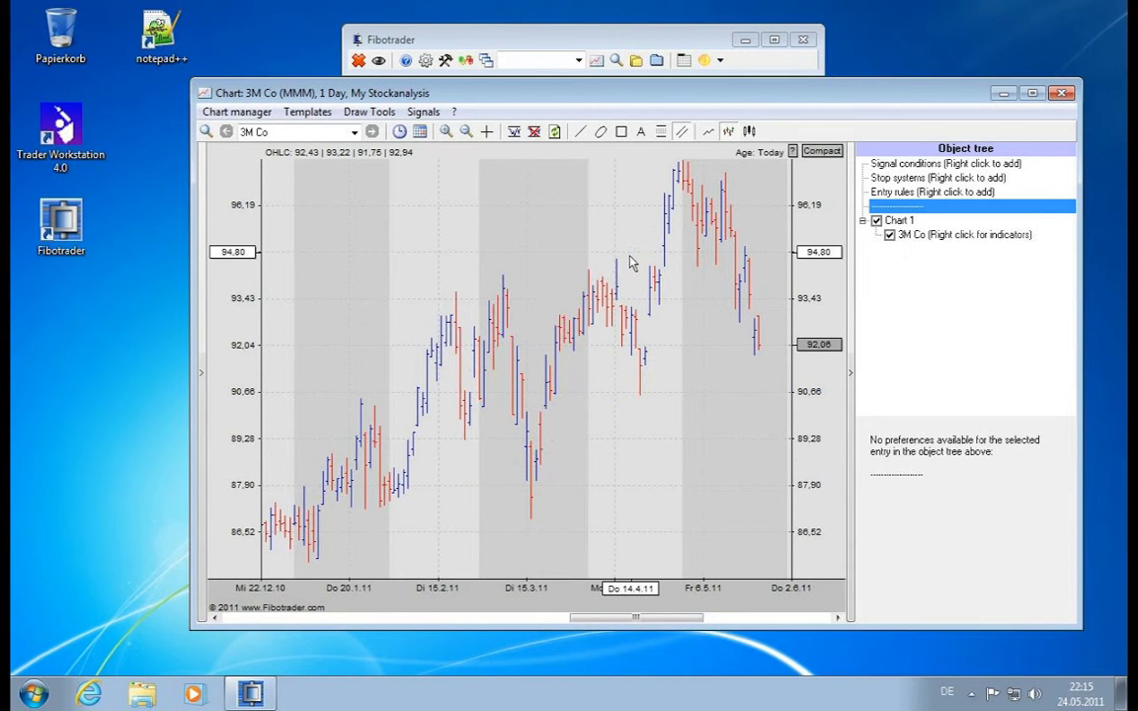
pyautogui.click(393, 113)
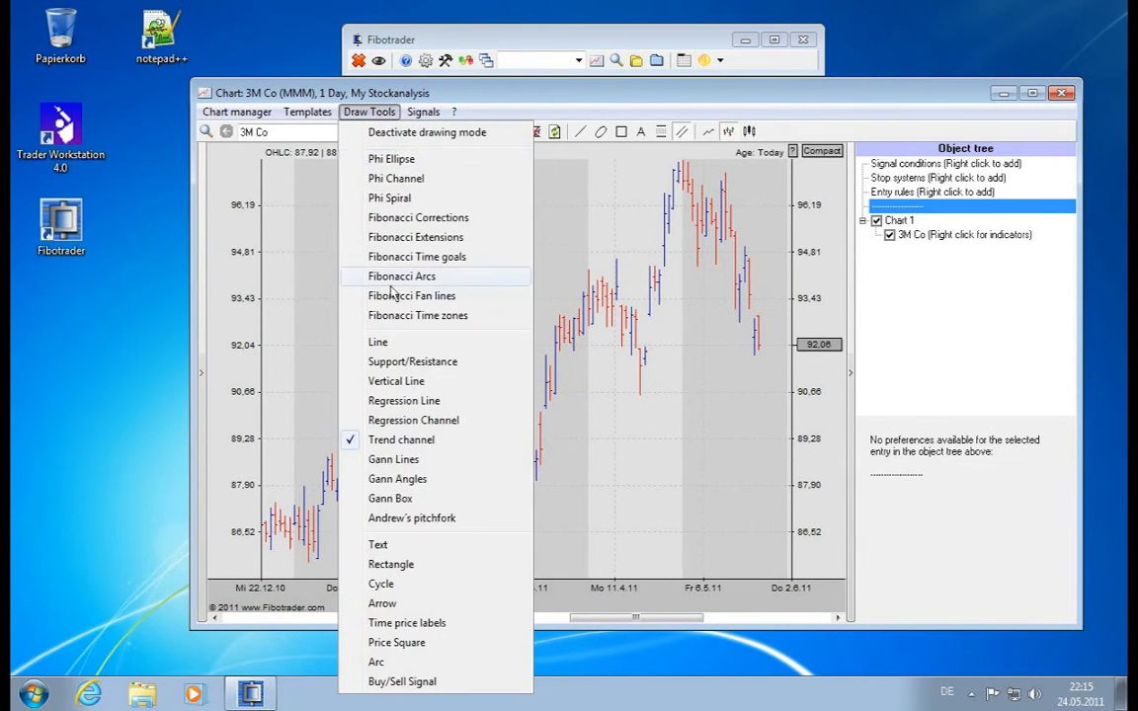
pyautogui.click(398, 463)
pyautogui.moveTo(442, 319)
pyautogui.mouseDown()
pyautogui.moveTo(761, 538)
pyautogui.moveTo(648, 533)
pyautogui.mouseUp()
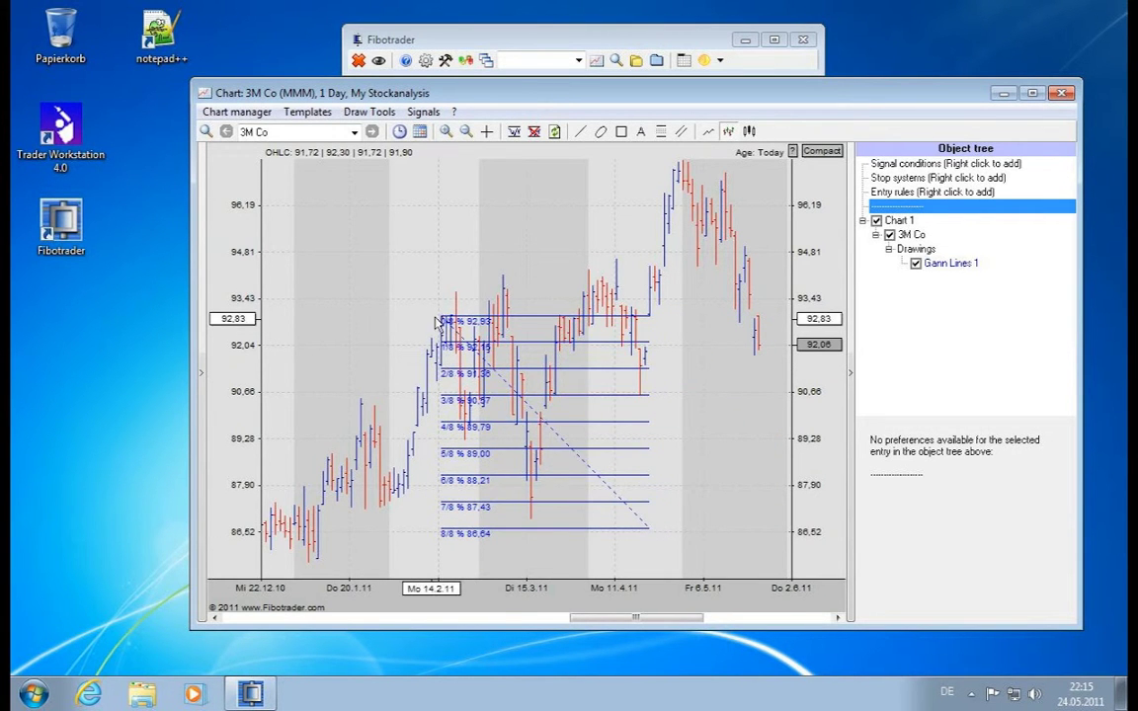
# - Stretch the Gann Lines from the February high at about 93.75 down to about 86.95, and delete them
pyautogui.moveTo(436, 321); pyautogui.dragTo(456, 296)
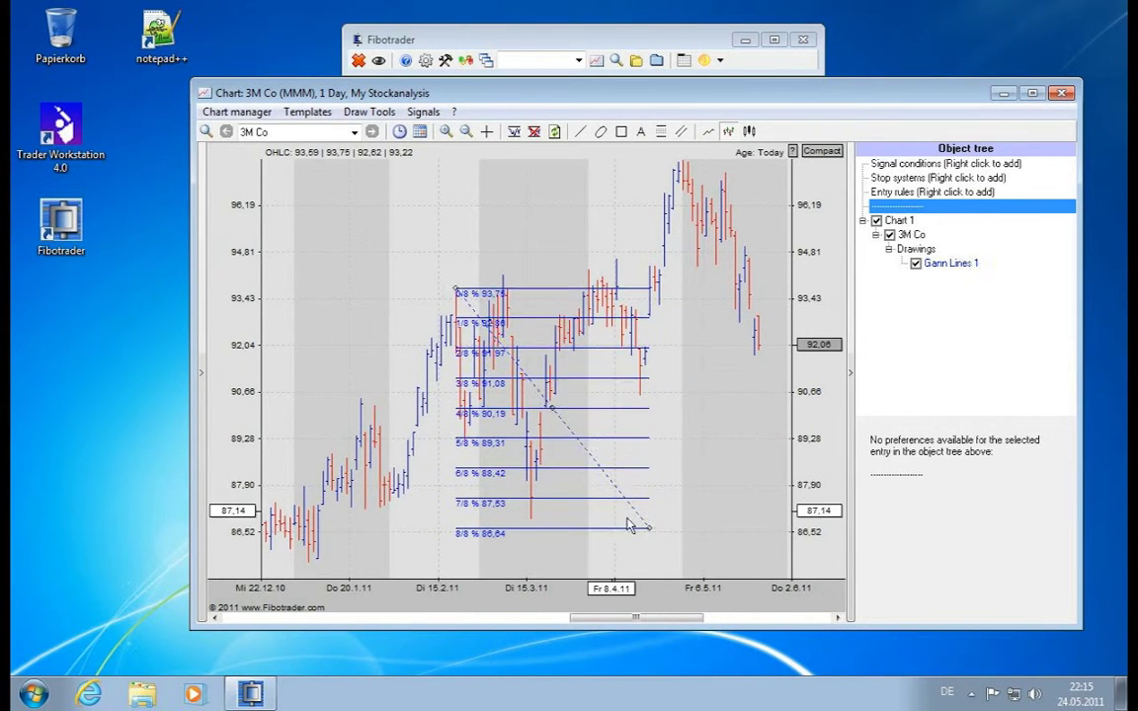
pyautogui.moveTo(648, 528)
pyautogui.mouseDown()
pyautogui.moveTo(623, 500)
pyautogui.moveTo(539, 523)
pyautogui.moveTo(652, 520)
pyautogui.mouseUp()
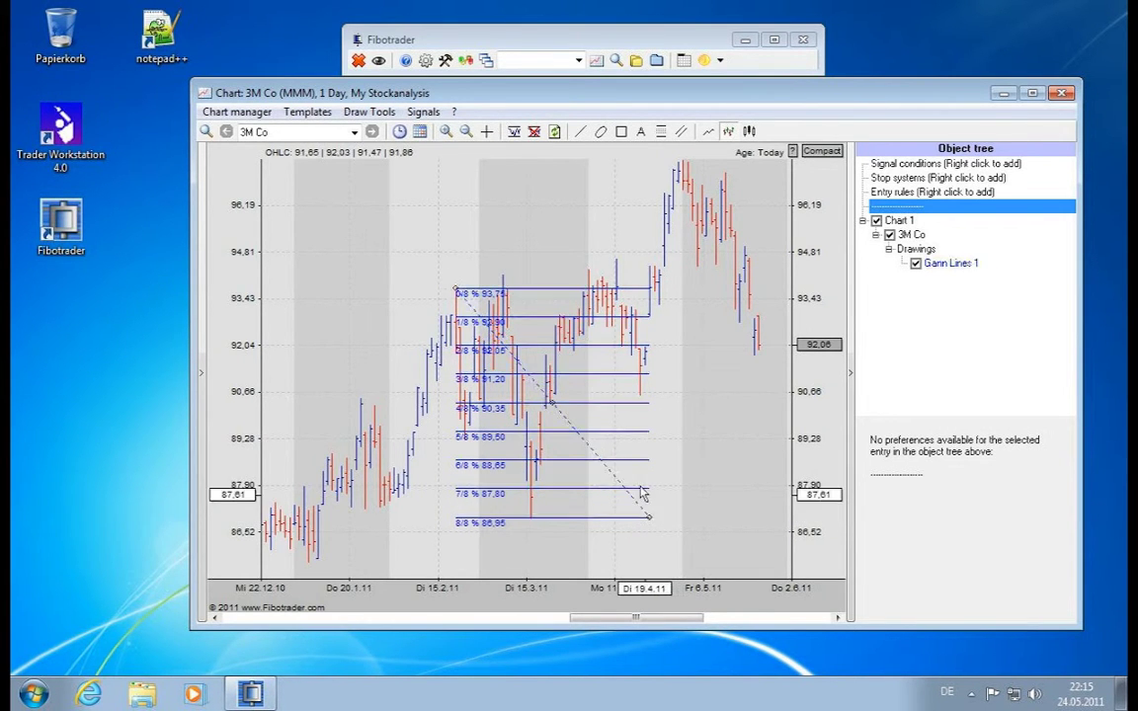
pyautogui.rightClick(553, 408)
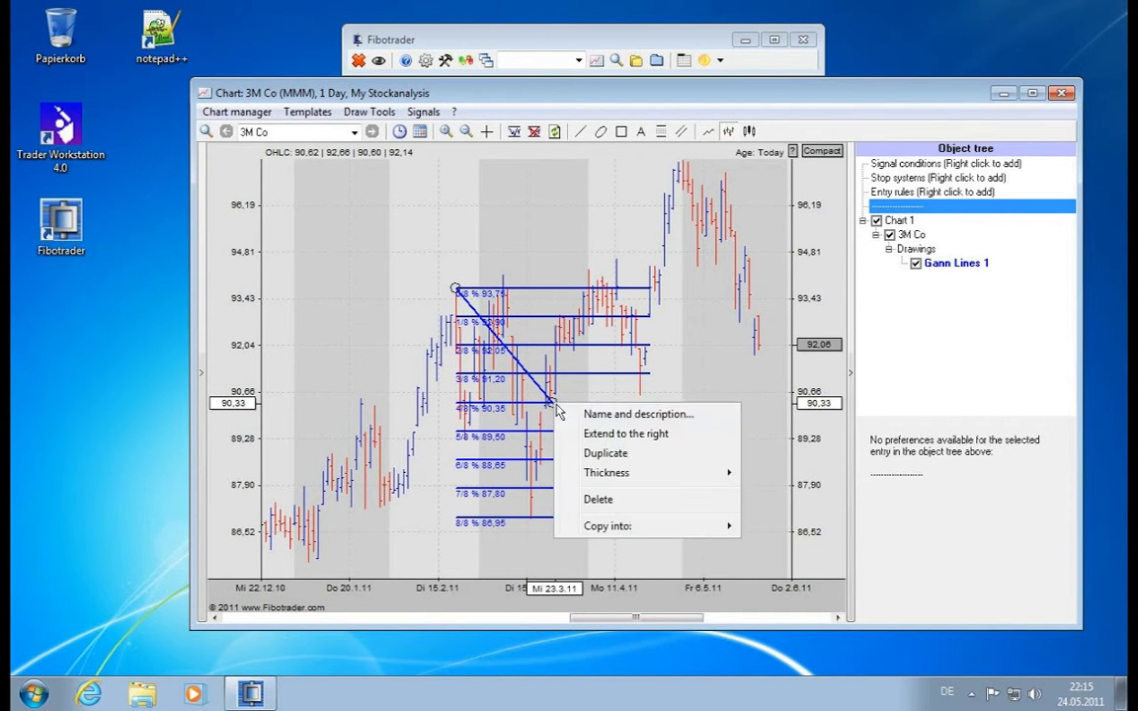
pyautogui.click(599, 500)
# - Draw Gann Angles from the February high near 93.5 down to about 86.8 on 6.5.11 and enable the 5/8 ratio
pyautogui.click(370, 111)
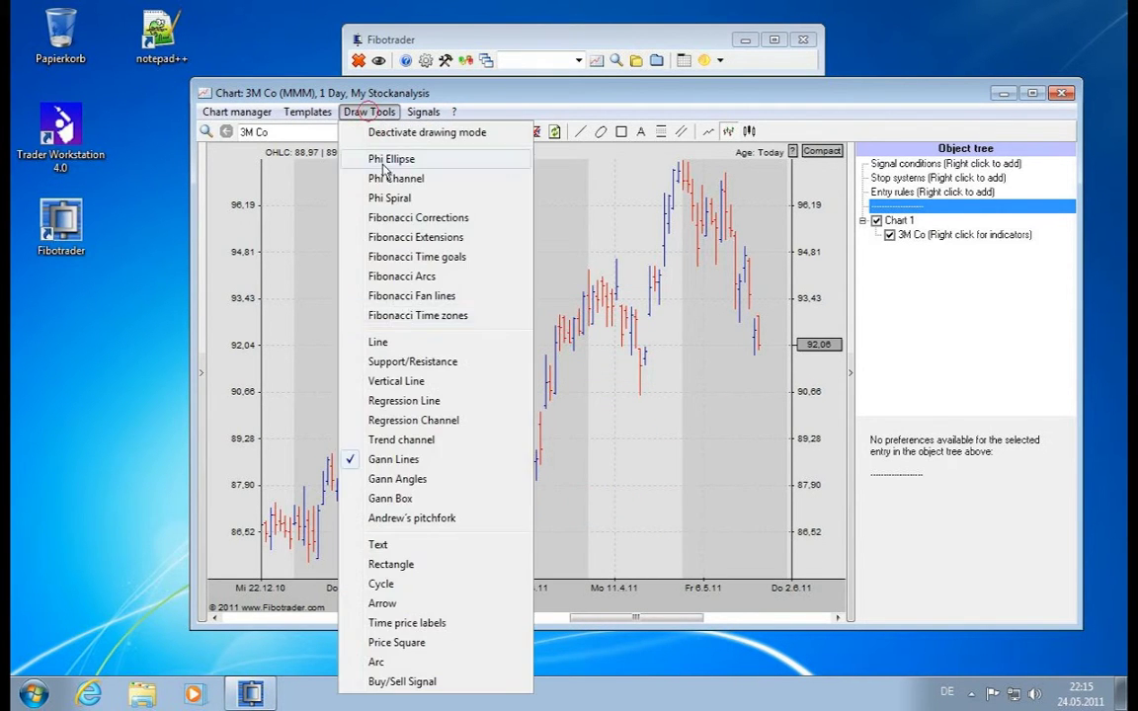
pyautogui.click(405, 462)
pyautogui.moveTo(456, 296)
pyautogui.mouseDown()
pyautogui.moveTo(601, 463)
pyautogui.moveTo(704, 525)
pyautogui.mouseUp()
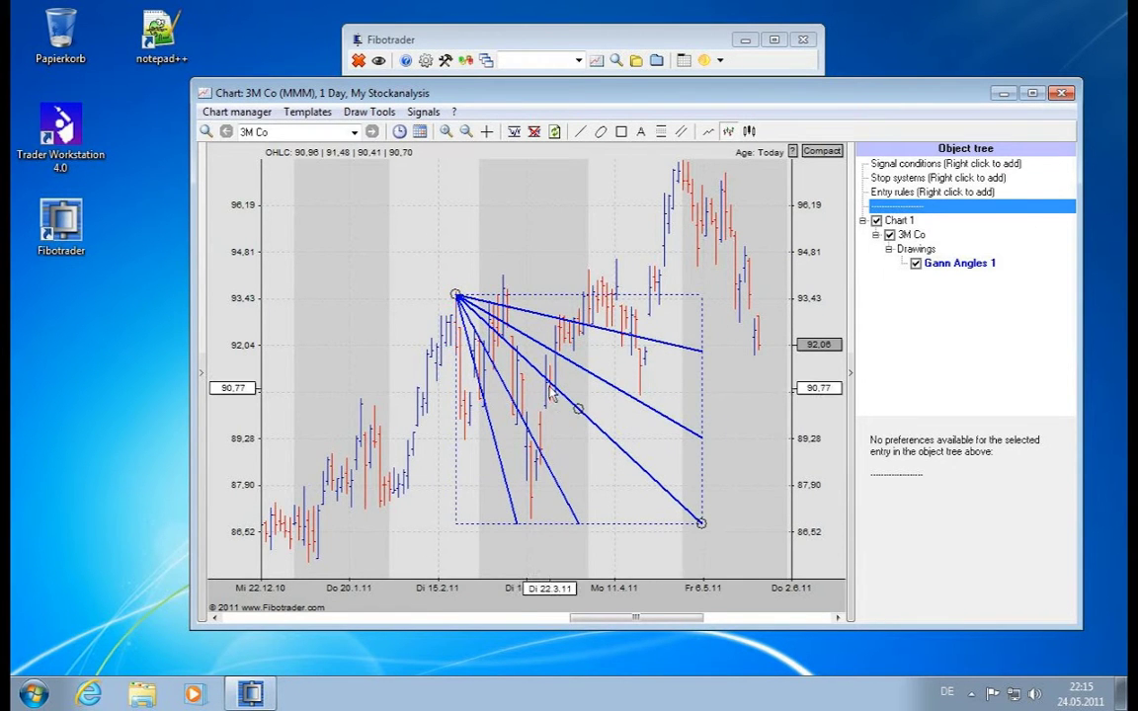
pyautogui.rightClick(571, 411)
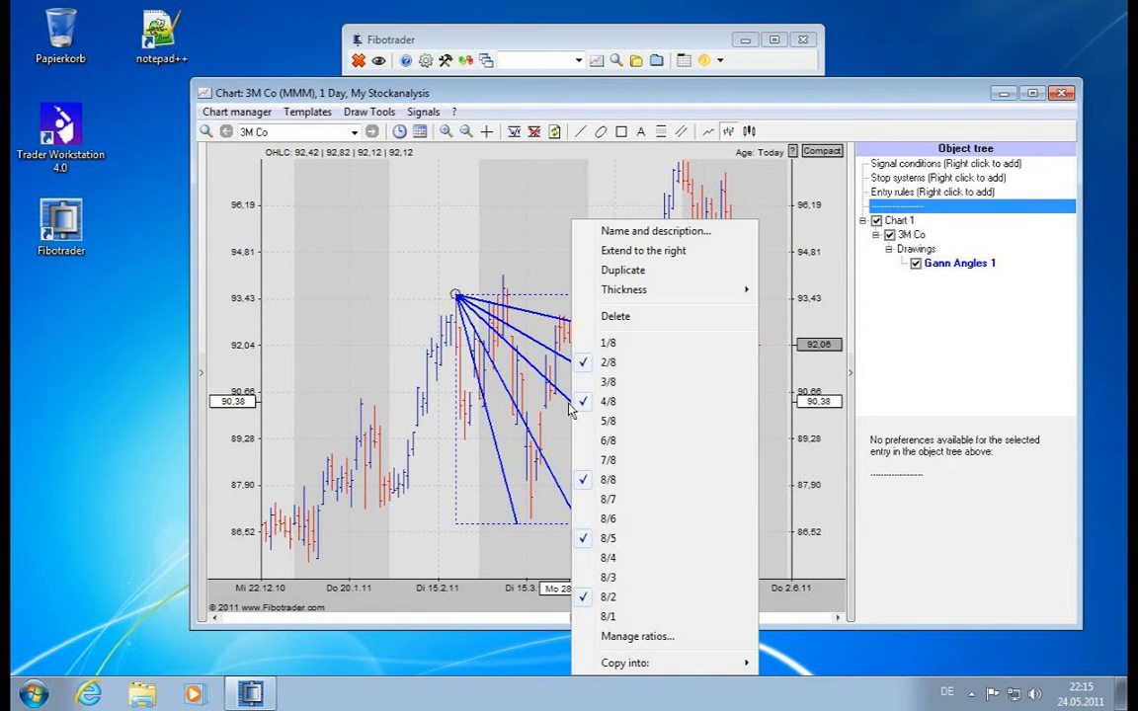
pyautogui.click(617, 427)
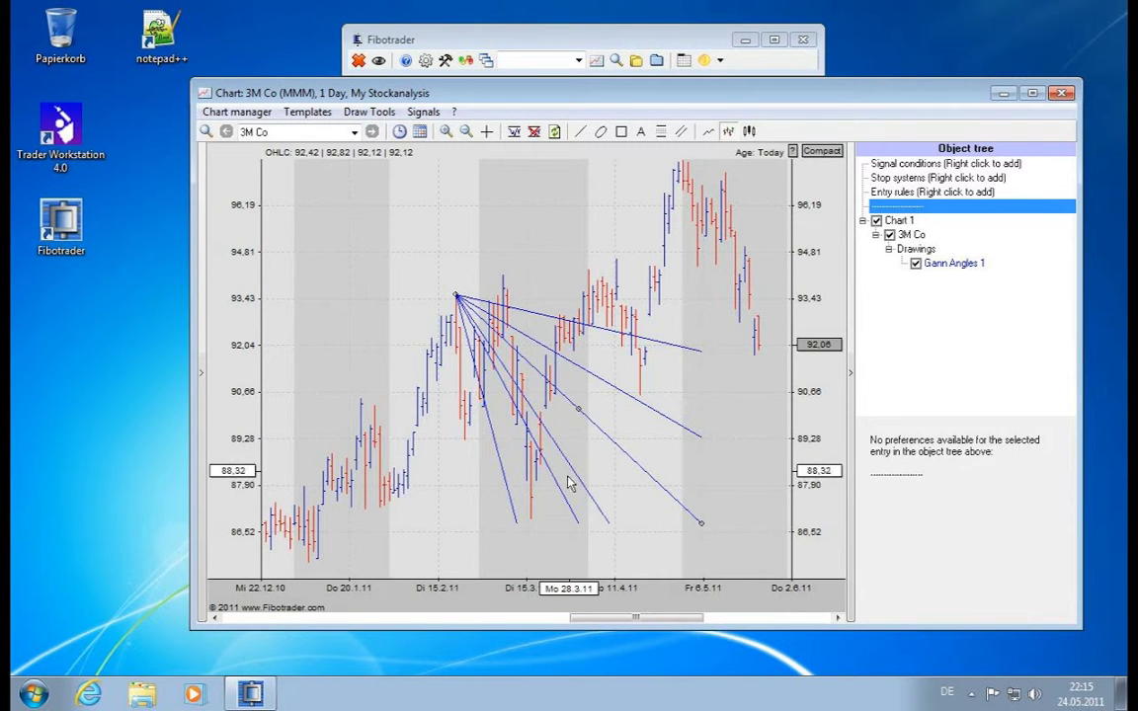
# - Delete the Gann Angles and draw a Gann Box from early January near 94.9 to late February near 90.5
pyautogui.click(582, 416)
pyautogui.rightClick(582, 415)
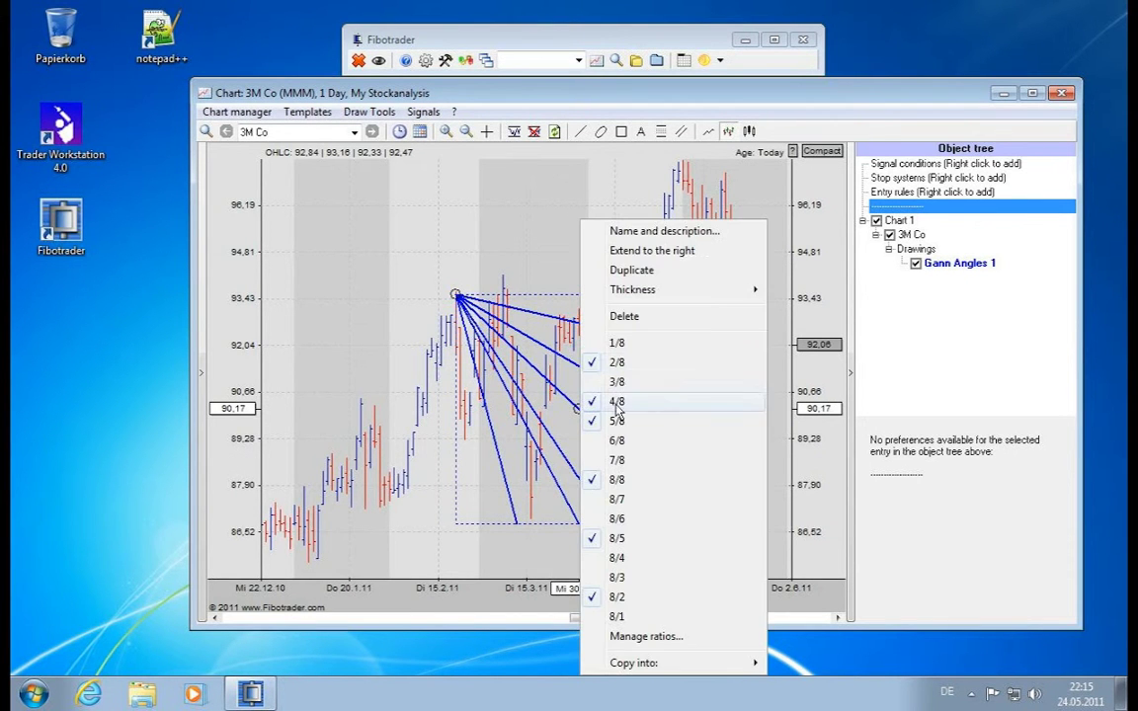
pyautogui.click(657, 317)
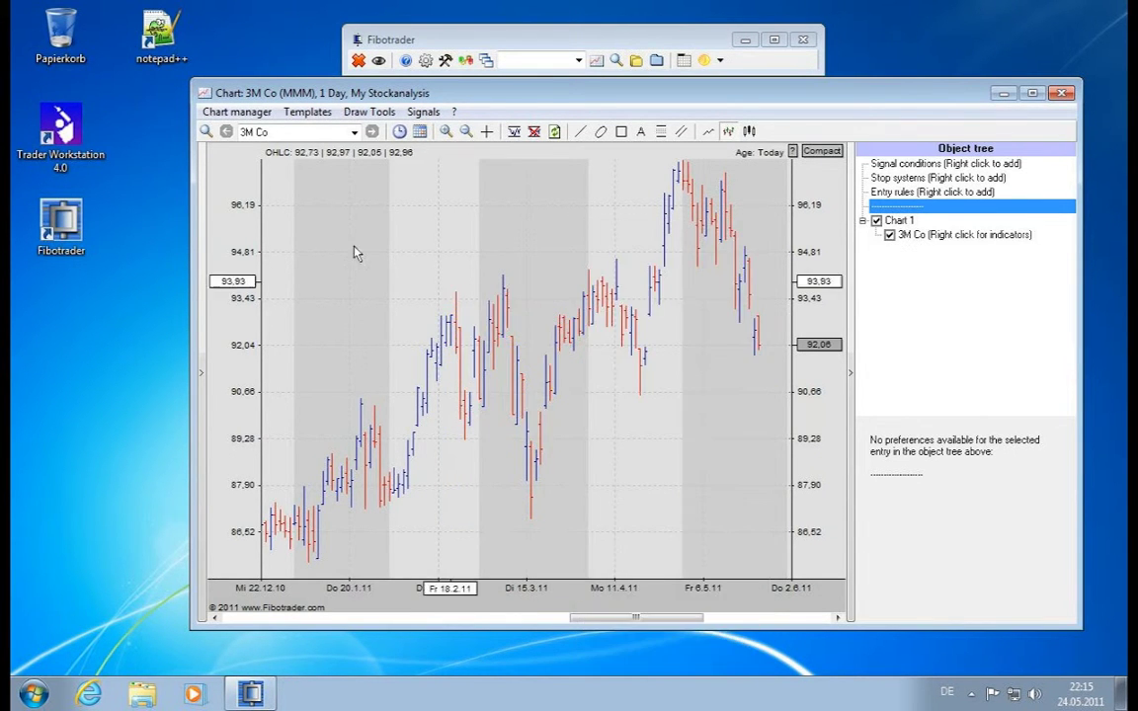
pyautogui.click(369, 112)
pyautogui.click(396, 503)
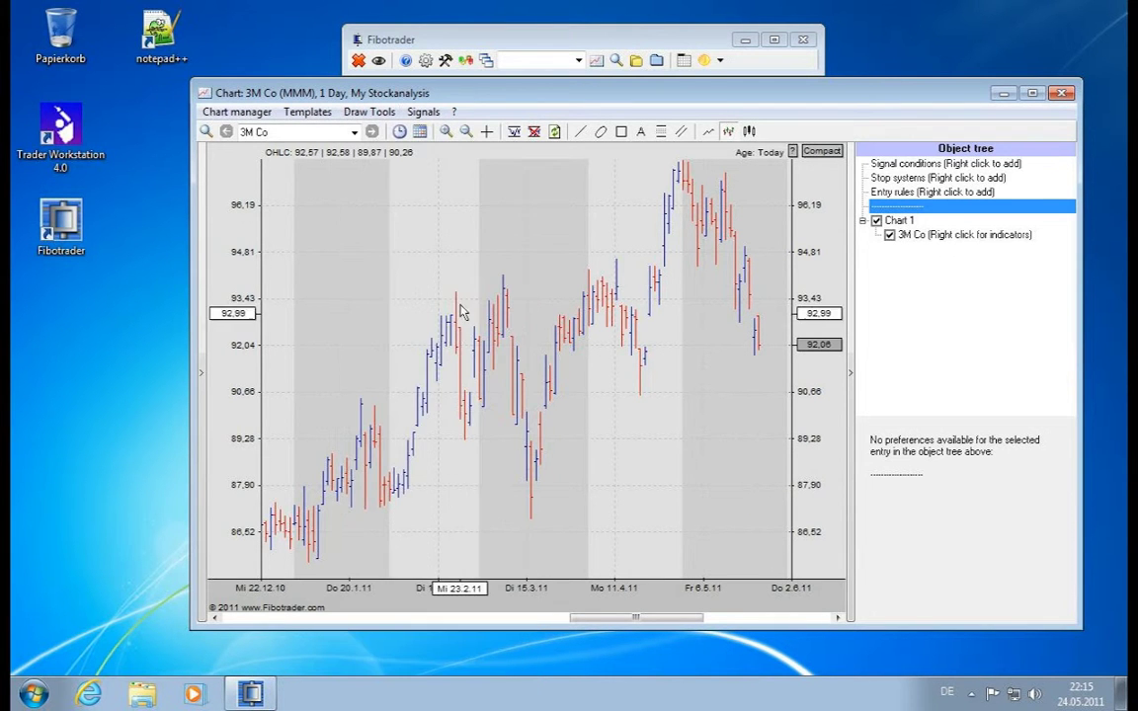
pyautogui.moveTo(304, 248); pyautogui.dragTo(470, 395)
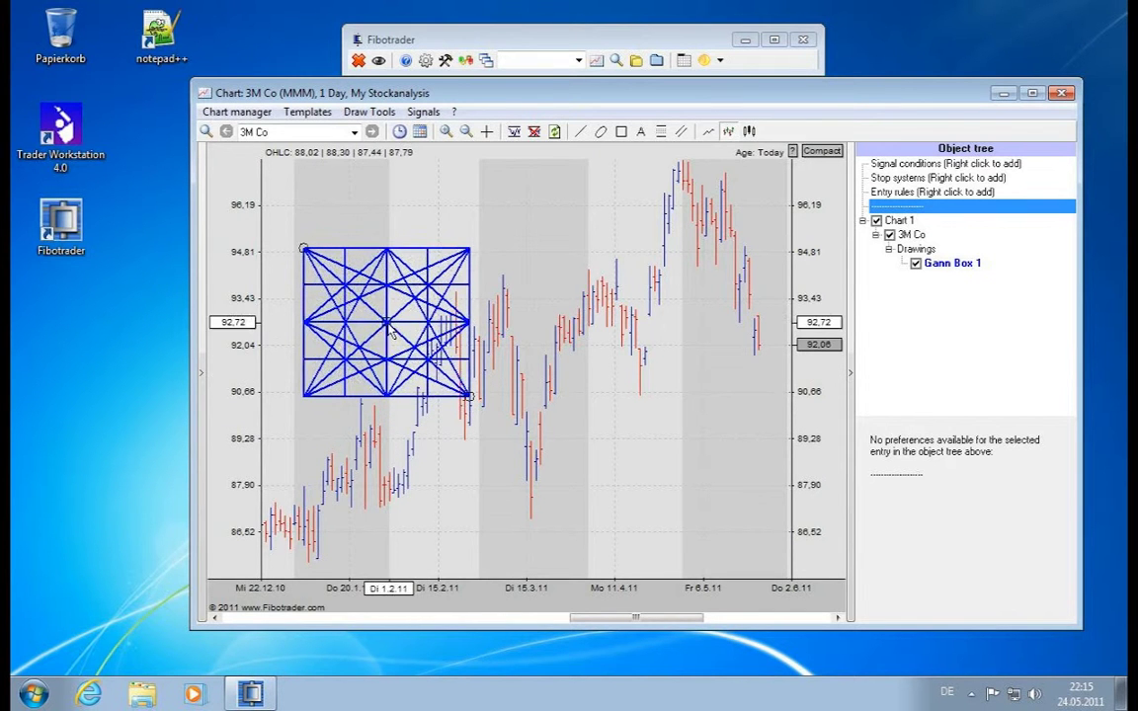
# - Move the Gann Box up so its centre sits at about 94.43 on 2.2.11 and add one horizontal extension
pyautogui.moveTo(391, 336); pyautogui.dragTo(395, 277)
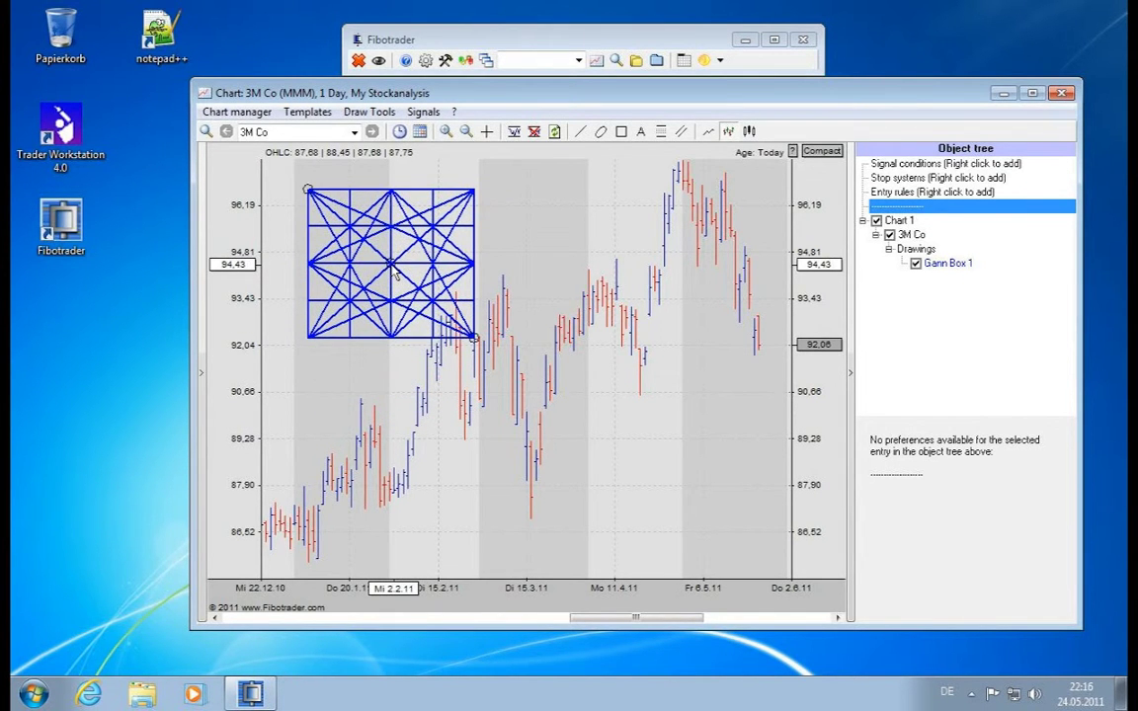
pyautogui.rightClick(394, 274)
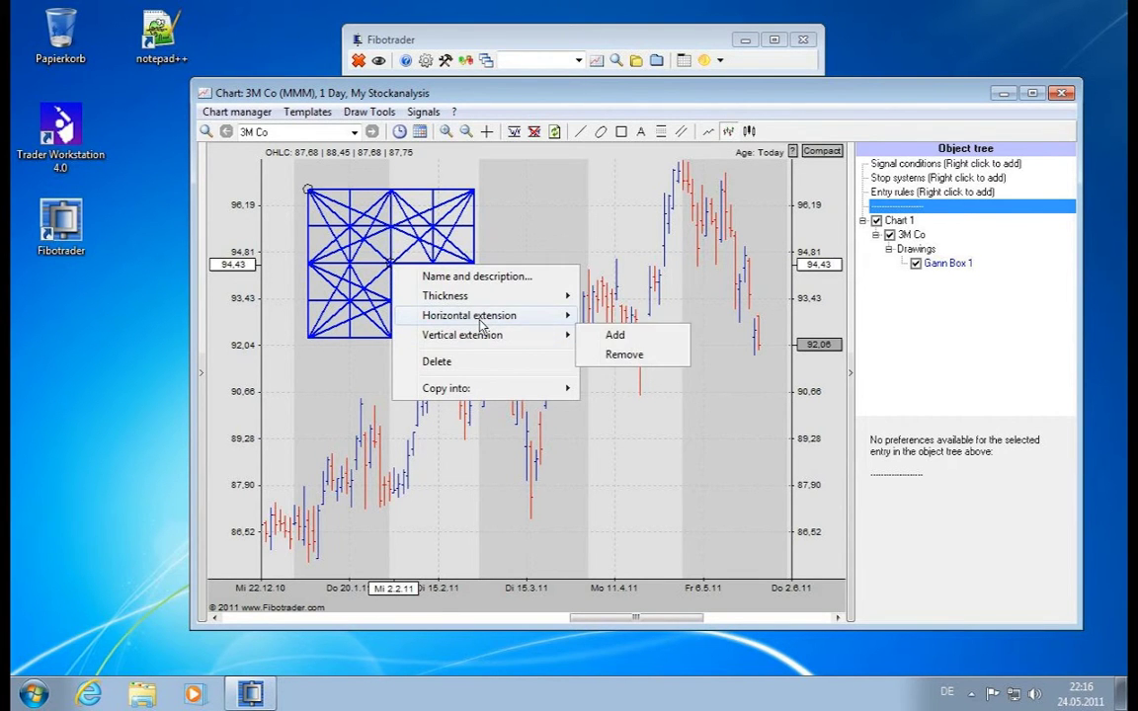
pyautogui.moveTo(481, 324)
pyautogui.click(616, 316)
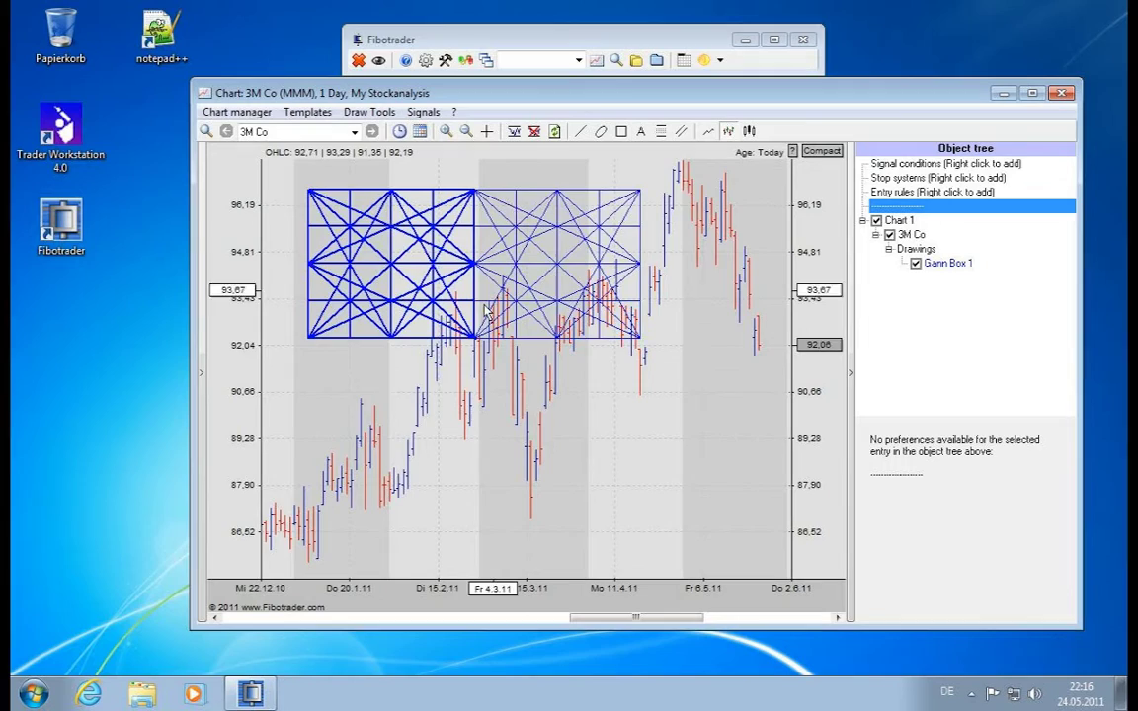
# - Resize the Gann Box so its end corner sits at about 93.14 on 1.3.11 and add two vertical extensions
pyautogui.moveTo(473, 340); pyautogui.dragTo(483, 314)
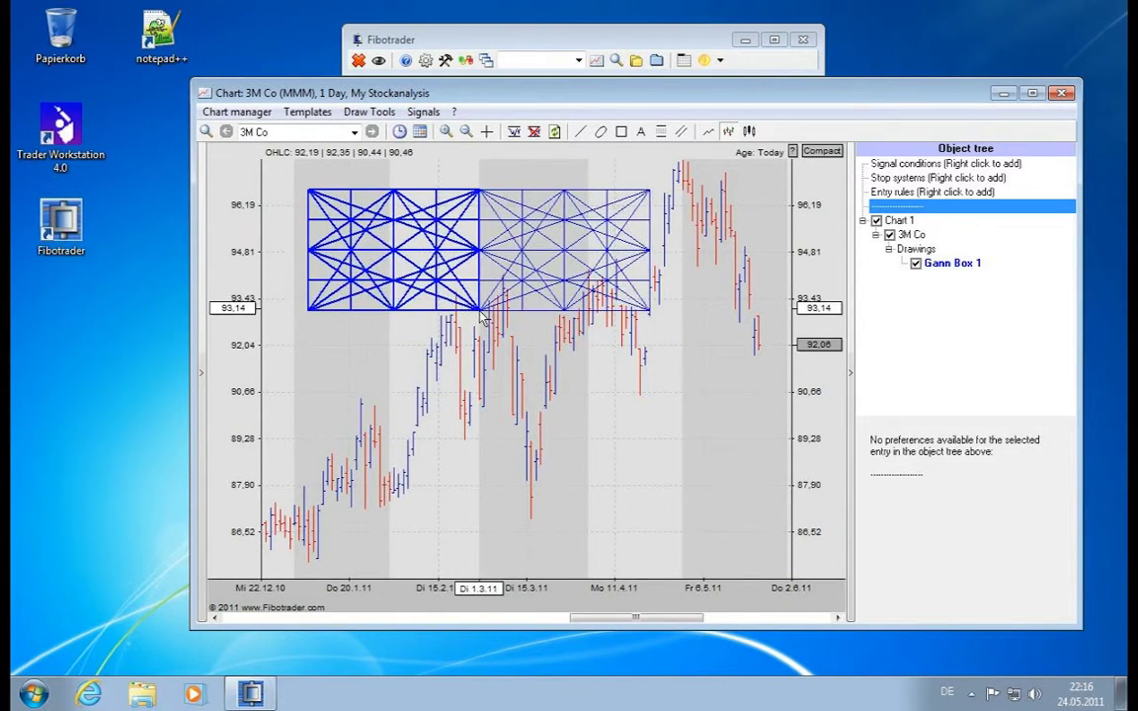
pyautogui.rightClick(481, 315)
pyautogui.moveTo(592, 379)
pyautogui.click(721, 386)
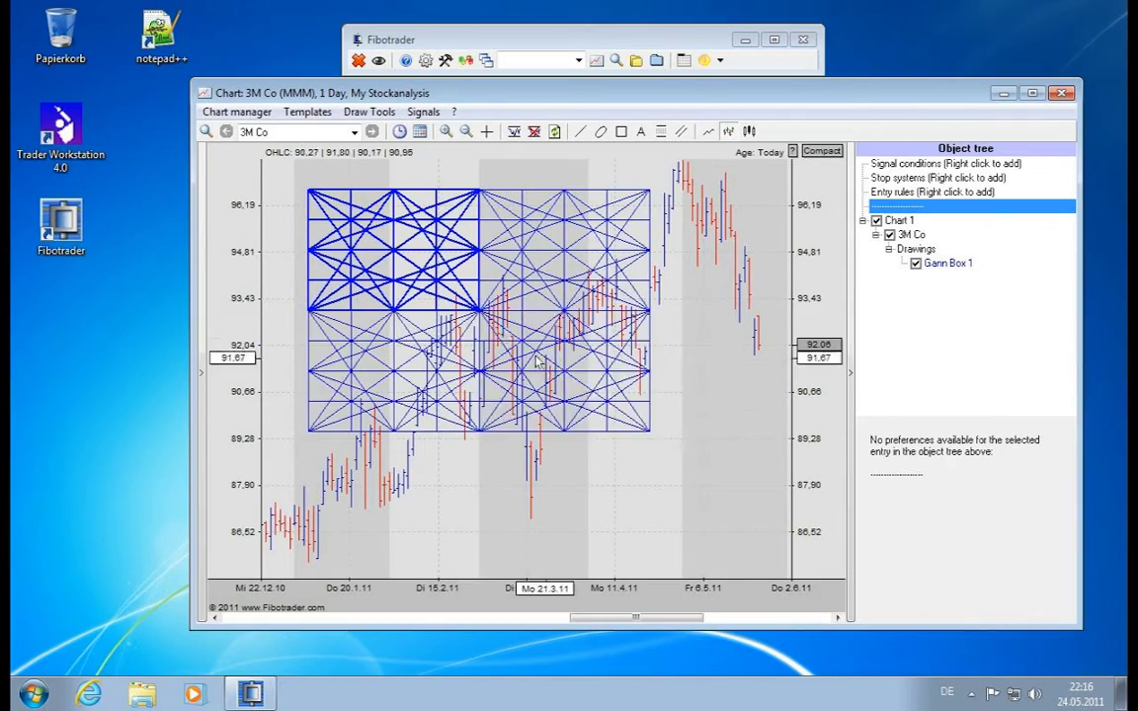
pyautogui.rightClick(481, 314)
pyautogui.click(696, 382)
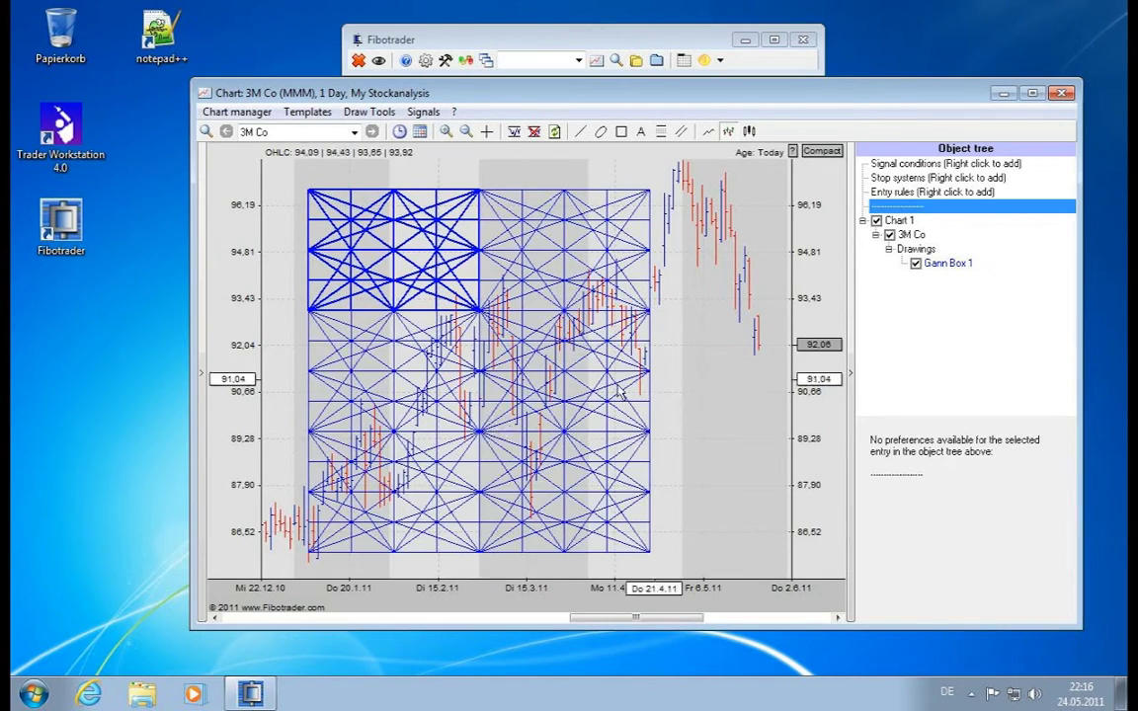
# - Narrow the Gann Box so its end corner sits at about 93.20 on 16.2.11, and delete the box
pyautogui.moveTo(480, 313); pyautogui.dragTo(445, 312)
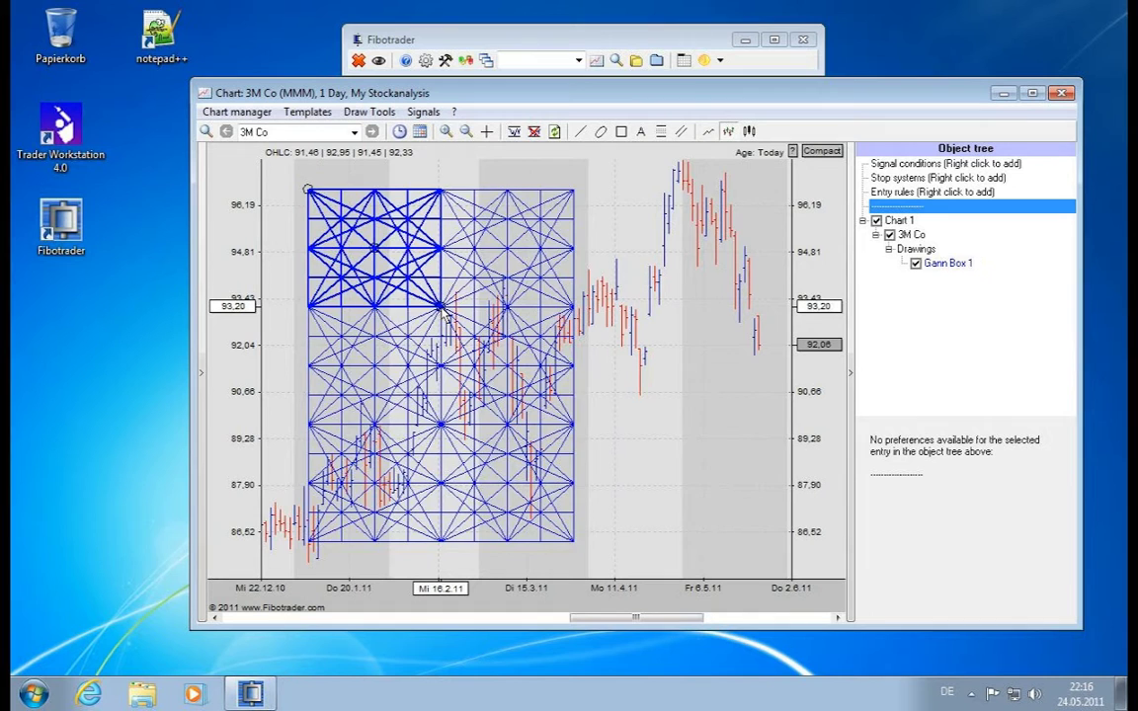
pyautogui.press('Delete')
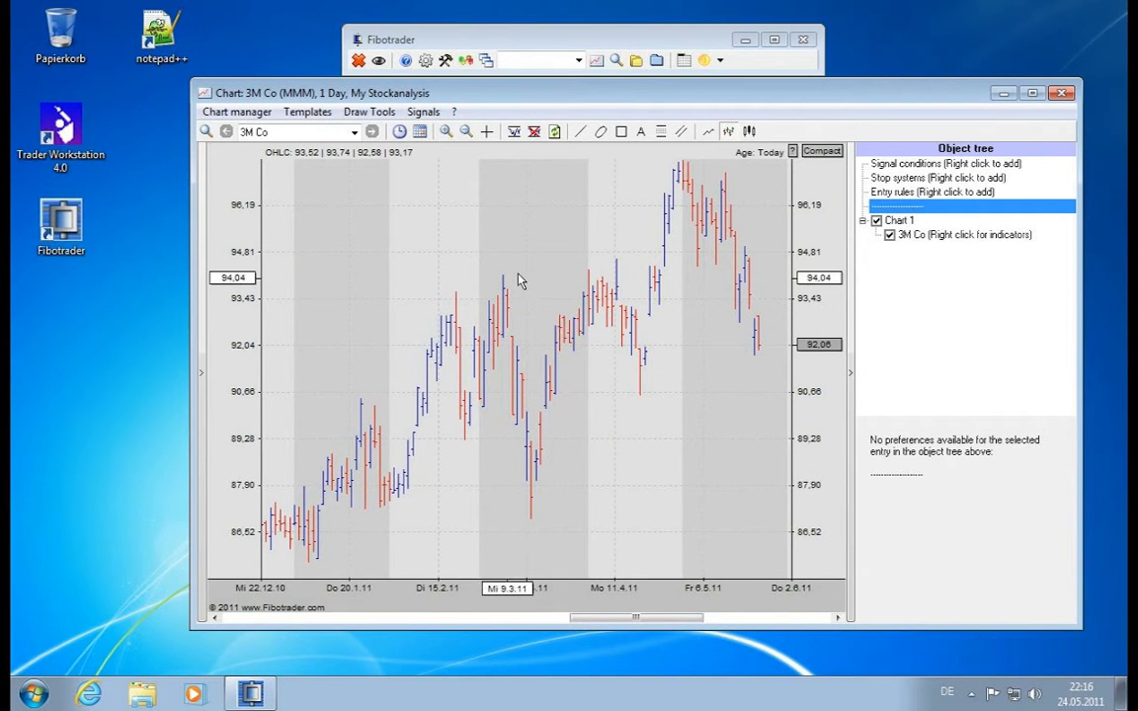
# - Draw an Andrew's pitchfork and adjust it to rise from the early-February low, with its upper fork point near 89.88 on 14.2.11
pyautogui.click(372, 111)
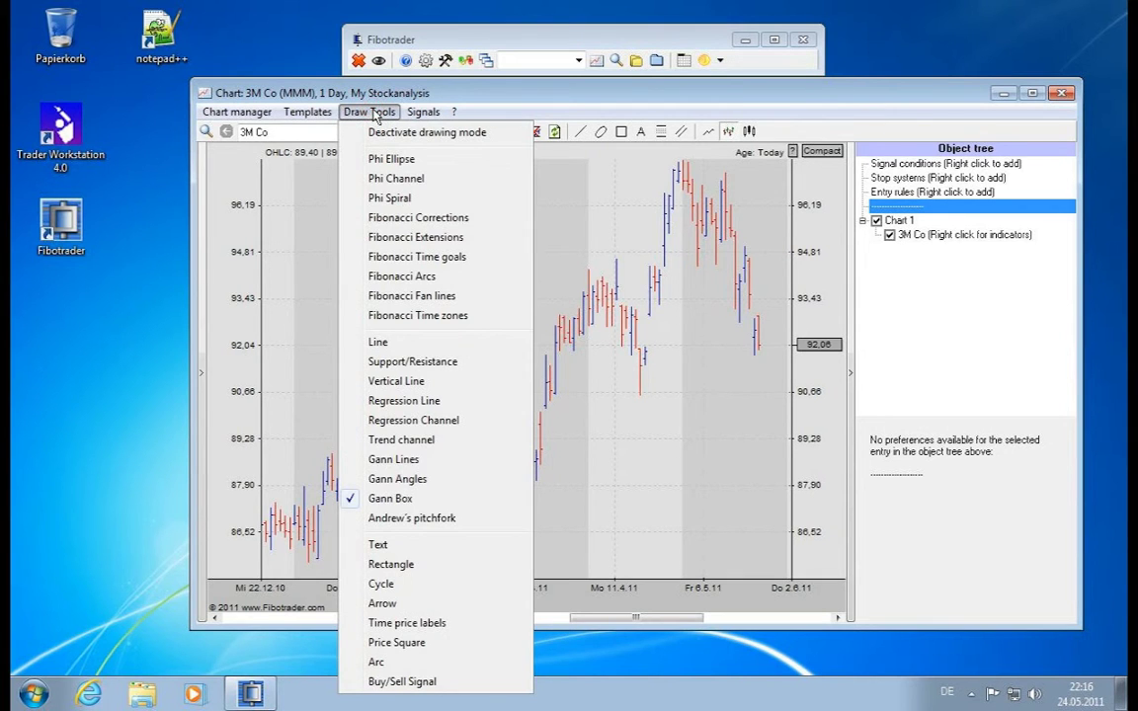
pyautogui.click(412, 518)
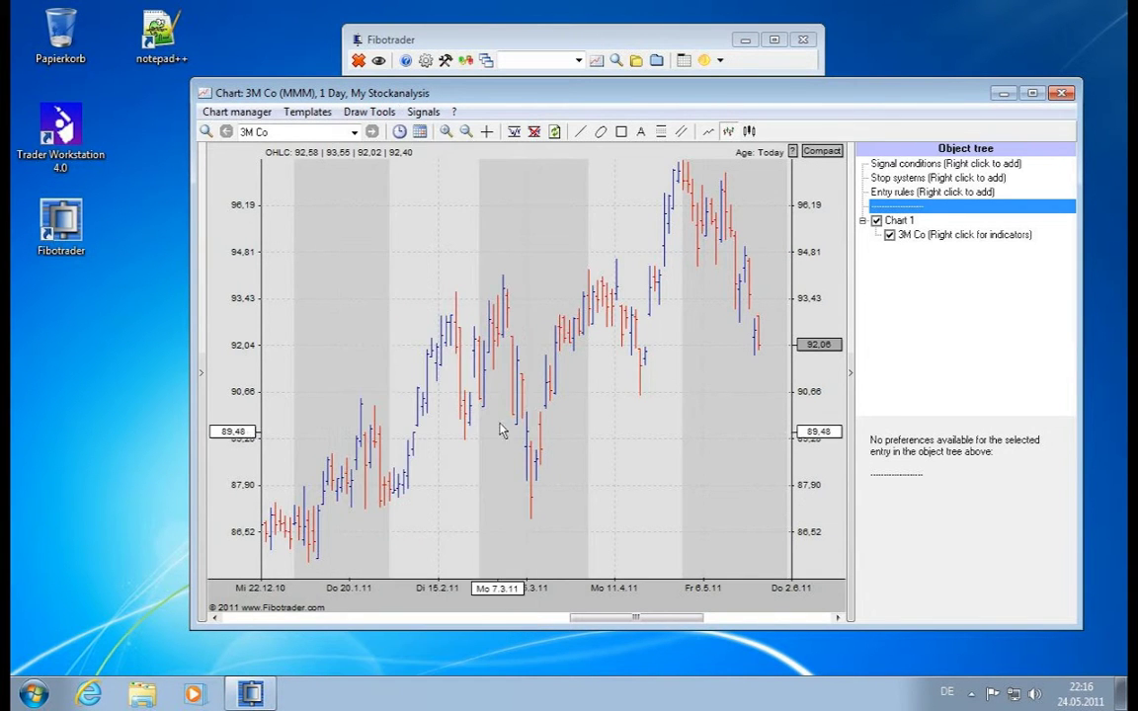
pyautogui.click(450, 468)
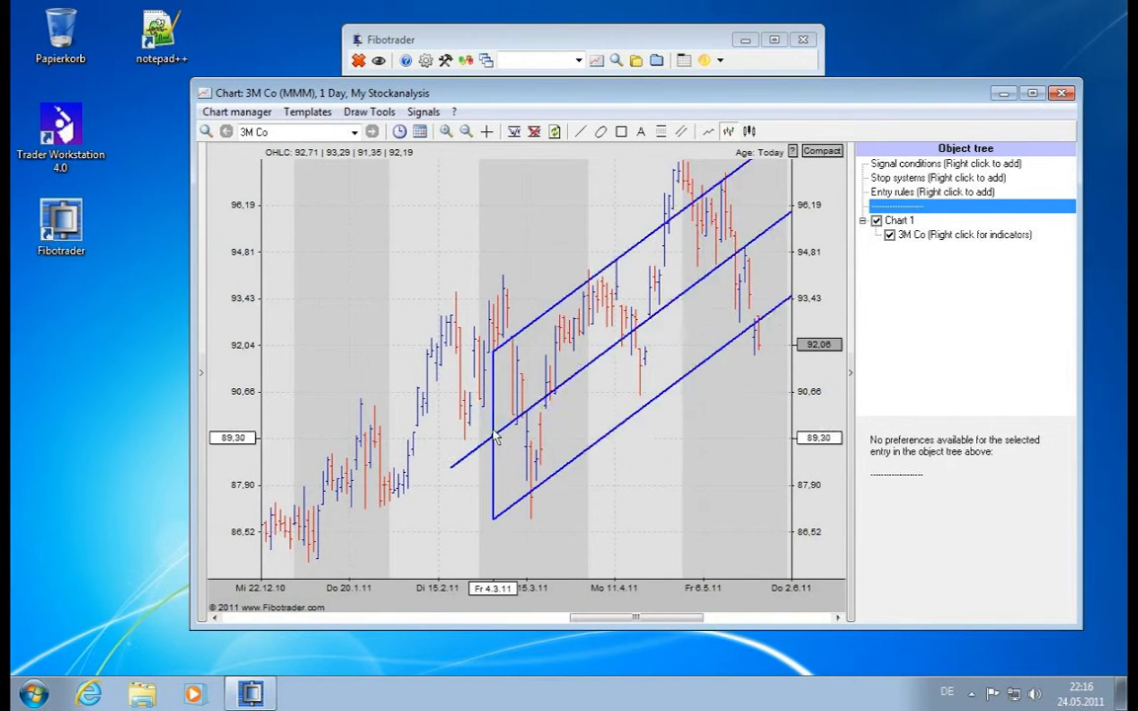
pyautogui.click(452, 464)
pyautogui.moveTo(452, 463); pyautogui.dragTo(433, 432)
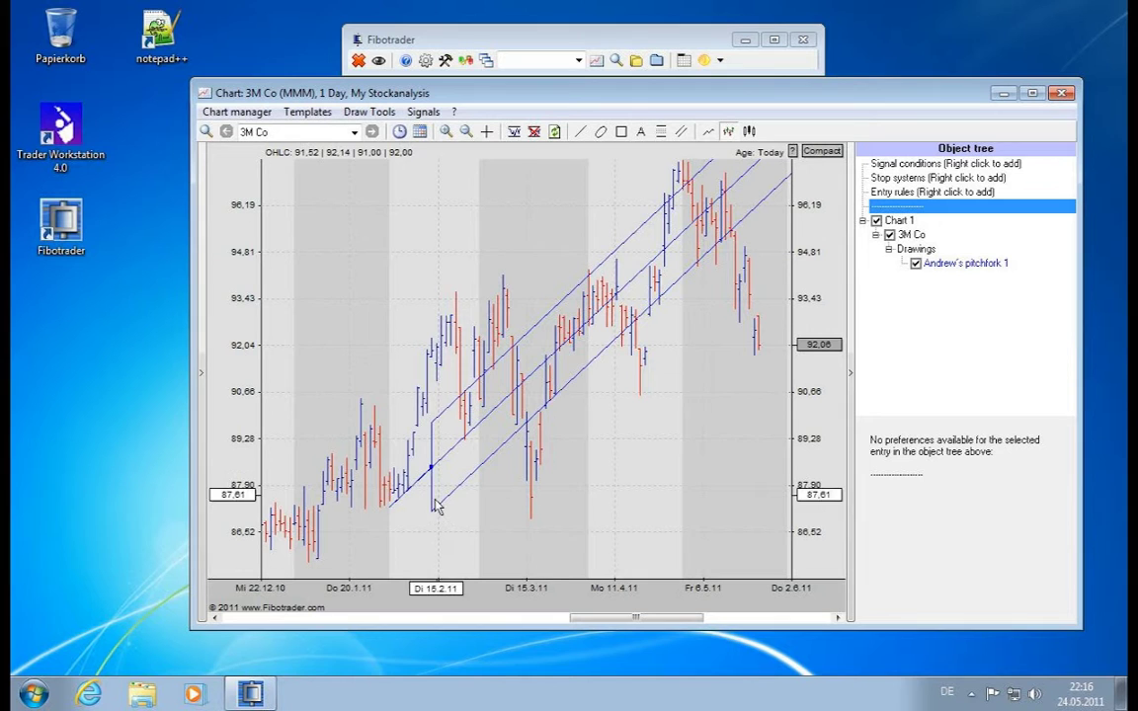
pyautogui.click(431, 433)
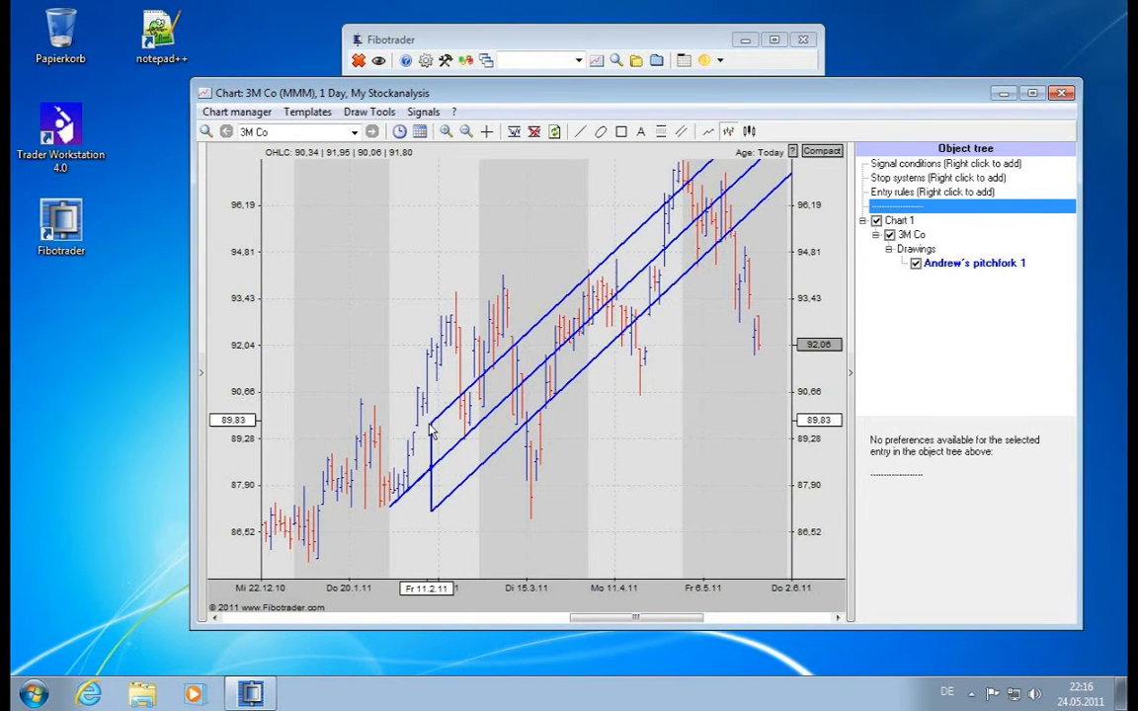
pyautogui.moveTo(431, 425)
pyautogui.mouseDown()
pyautogui.moveTo(431, 415)
pyautogui.moveTo(433, 439)
pyautogui.mouseUp()
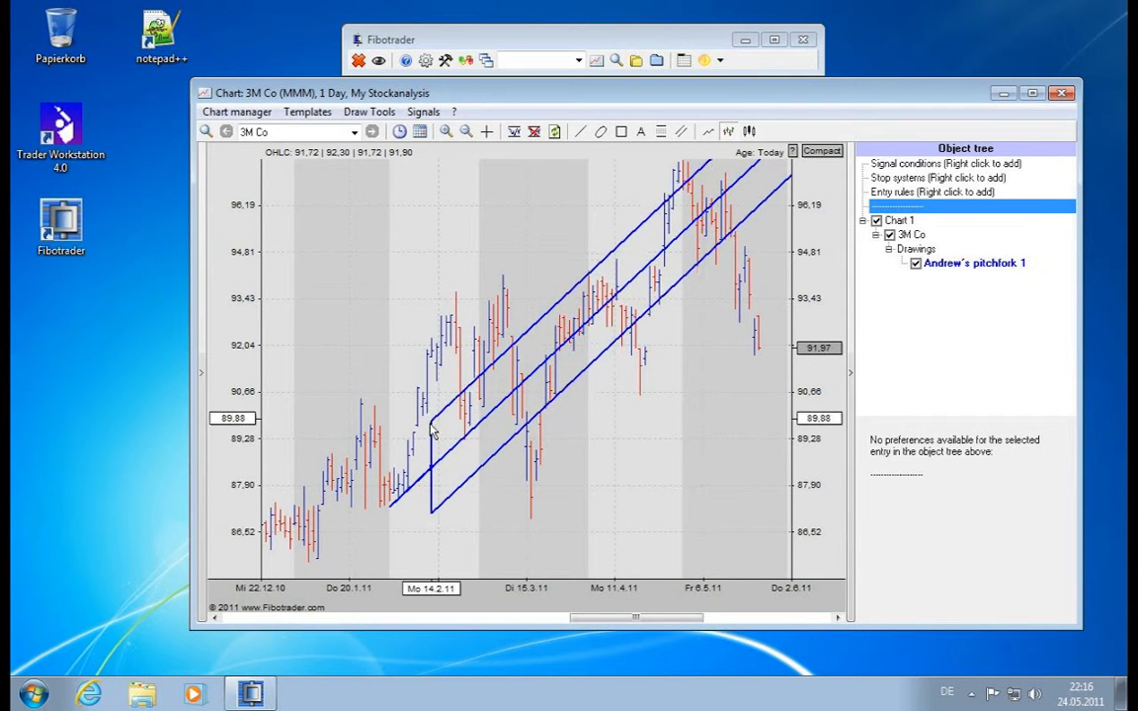
# - Delete the pitchfork and place a text label named "Important Low" just below the March low
pyautogui.press('Delete')
pyautogui.click(369, 112)
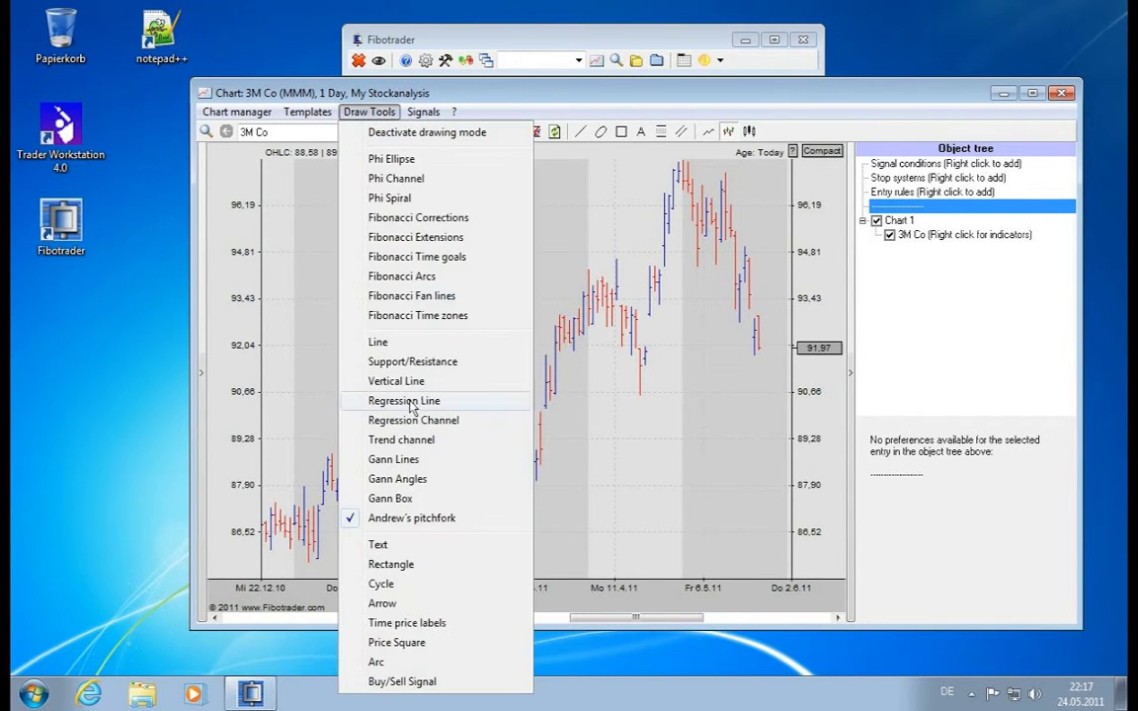
pyautogui.click(405, 541)
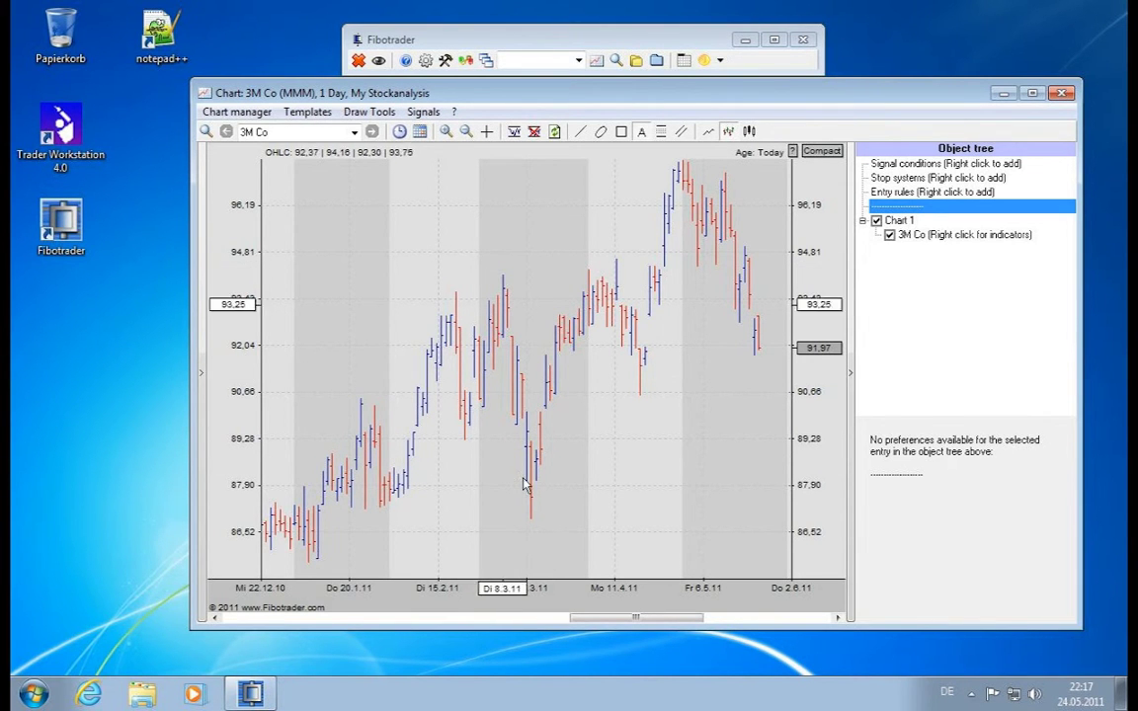
pyautogui.click(521, 539)
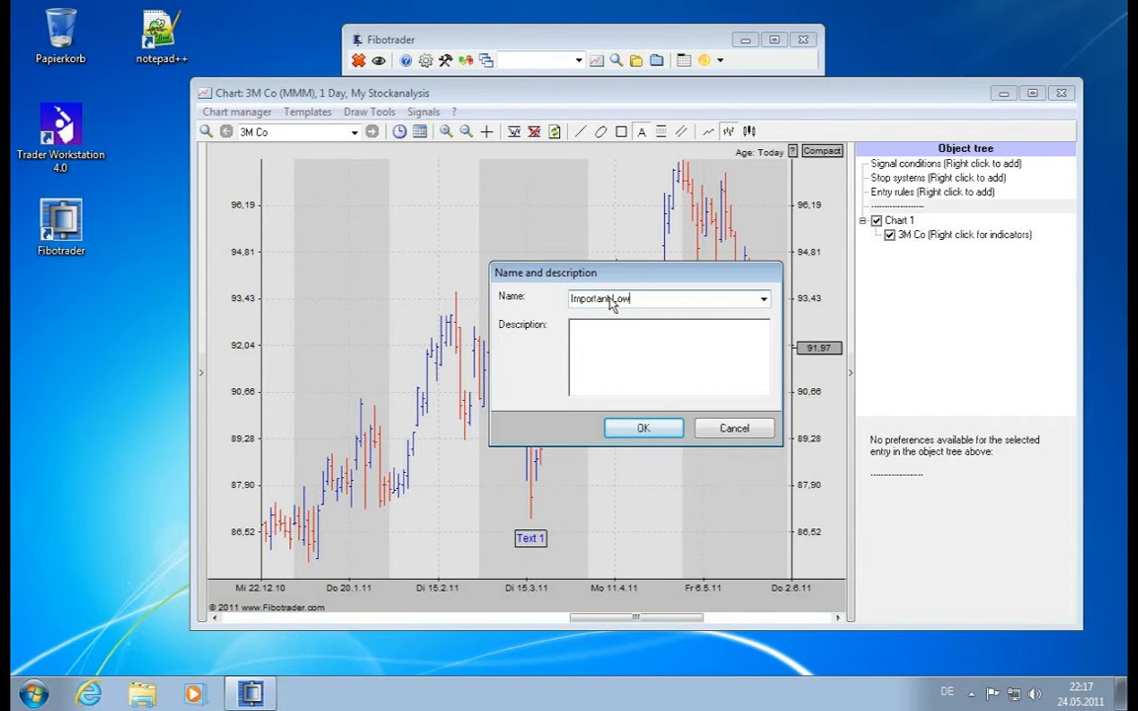
pyautogui.click(631, 429)
pyautogui.moveTo(556, 534)
pyautogui.mouseDown()
pyautogui.moveTo(464, 524)
pyautogui.moveTo(541, 536)
pyautogui.mouseUp()
# - Show the parameters of the "Important Low" label and delete the label
pyautogui.click(951, 266)
pyautogui.click(949, 426)
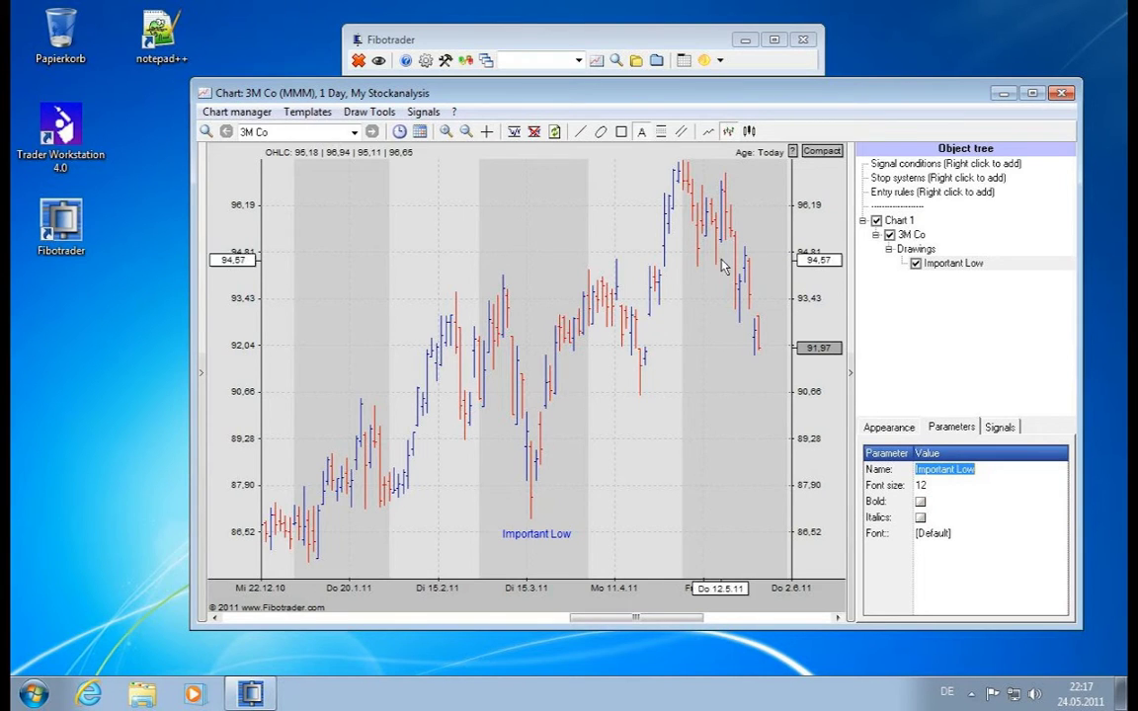
pyautogui.rightClick(955, 267)
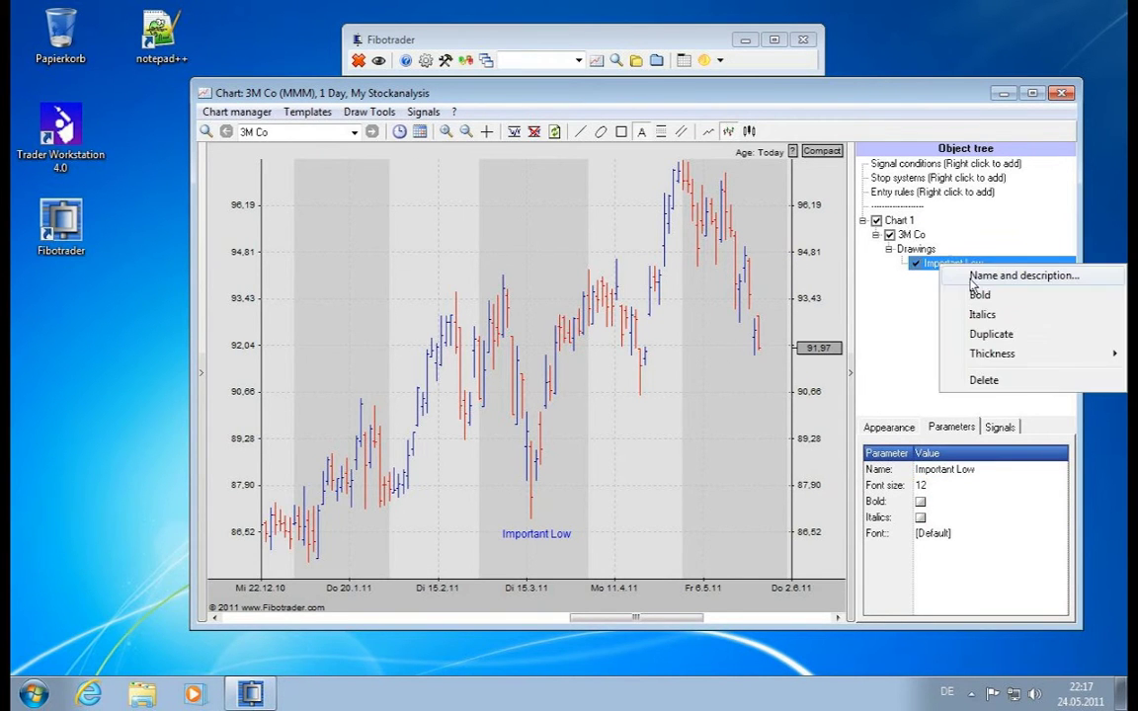
pyautogui.click(984, 381)
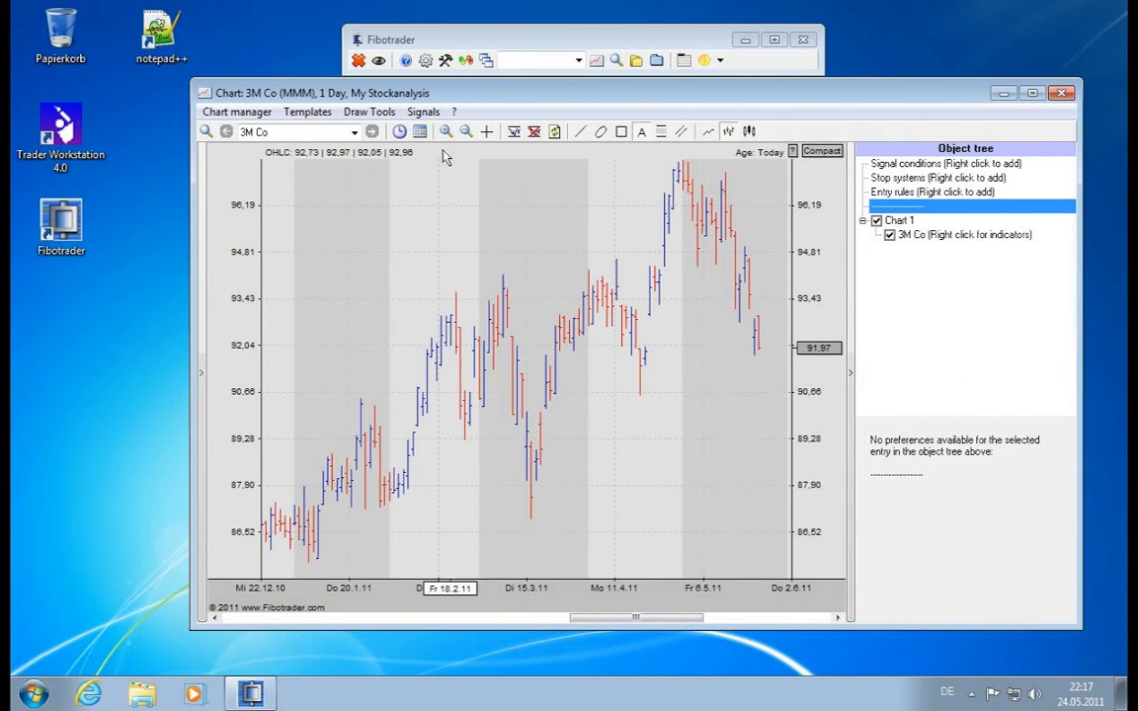
# - Draw a rectangle over the February and March highs and move it onto the March low, spanning 28.02.2011 to 05.04.2011
pyautogui.click(375, 113)
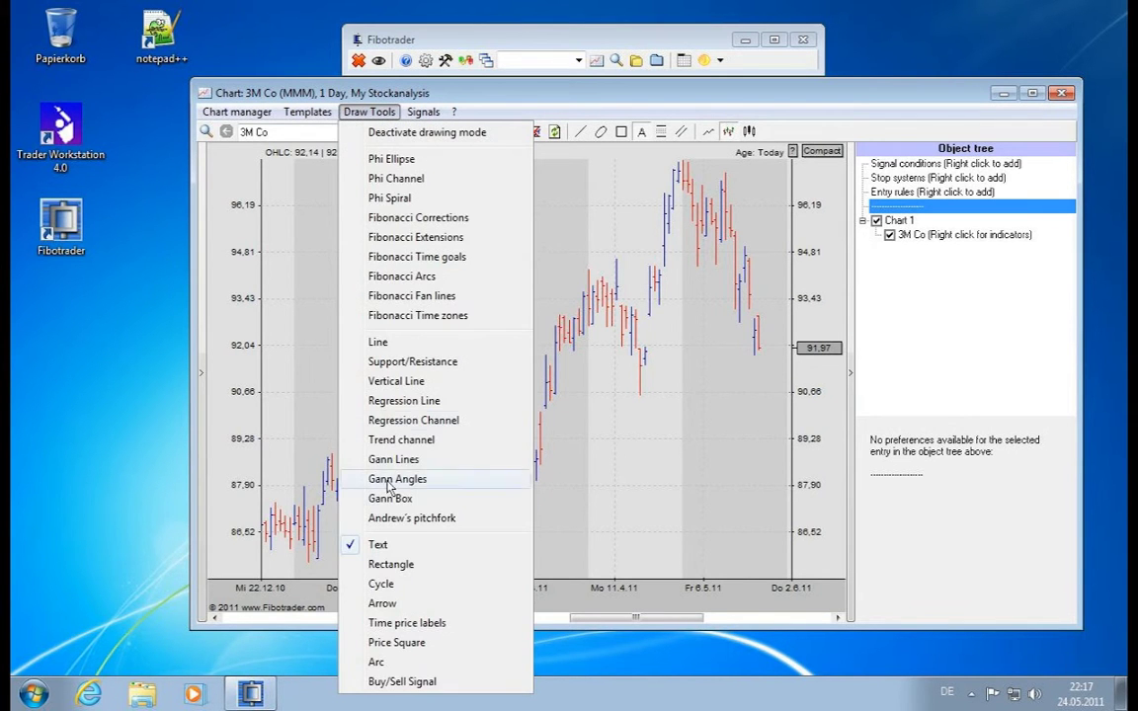
pyautogui.click(391, 565)
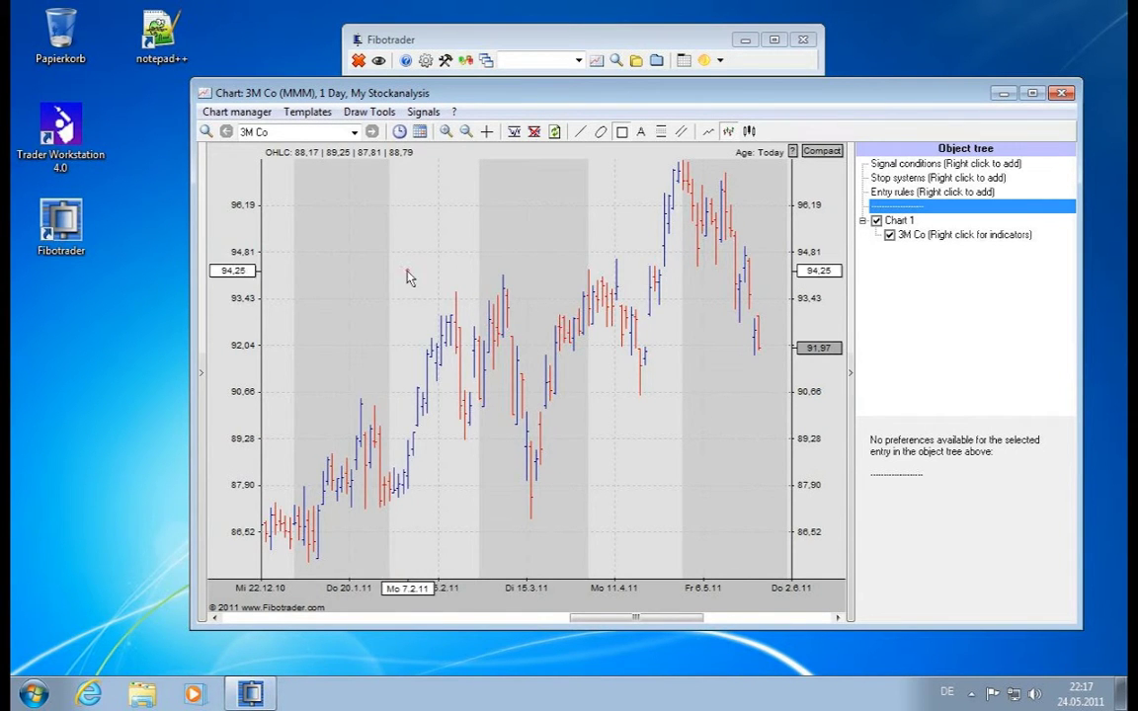
pyautogui.moveTo(408, 272)
pyautogui.mouseDown()
pyautogui.moveTo(499, 354)
pyautogui.moveTo(530, 361)
pyautogui.mouseUp()
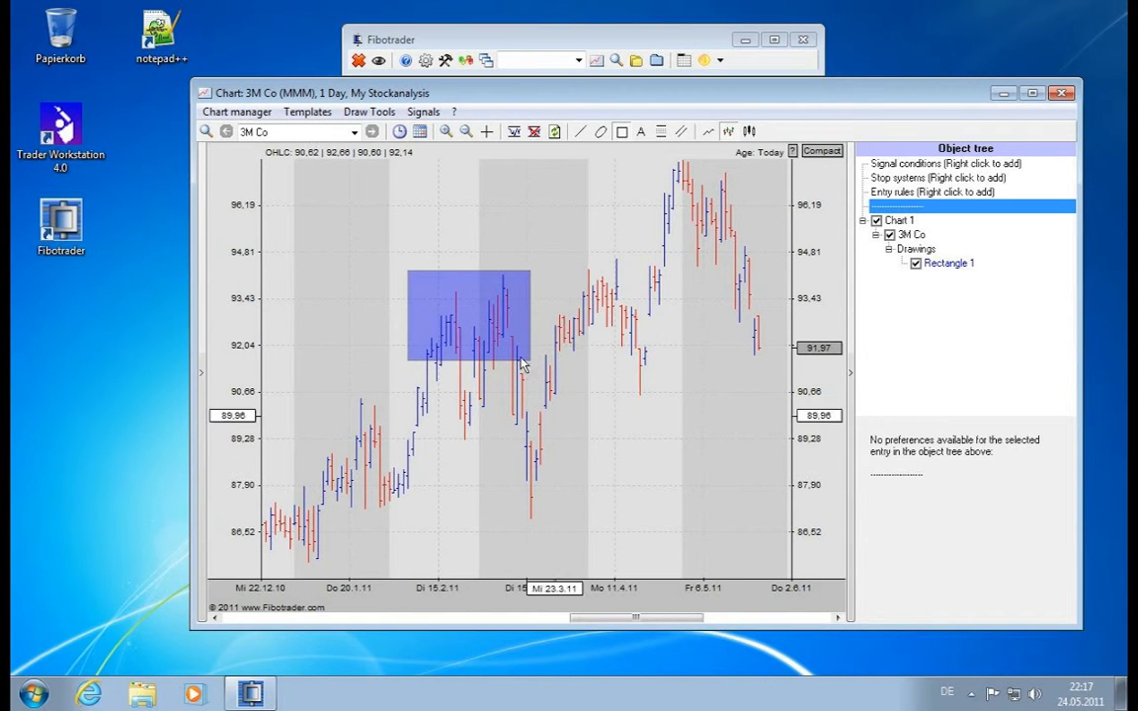
pyautogui.moveTo(471, 322); pyautogui.dragTo(538, 492)
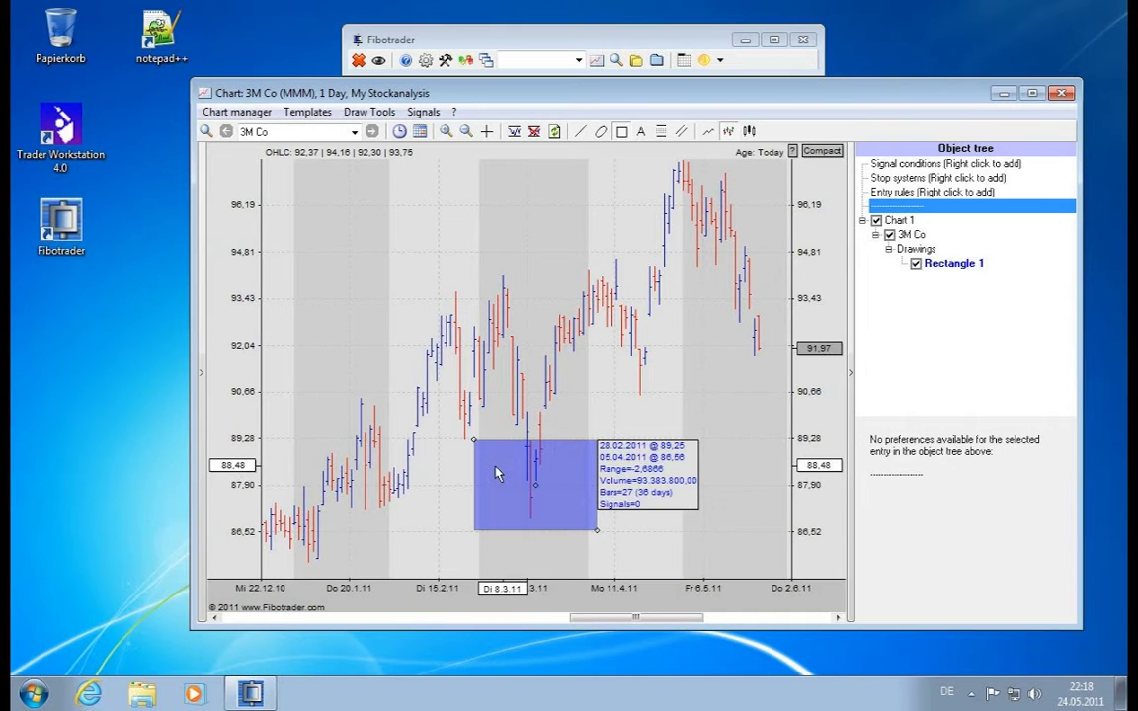
# - Delete the rectangle over the March low and try out the Cycle tool on the chart
pyautogui.click(545, 494)
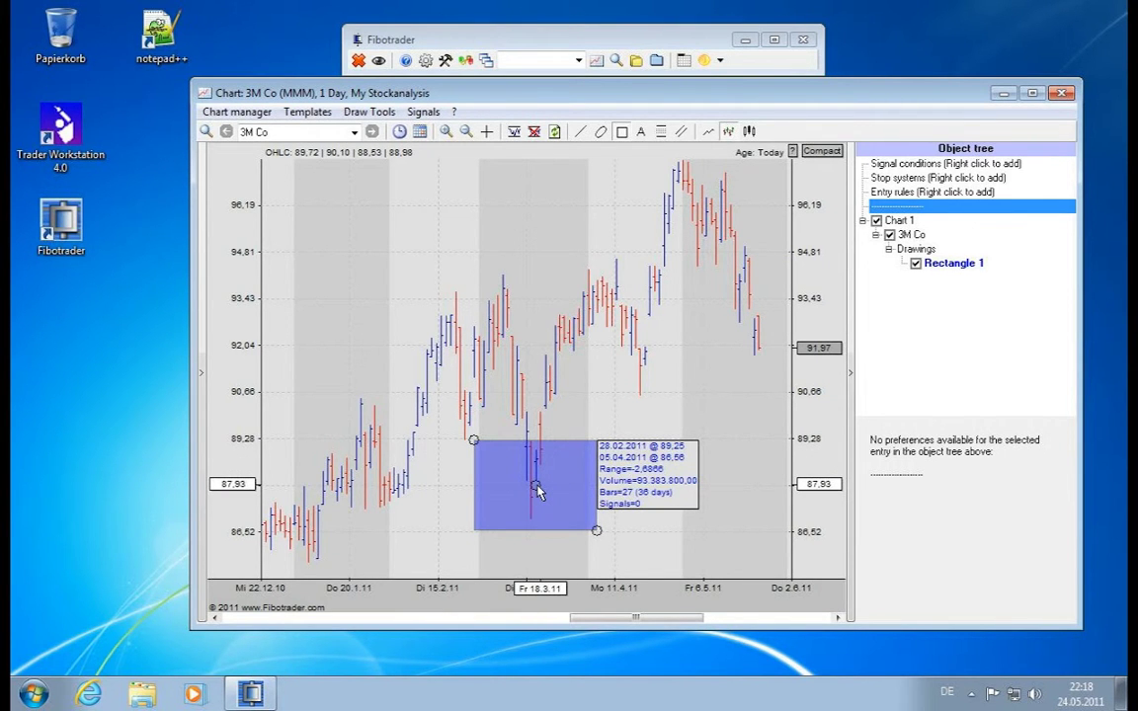
pyautogui.press('Delete')
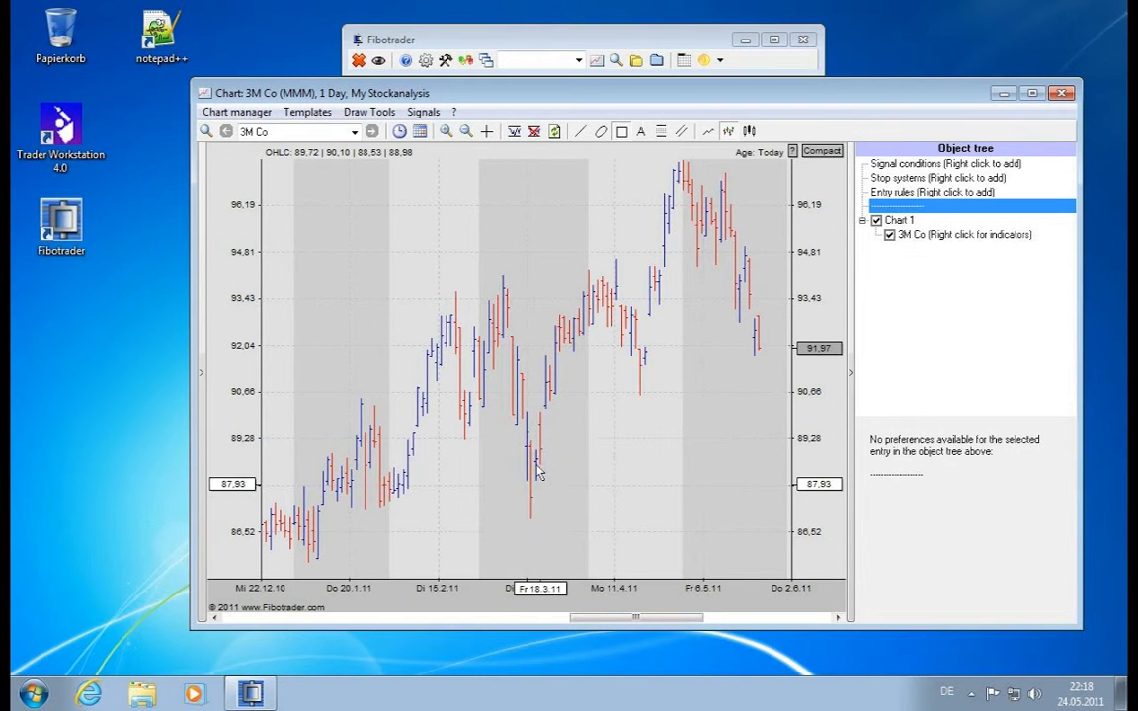
pyautogui.click(380, 112)
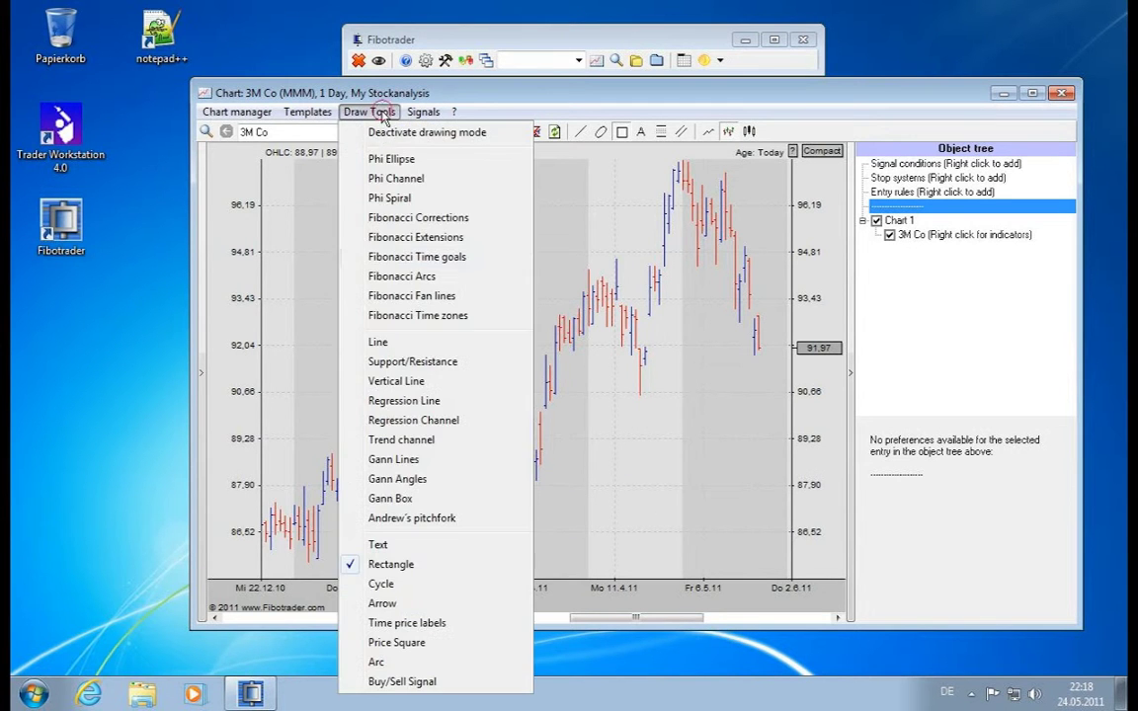
pyautogui.click(383, 584)
pyautogui.moveTo(317, 309)
pyautogui.mouseDown()
pyautogui.moveTo(355, 388)
pyautogui.moveTo(497, 474)
pyautogui.moveTo(418, 514)
pyautogui.moveTo(339, 397)
pyautogui.moveTo(473, 345)
pyautogui.moveTo(452, 432)
pyautogui.moveTo(426, 457)
pyautogui.moveTo(397, 405)
pyautogui.moveTo(332, 399)
pyautogui.moveTo(515, 415)
pyautogui.moveTo(432, 499)
pyautogui.moveTo(441, 436)
pyautogui.moveTo(352, 102)
pyautogui.mouseUp()
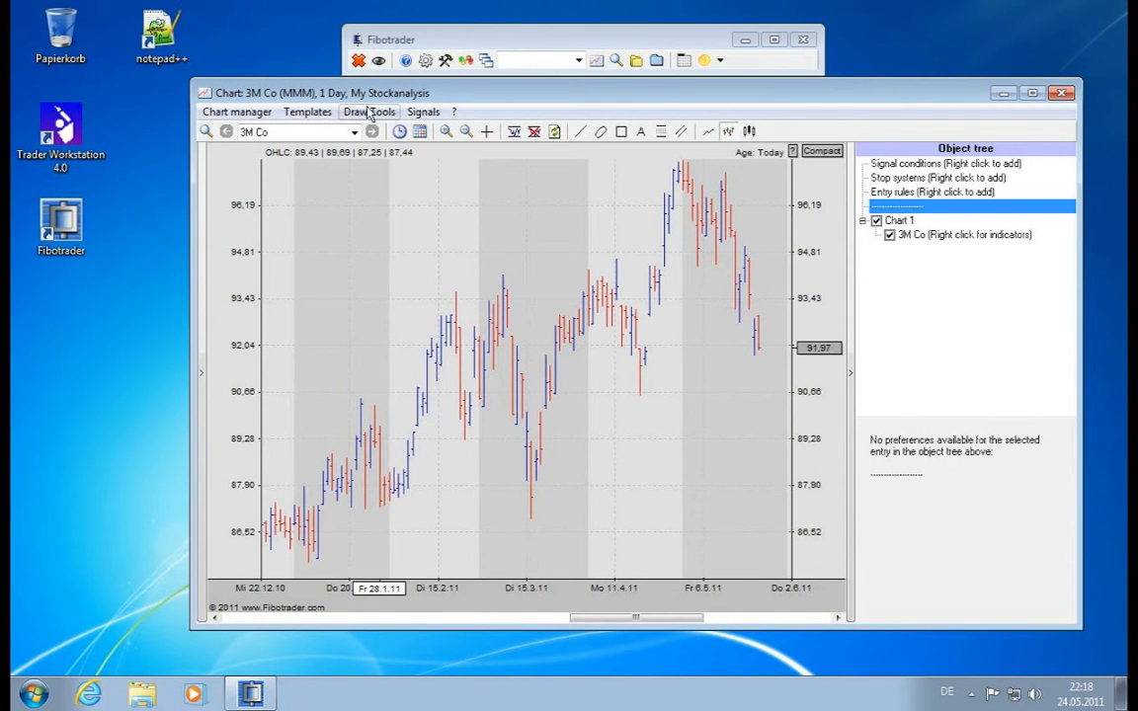
# - Draw a long arrow pointing at the March low and a shorter arrow pointing at the mid-April low
pyautogui.click(369, 113)
pyautogui.click(386, 603)
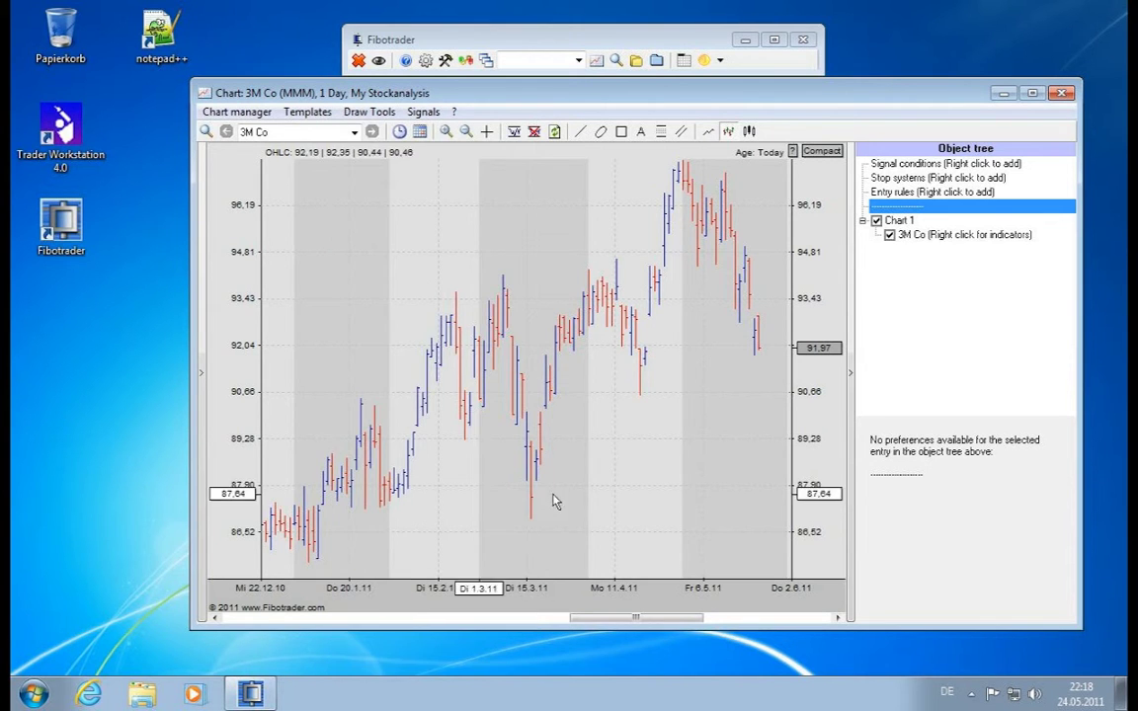
pyautogui.moveTo(659, 527); pyautogui.dragTo(531, 514)
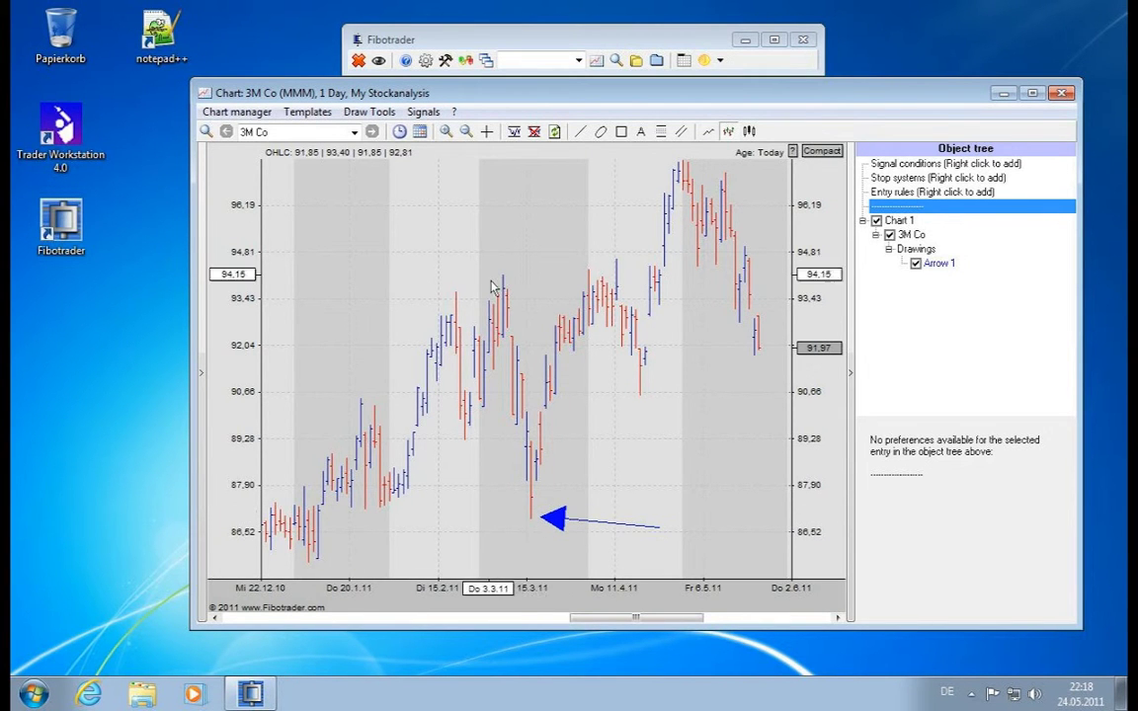
pyautogui.moveTo(692, 422); pyautogui.dragTo(649, 400)
# - Delete both arrows, the one at the March low and the one at the April low
pyautogui.click(602, 526)
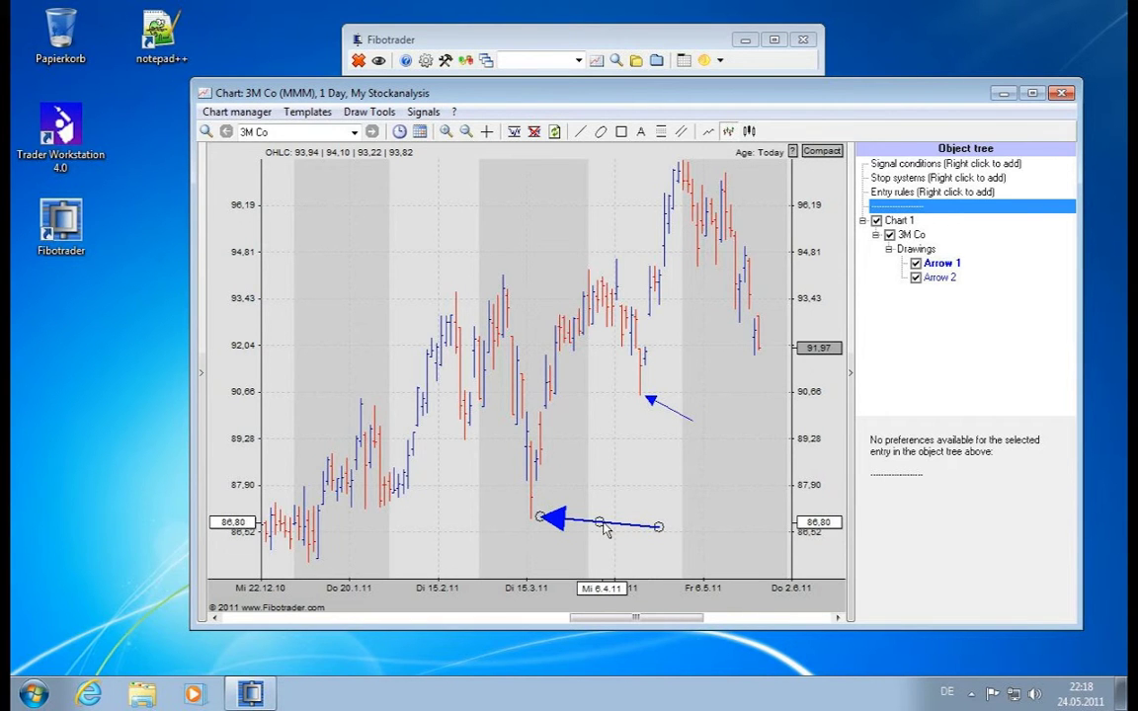
pyautogui.press('Delete')
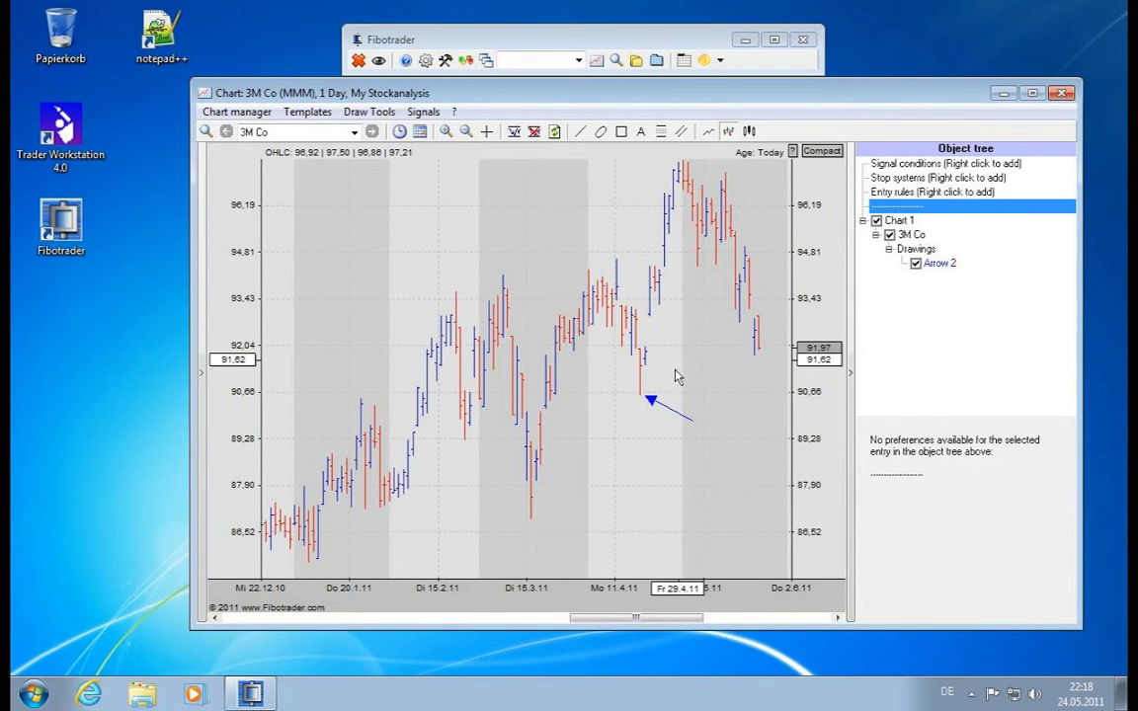
pyautogui.click(677, 414)
pyautogui.press('Delete')
# - Add time price labels at the lows of 24.02.2011, 16.03.2011 and 18.04.2011, with the March label anchored at 86.93
pyautogui.click(371, 112)
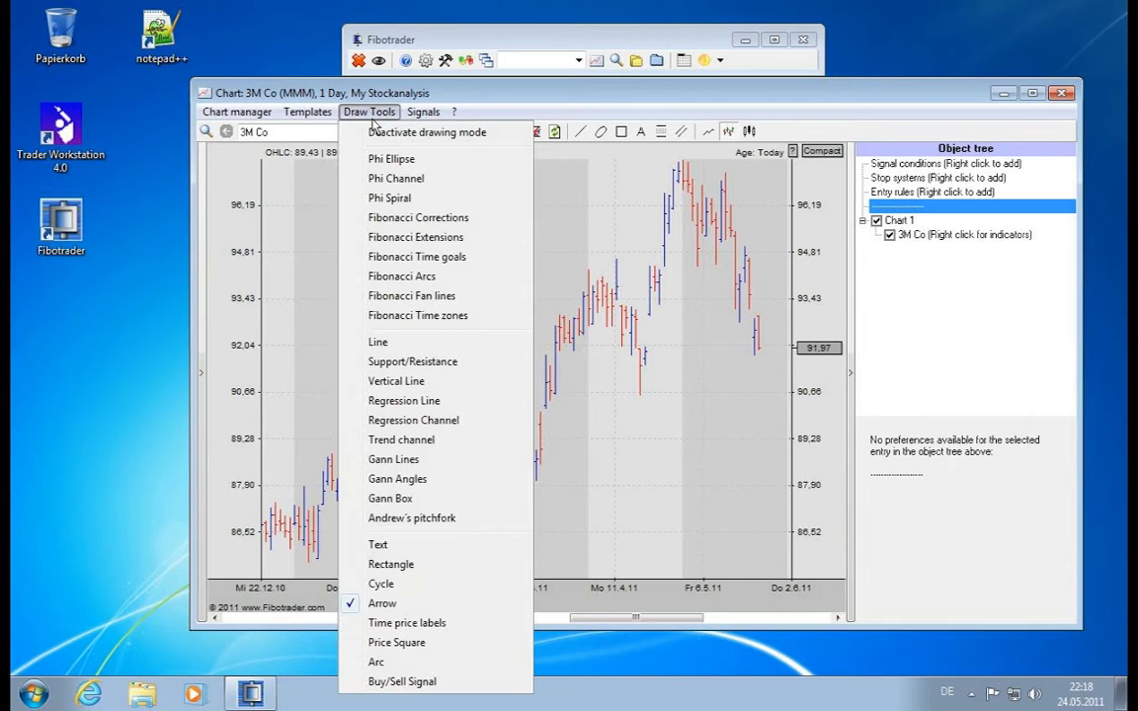
pyautogui.click(383, 624)
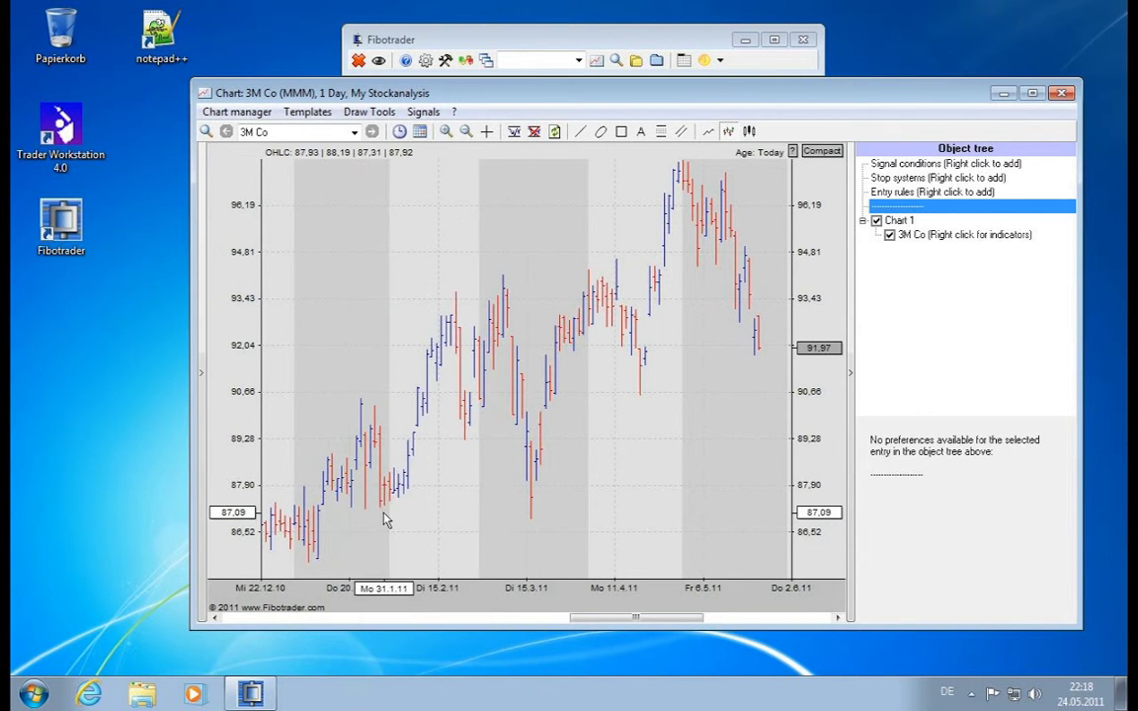
pyautogui.moveTo(445, 548)
pyautogui.mouseDown()
pyautogui.moveTo(461, 460)
pyautogui.moveTo(480, 549)
pyautogui.moveTo(427, 464)
pyautogui.moveTo(410, 459)
pyautogui.moveTo(473, 449)
pyautogui.moveTo(472, 538)
pyautogui.moveTo(469, 449)
pyautogui.moveTo(451, 458)
pyautogui.moveTo(468, 456)
pyautogui.mouseUp()
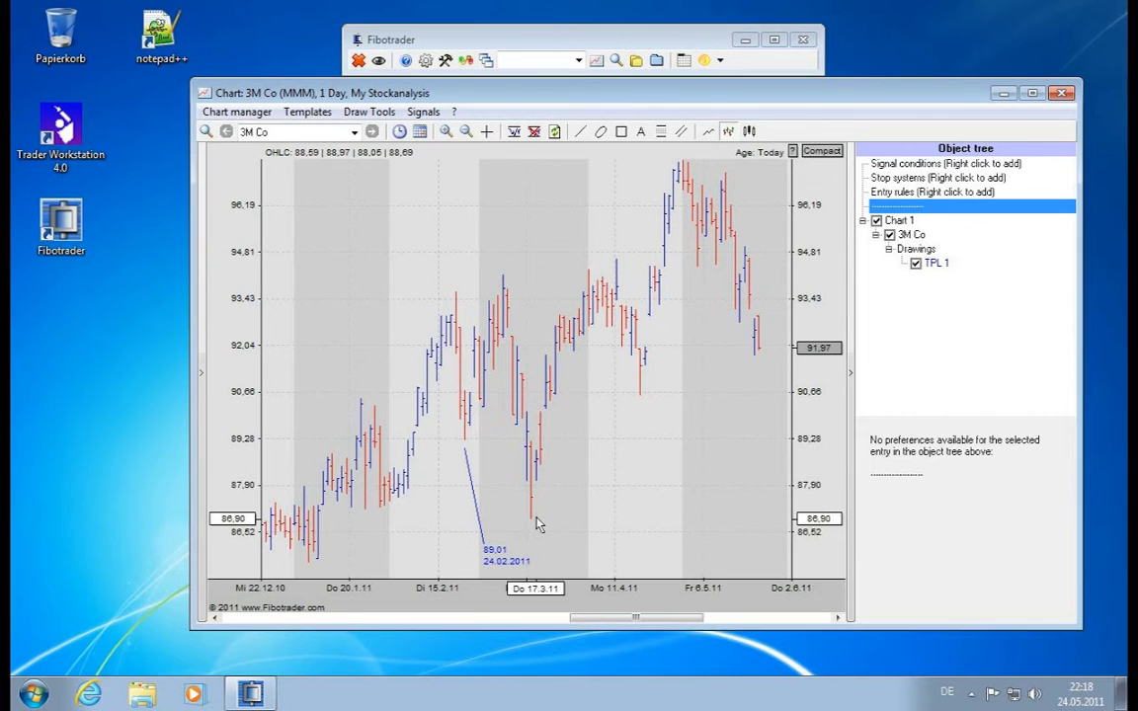
pyautogui.moveTo(535, 521)
pyautogui.mouseDown()
pyautogui.moveTo(601, 553)
pyautogui.moveTo(592, 533)
pyautogui.moveTo(618, 528)
pyautogui.mouseUp()
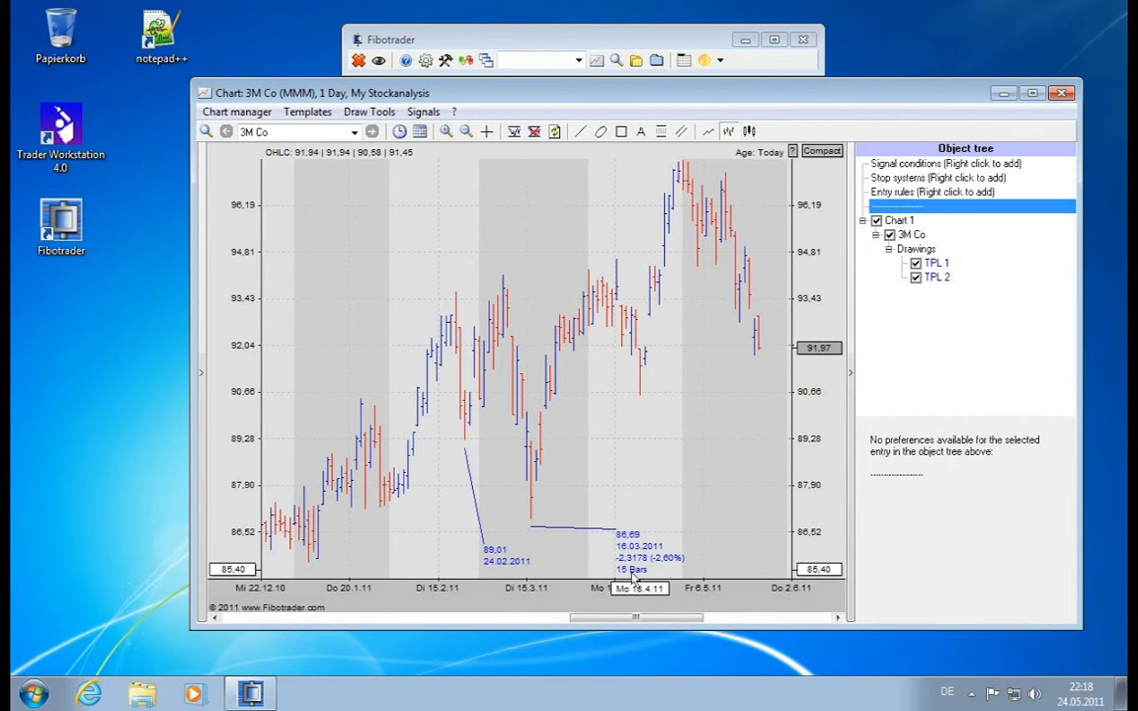
pyautogui.moveTo(530, 527)
pyautogui.mouseDown()
pyautogui.moveTo(450, 520)
pyautogui.moveTo(584, 529)
pyautogui.moveTo(499, 532)
pyautogui.moveTo(533, 526)
pyautogui.mouseUp()
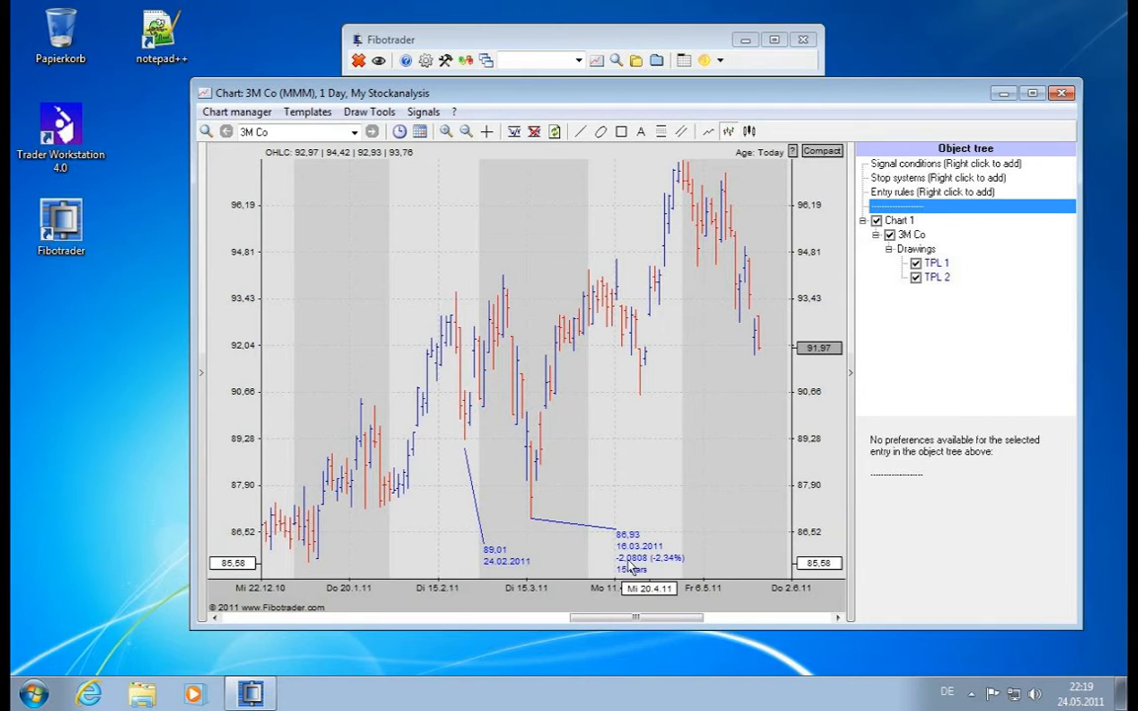
pyautogui.moveTo(640, 395); pyautogui.dragTo(687, 445)
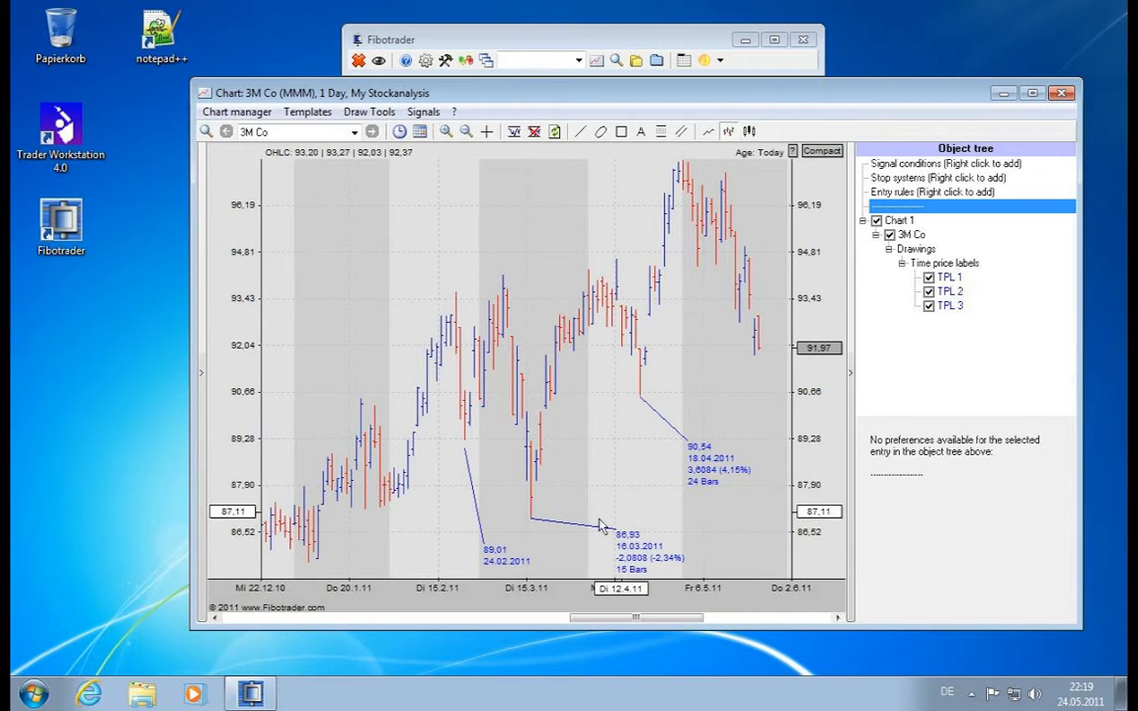
# - Move the April label's anchor toward the March low and back to 90.62 on 18.04.2011, and delete the April and February labels
pyautogui.moveTo(640, 396); pyautogui.dragTo(598, 472)
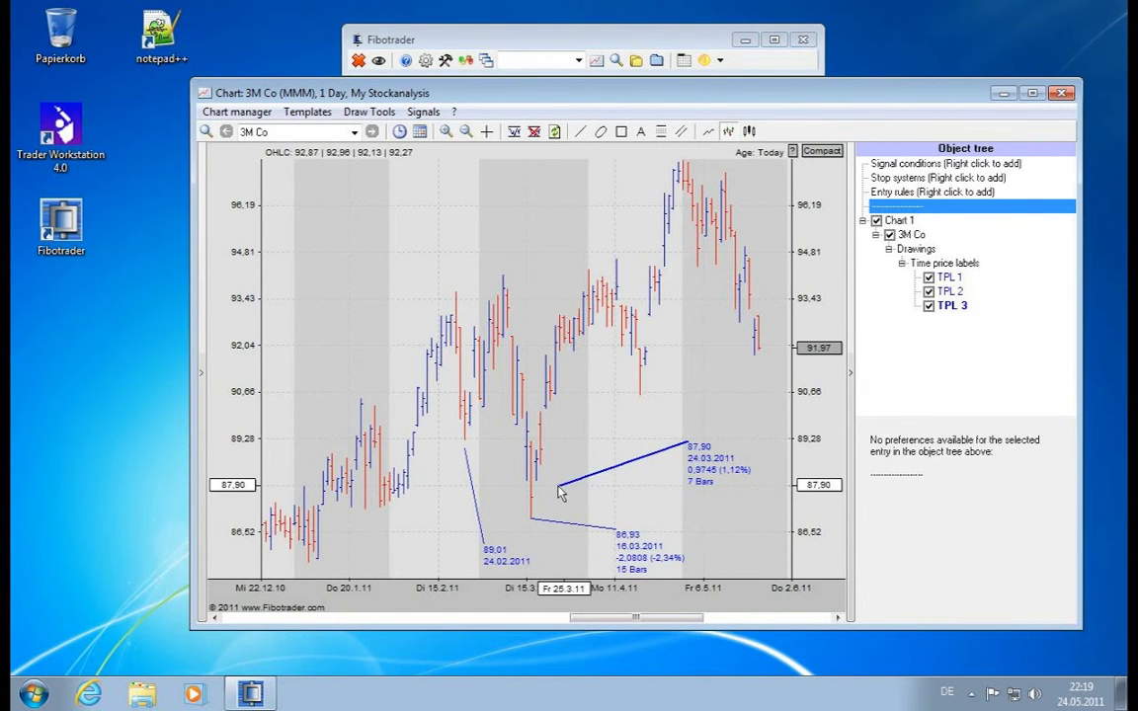
pyautogui.moveTo(538, 493); pyautogui.dragTo(642, 403)
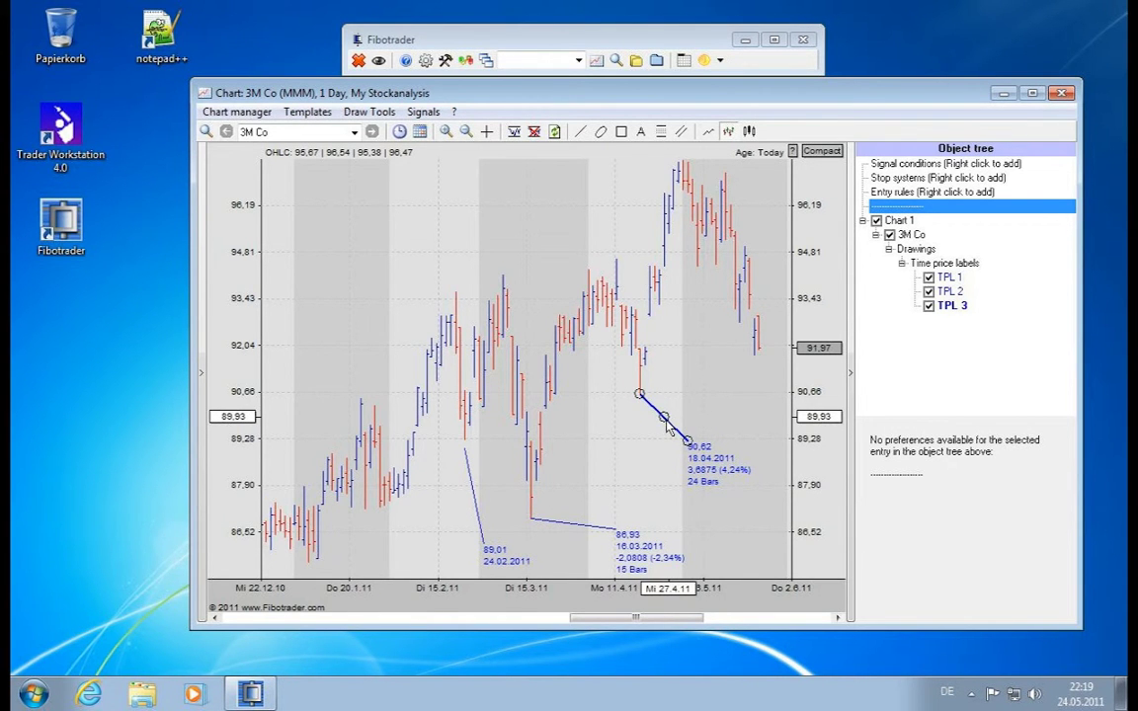
pyautogui.press('Delete')
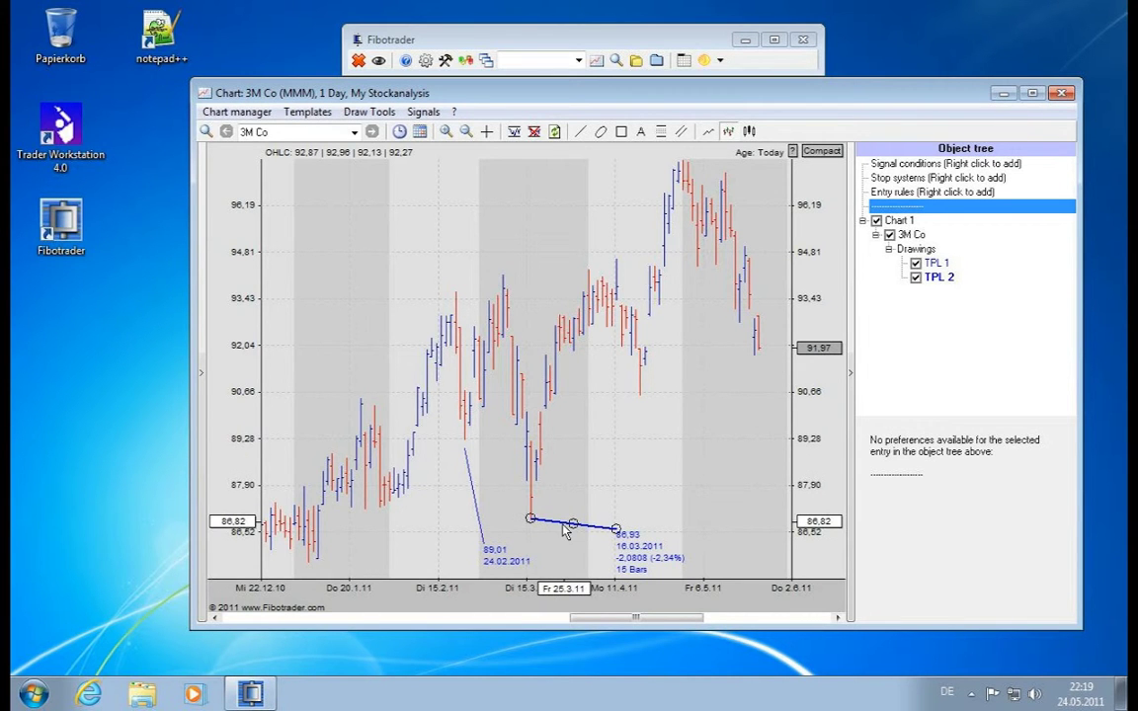
pyautogui.press('Delete')
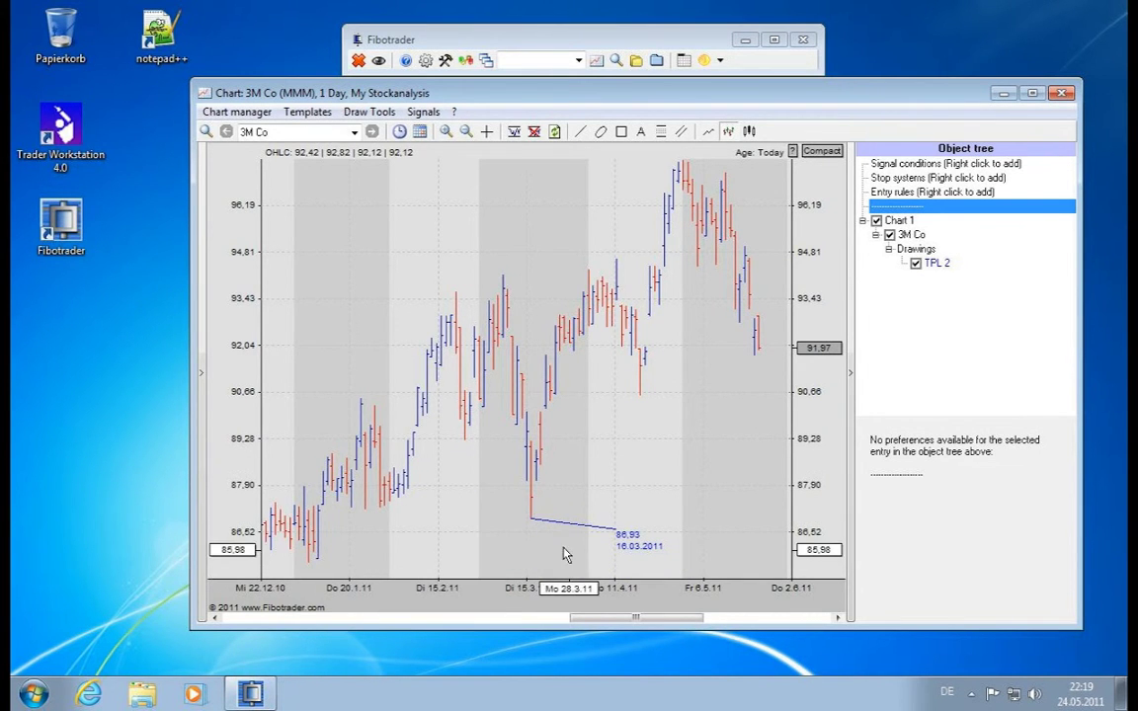
# - Move the remaining March label's anchor to 87.55 on 16.03.2011 and delete the label
pyautogui.moveTo(453, 430); pyautogui.dragTo(578, 503)
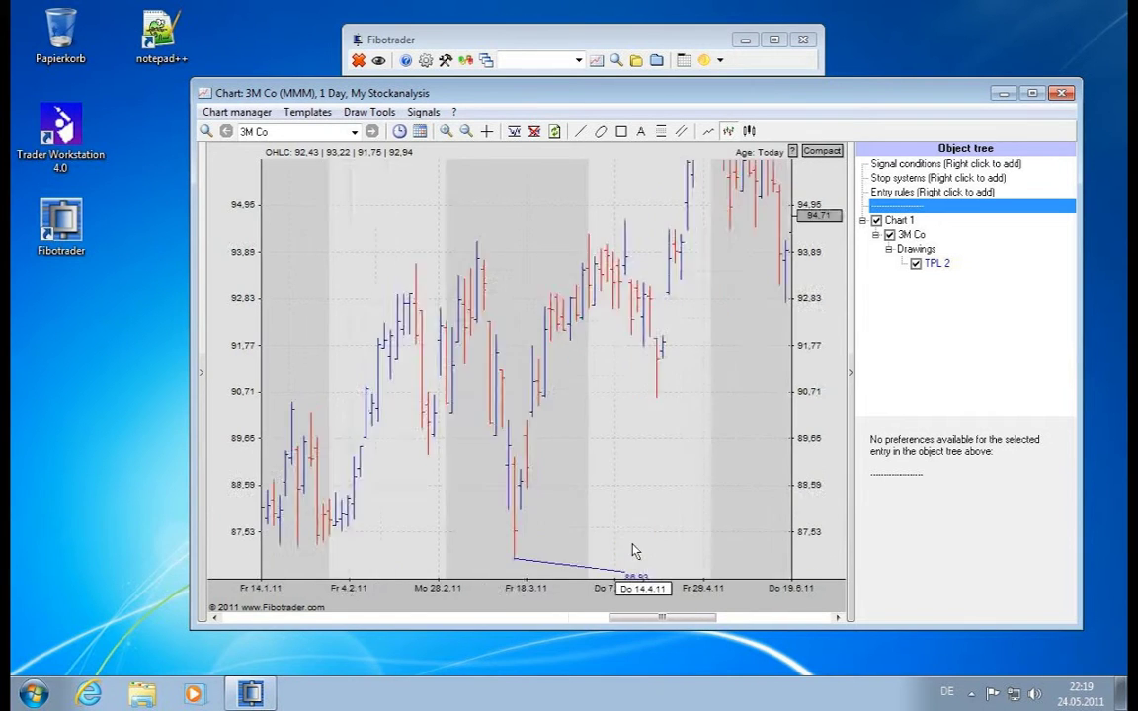
pyautogui.moveTo(363, 533); pyautogui.dragTo(365, 441)
pyautogui.scroll(-3, 604, 477)
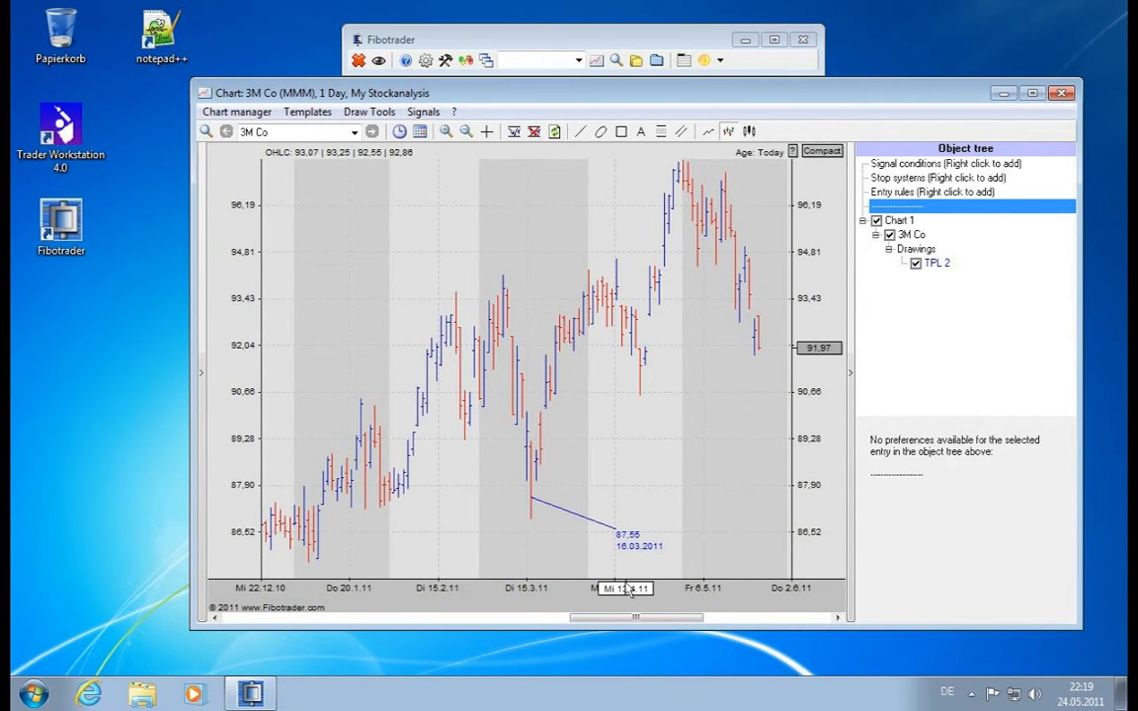
pyautogui.click(529, 498)
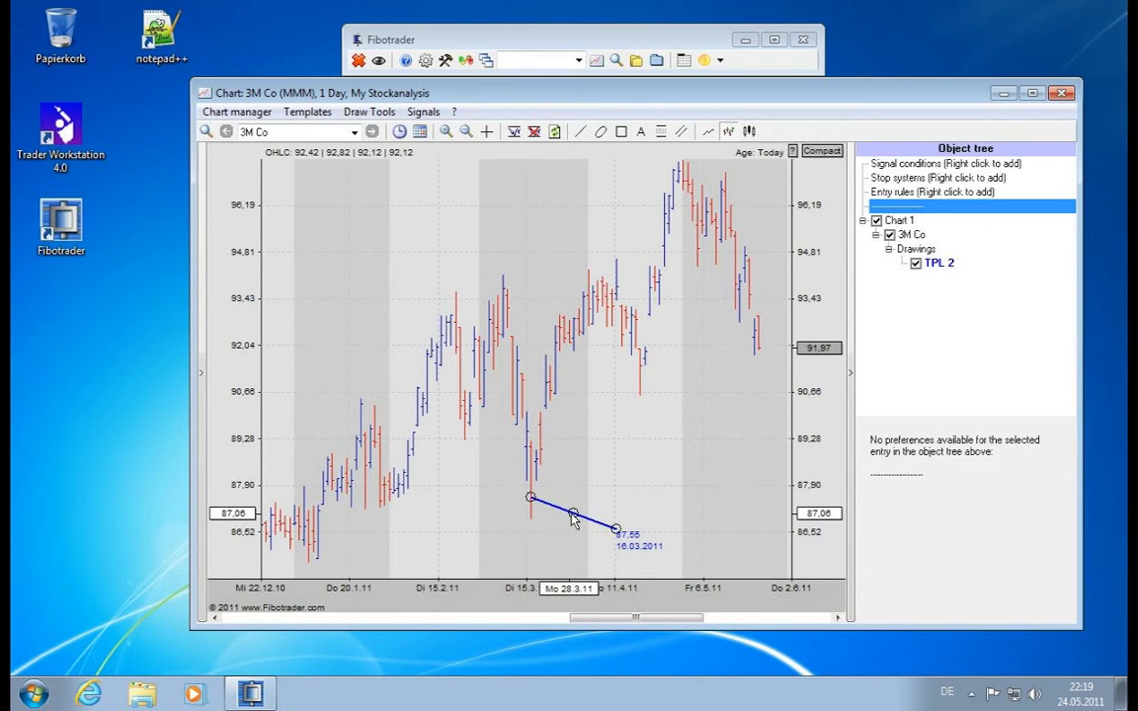
pyautogui.press('Delete')
# - Draw a price square with a falling line above the January bars and shift it up and toward earlier dates
pyautogui.click(373, 112)
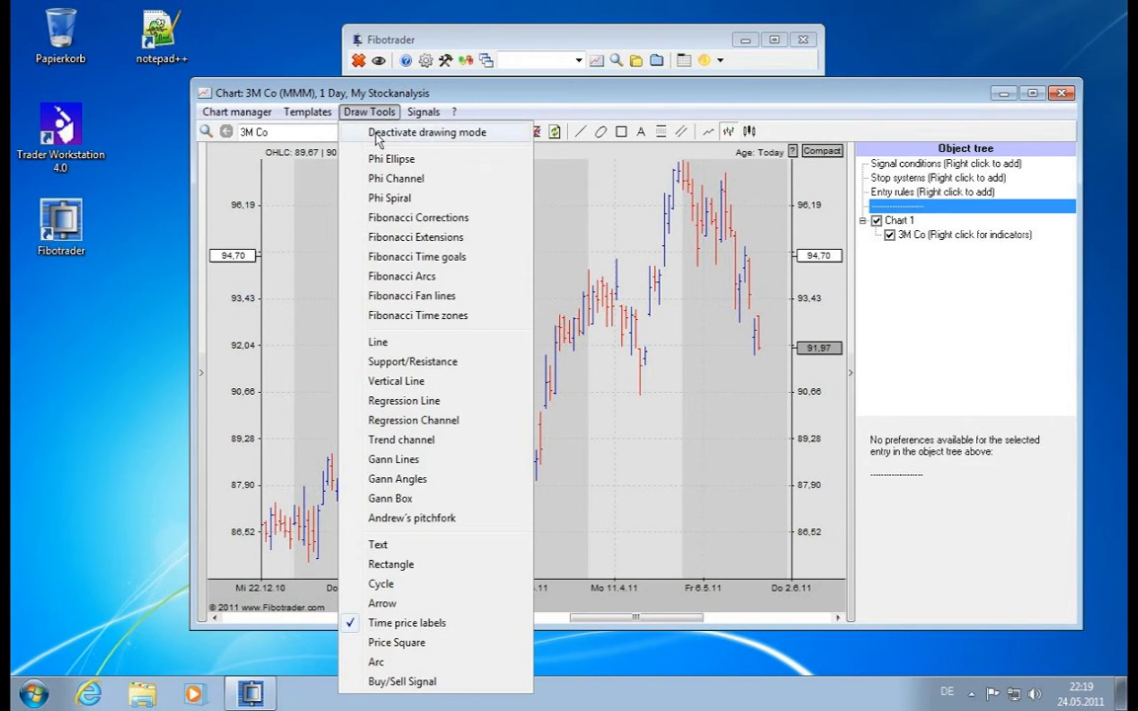
pyautogui.click(397, 643)
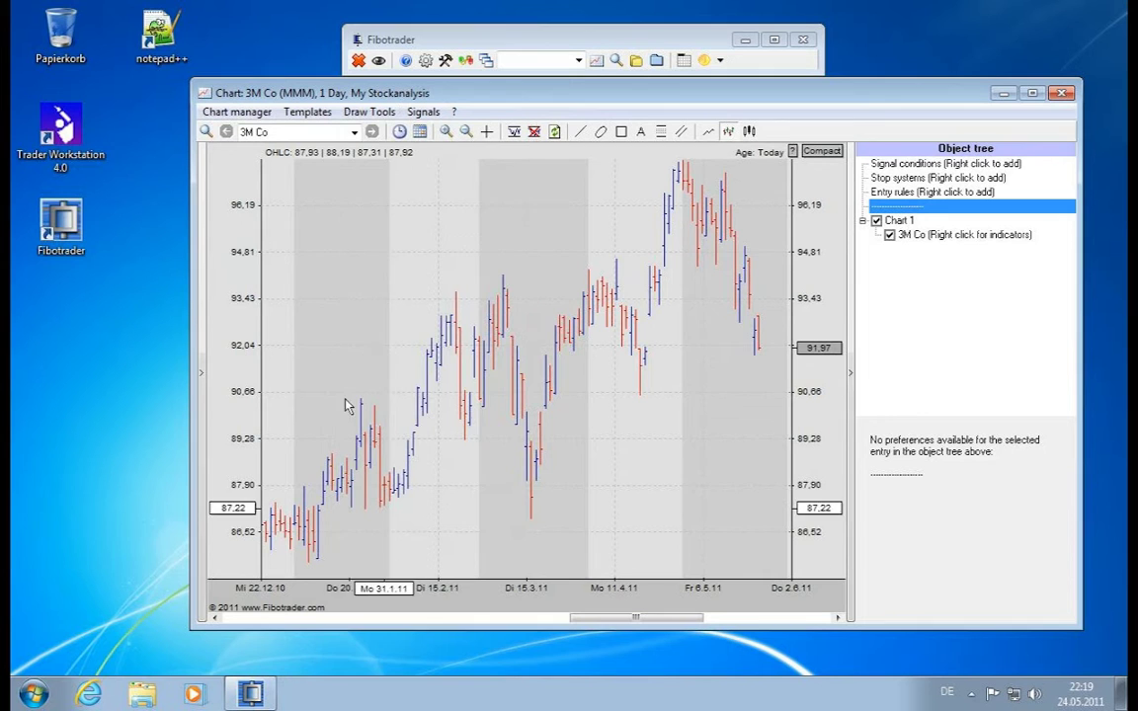
pyautogui.click(342, 252)
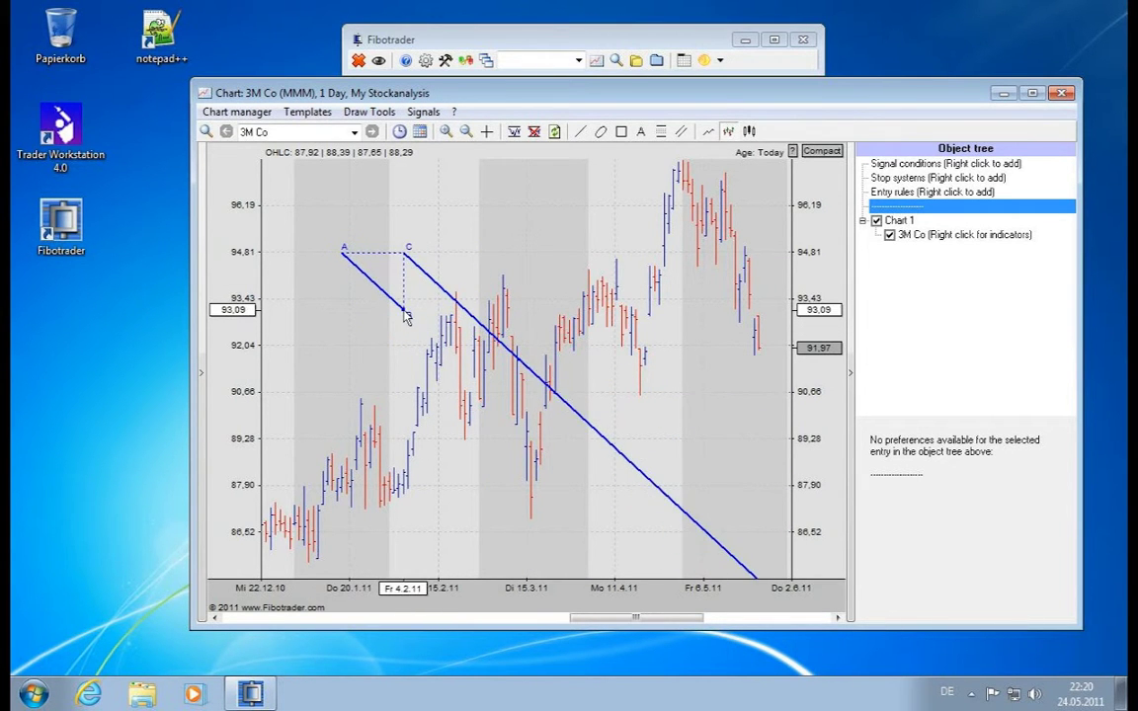
pyautogui.click(405, 313)
pyautogui.moveTo(367, 292); pyautogui.dragTo(341, 252)
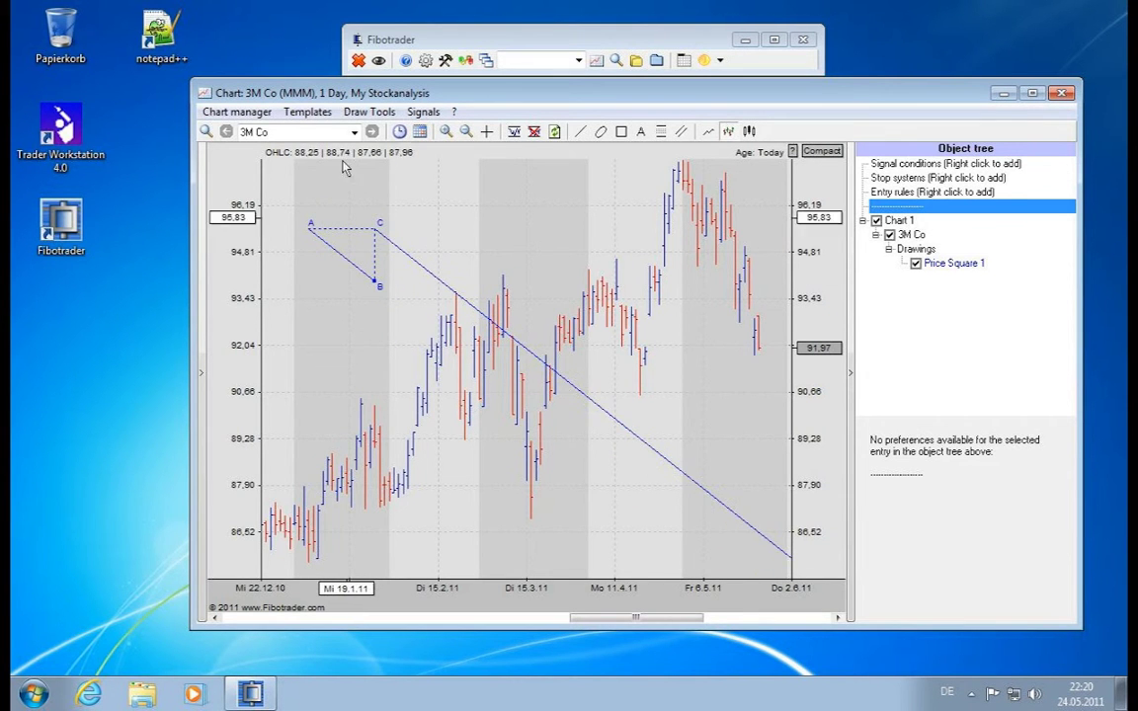
# - Delete the price square and draw arcs around the March low, the March high, the April high and the April low
pyautogui.click(376, 265)
pyautogui.press('Delete')
pyautogui.click(371, 112)
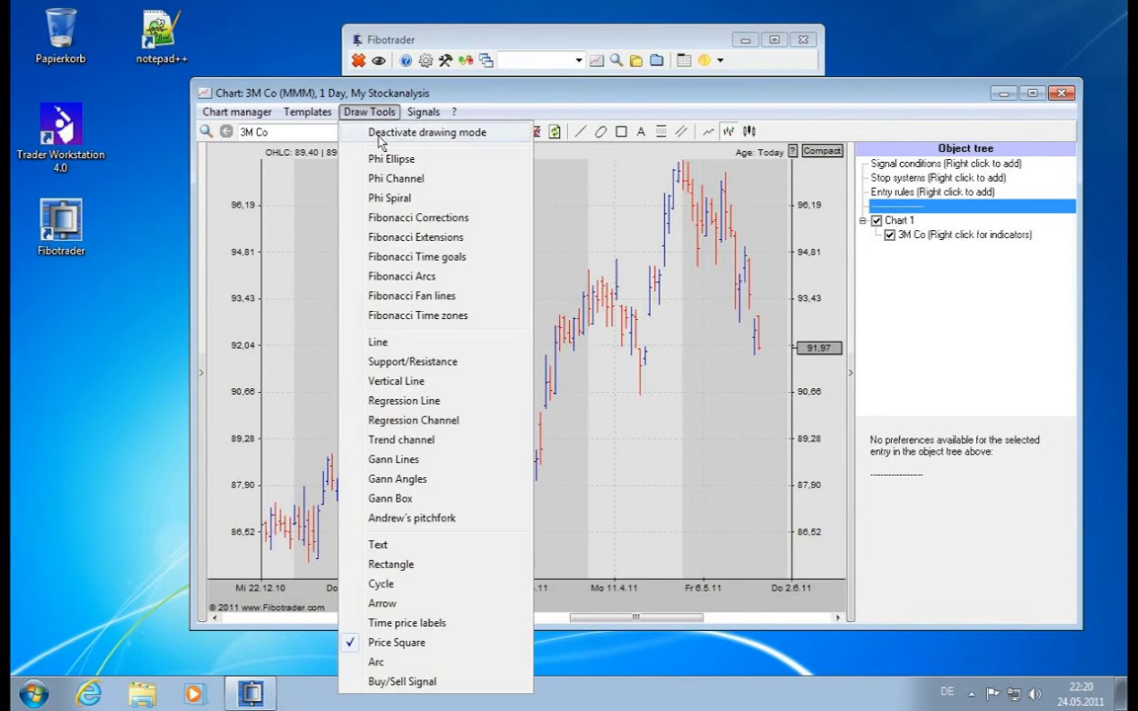
pyautogui.click(376, 662)
pyautogui.moveTo(502, 484)
pyautogui.mouseDown()
pyautogui.moveTo(542, 538)
pyautogui.moveTo(577, 505)
pyautogui.mouseUp()
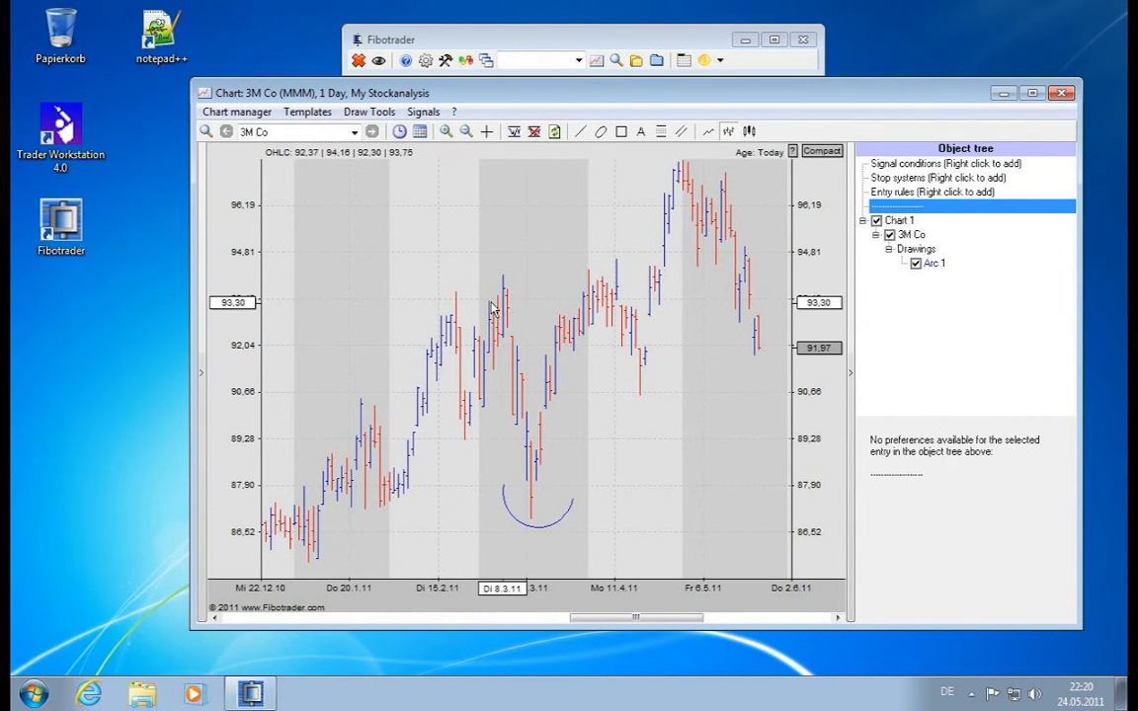
pyautogui.moveTo(477, 296); pyautogui.dragTo(530, 306)
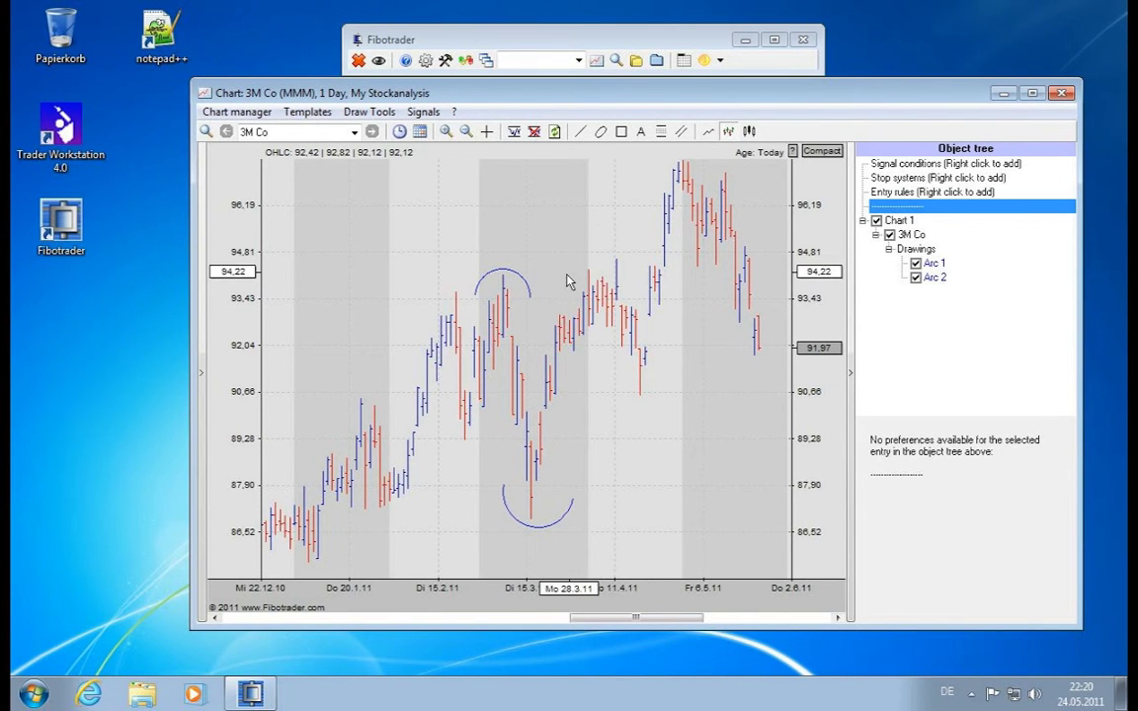
pyautogui.moveTo(567, 275); pyautogui.dragTo(637, 277)
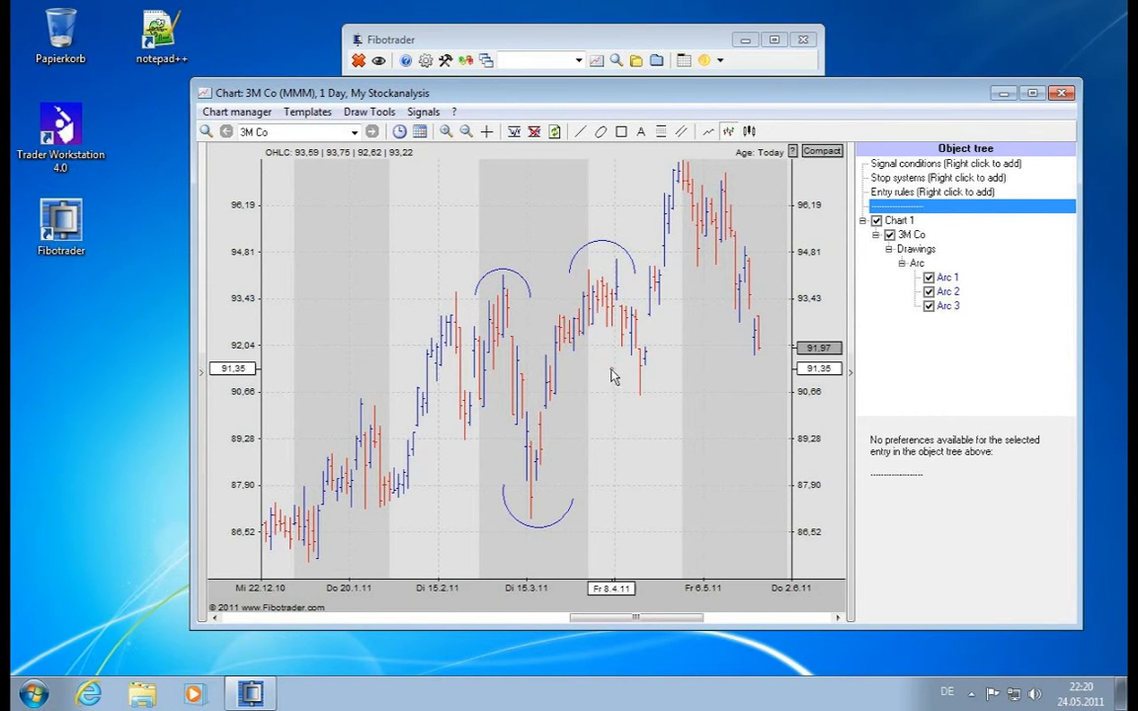
pyautogui.moveTo(610, 369); pyautogui.dragTo(637, 384)
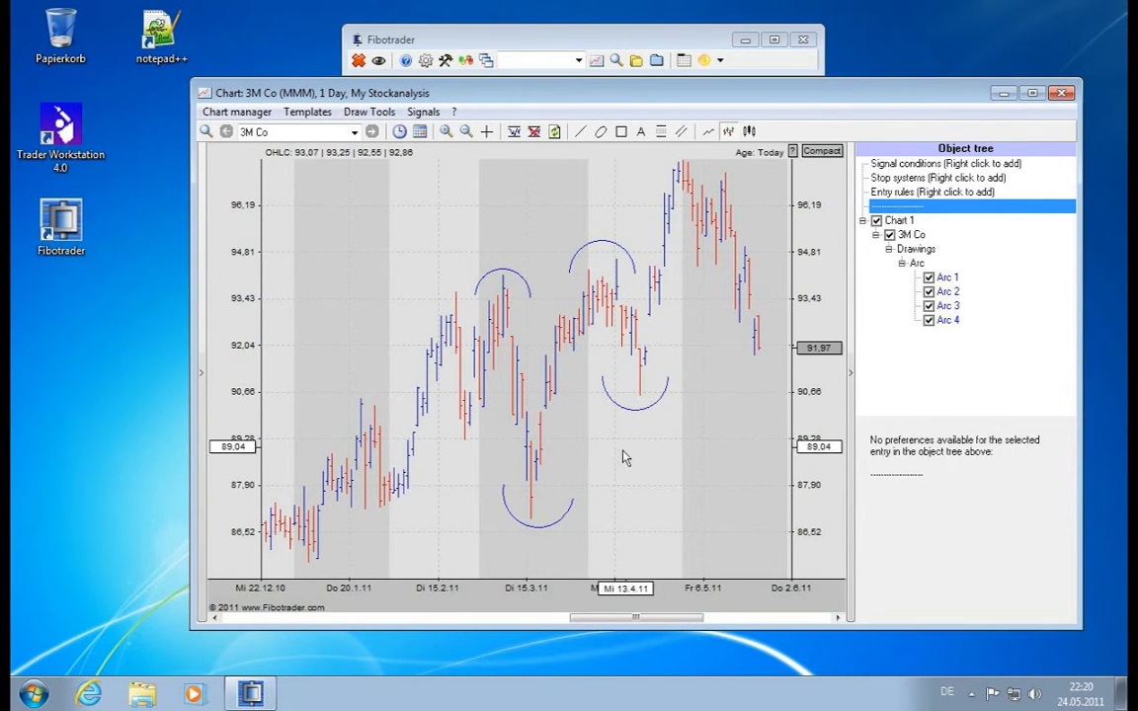
# - Delete all four arcs from the chart
pyautogui.click(512, 304)
pyautogui.press('Delete')
pyautogui.click(585, 252)
pyautogui.press('Delete')
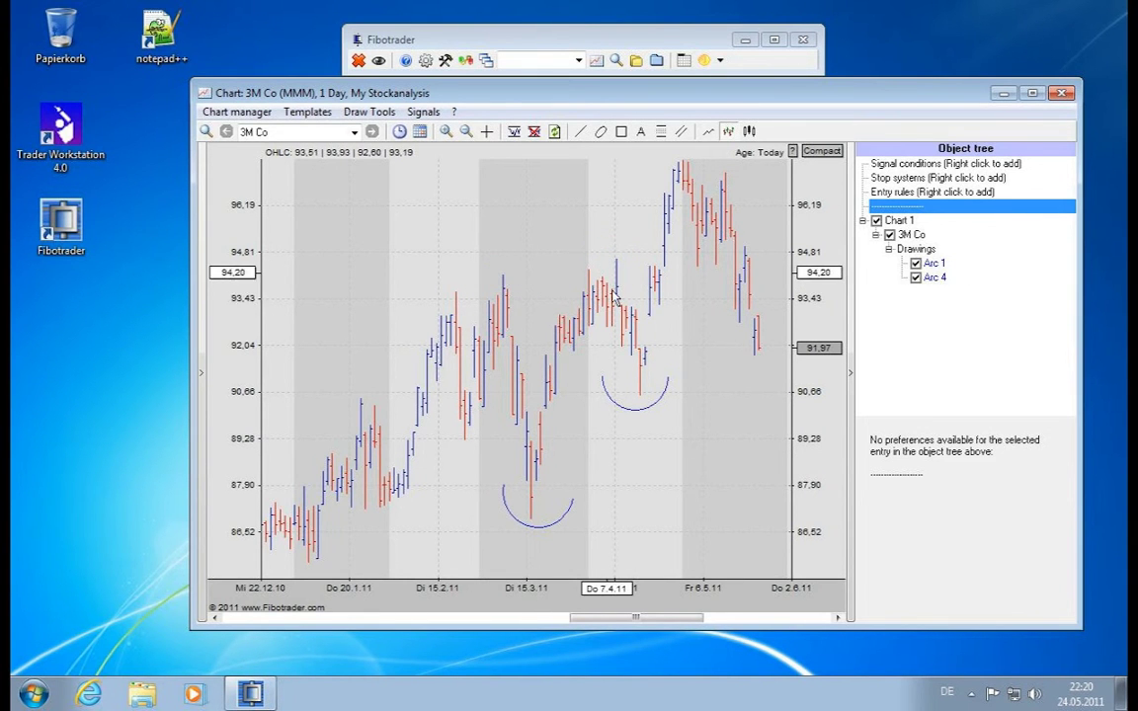
pyautogui.click(637, 391)
pyautogui.press('Delete')
pyautogui.click(553, 519)
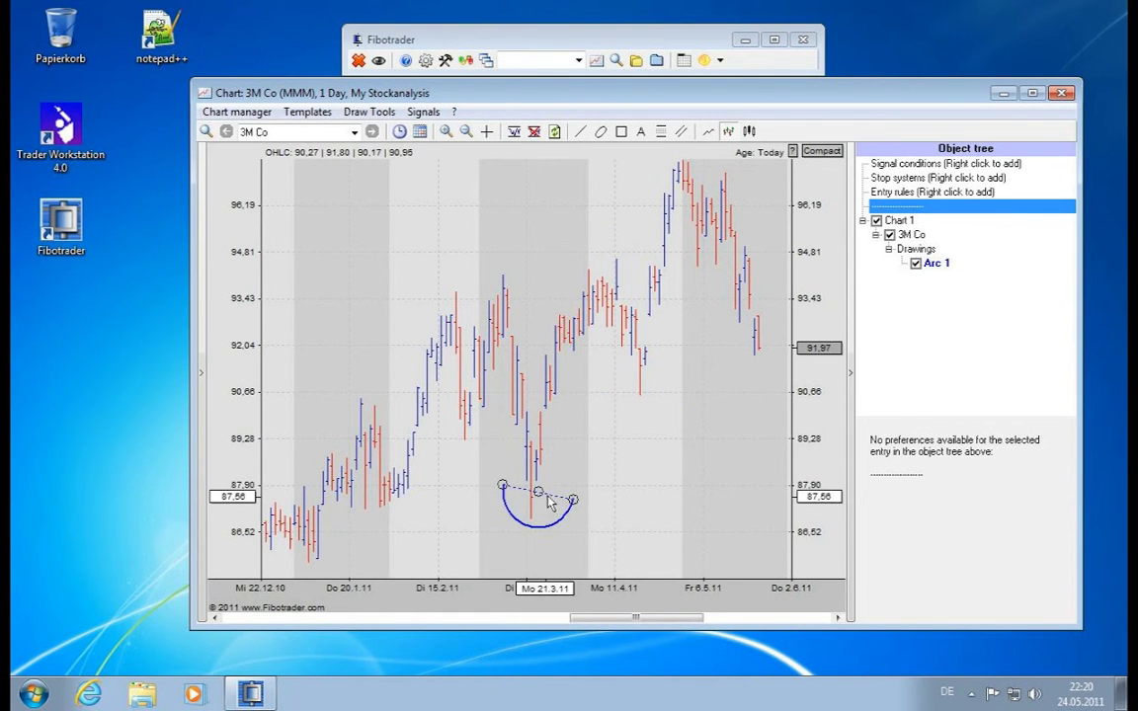
pyautogui.press('Delete')
# - Place a buy signal just below the March low
pyautogui.click(376, 113)
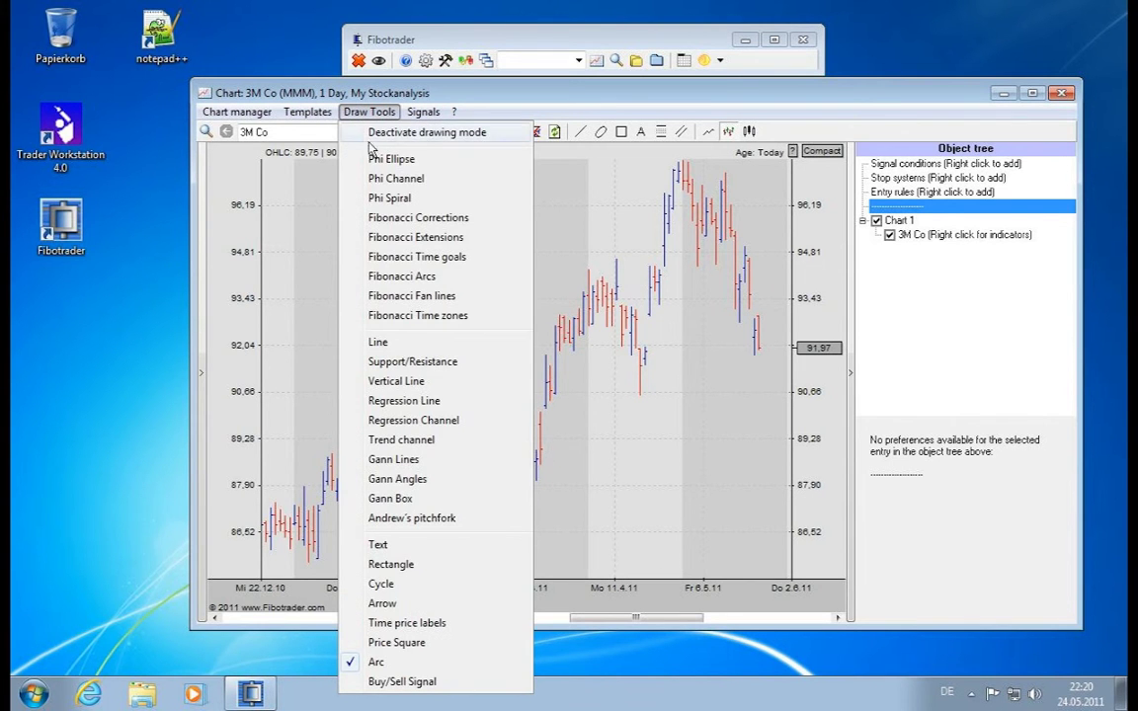
pyautogui.click(423, 682)
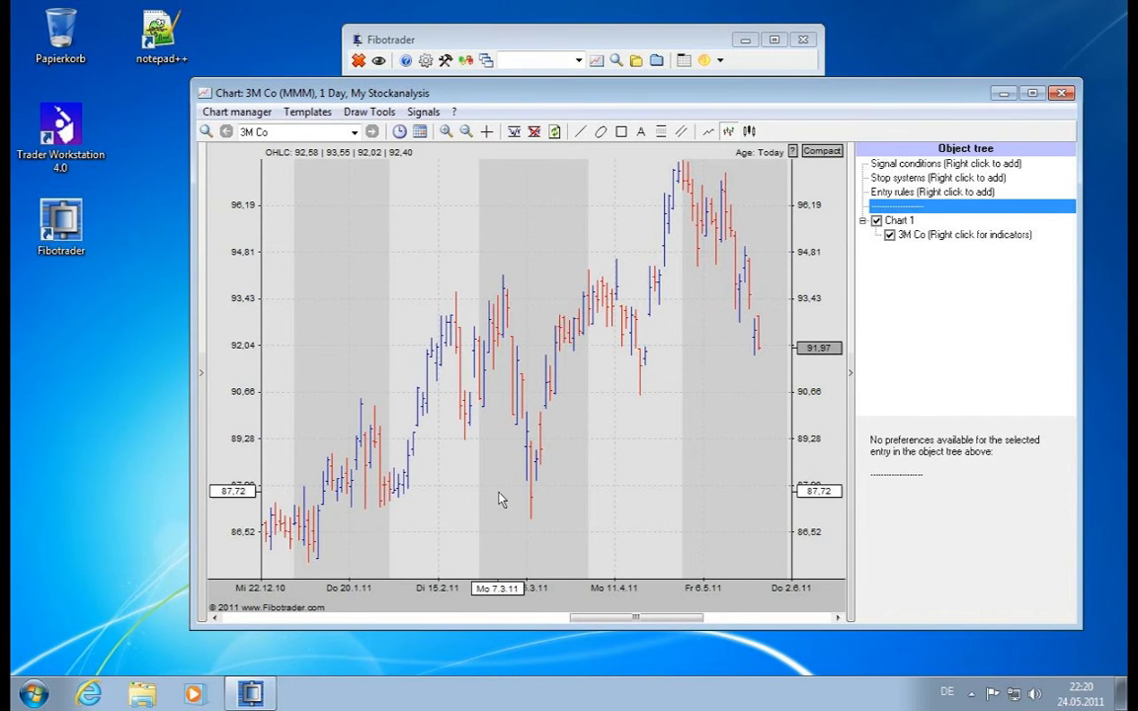
pyautogui.click(530, 537)
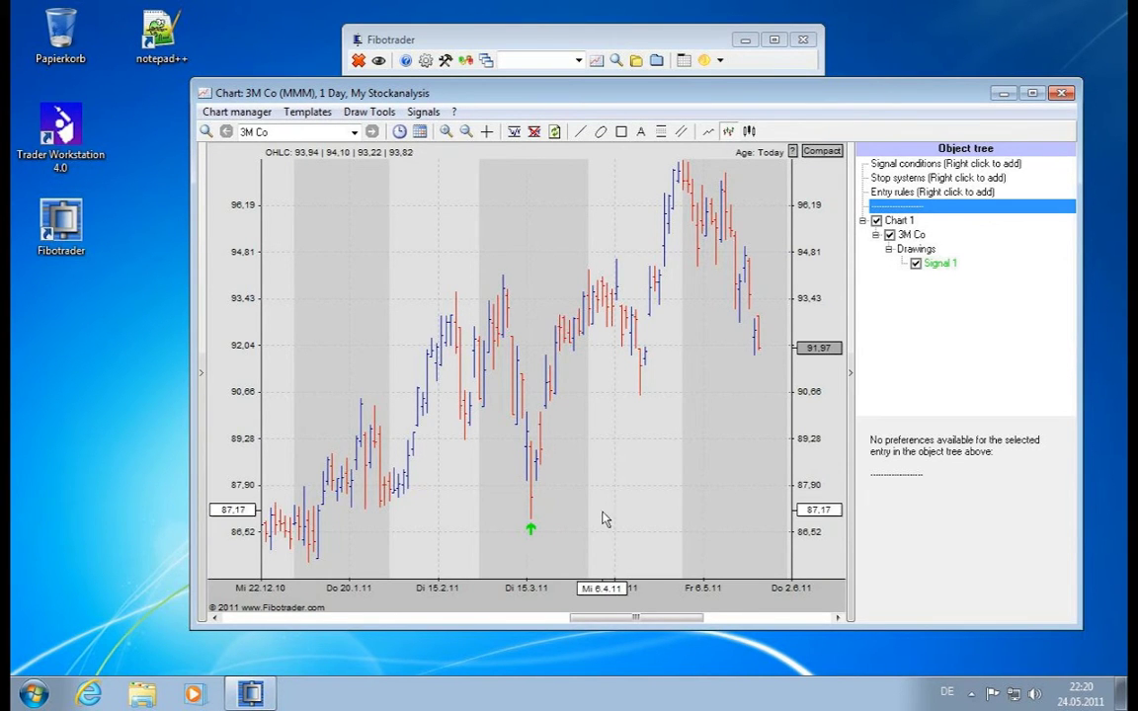
# - Enable the buy and sell signal options for the green buy arrow and move it below the 24 February low
pyautogui.click(934, 264)
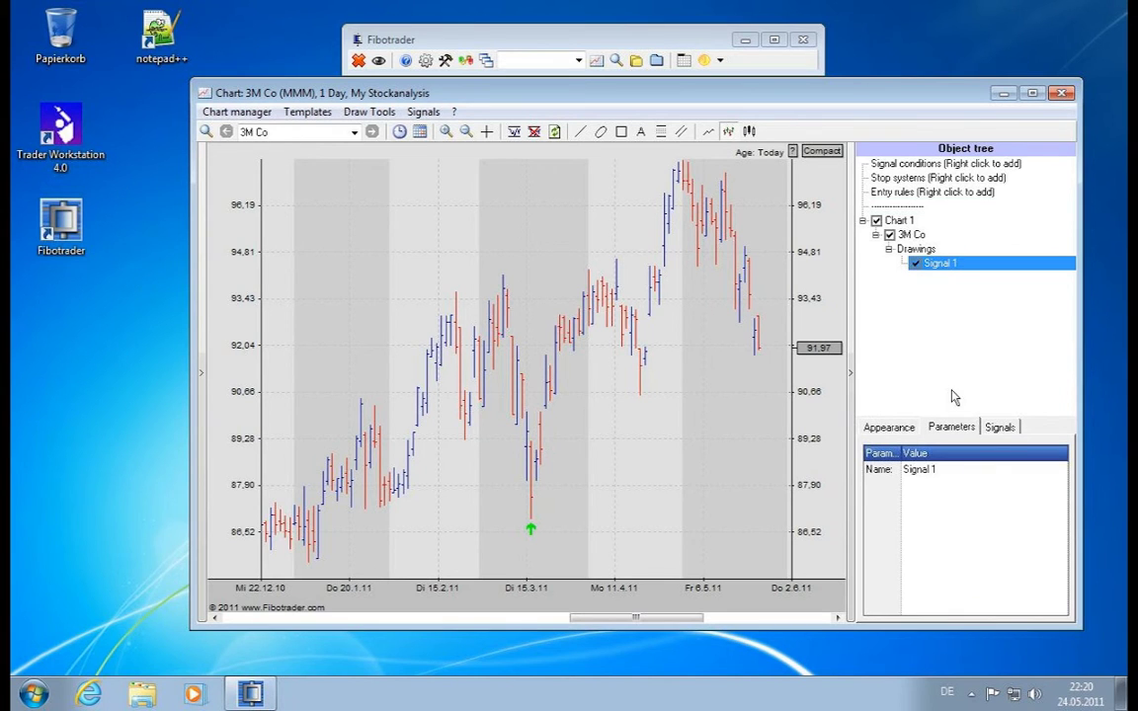
pyautogui.click(998, 426)
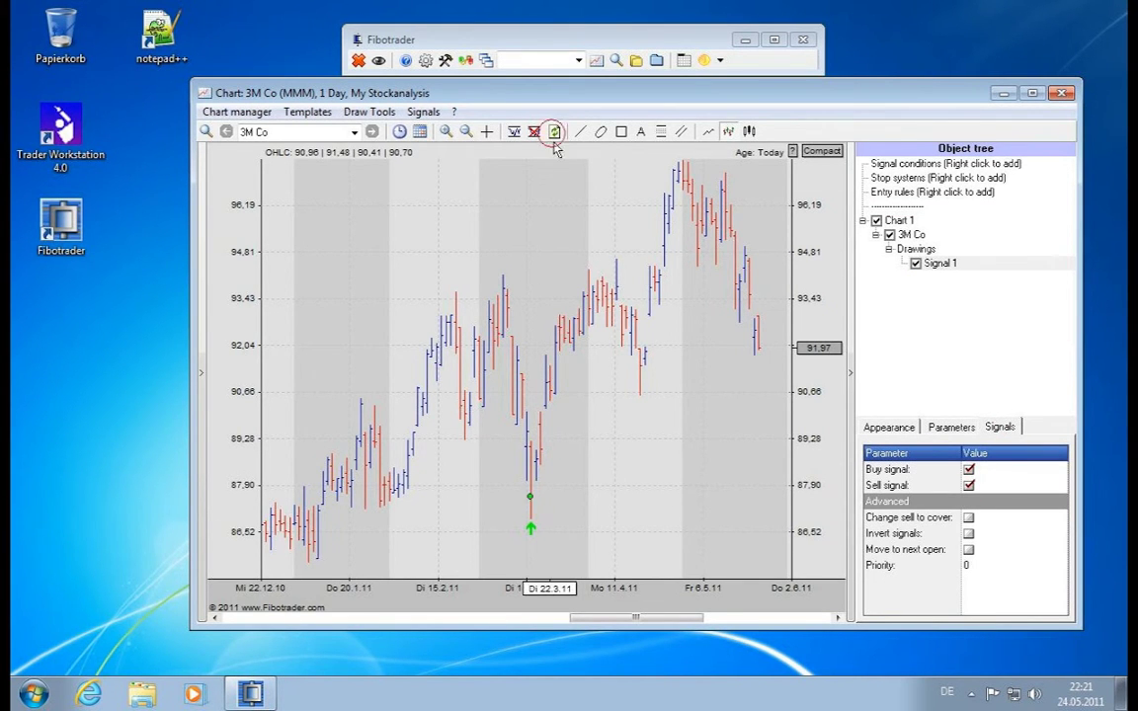
pyautogui.moveTo(530, 504)
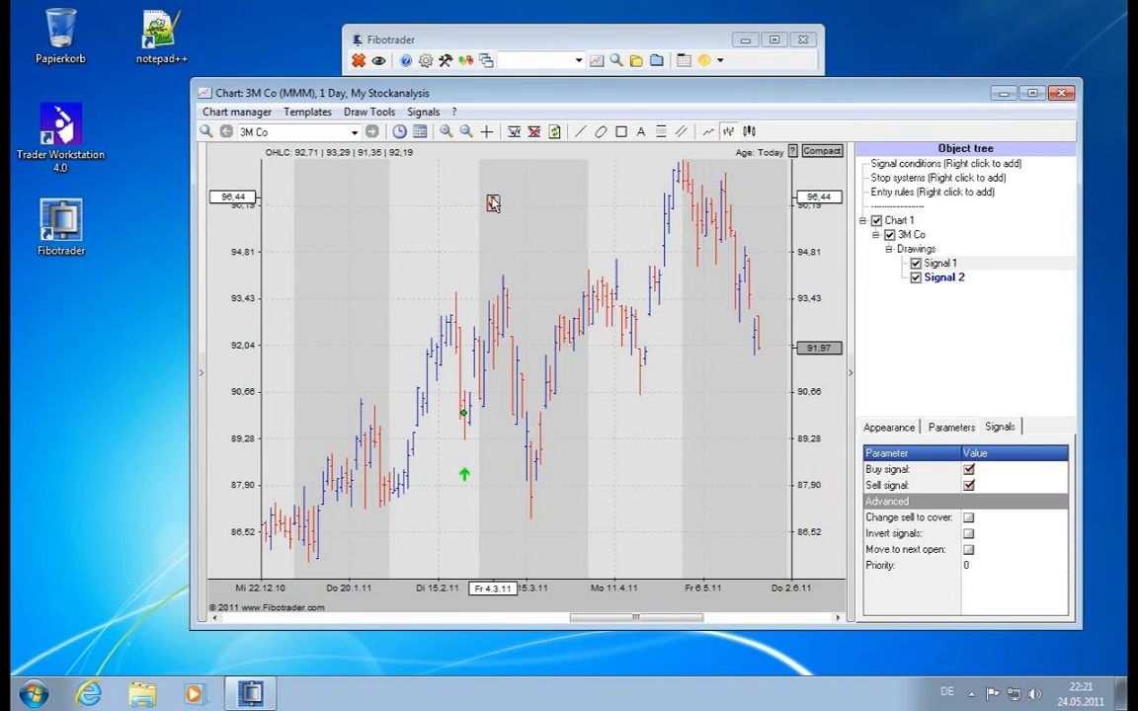
# - Place a sell signal above the 8 March high and enable its buy and sell signal options
pyautogui.moveTo(495, 201); pyautogui.dragTo(501, 223)
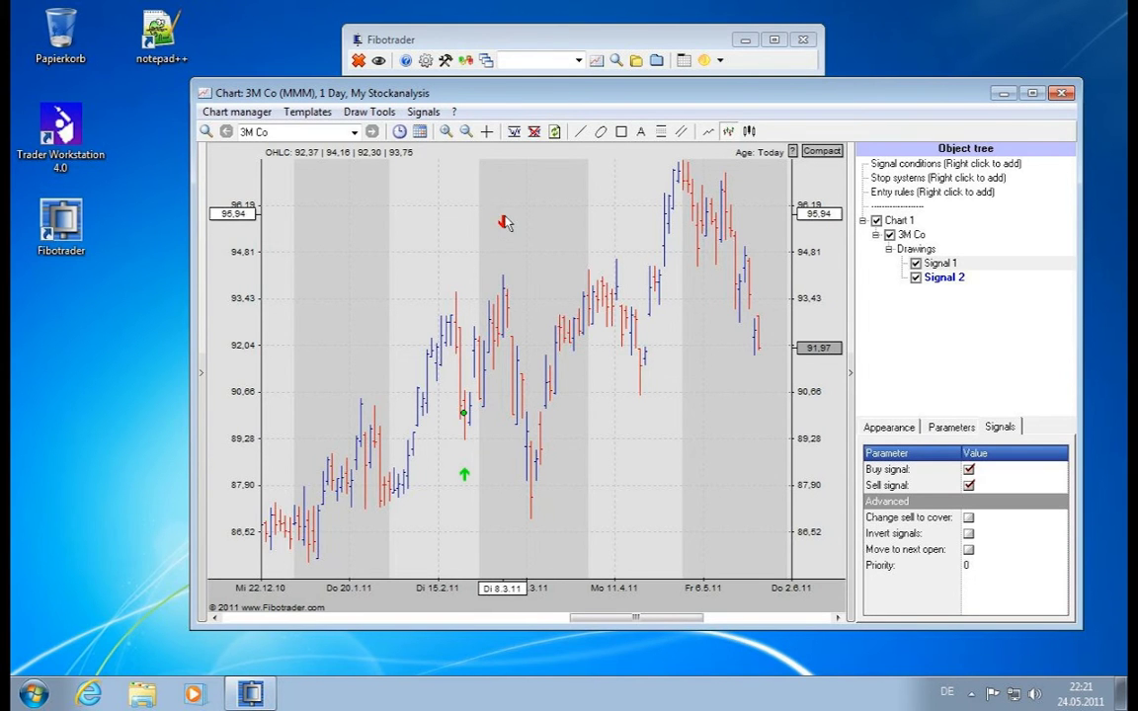
pyautogui.click(938, 281)
pyautogui.click(968, 471)
pyautogui.click(969, 486)
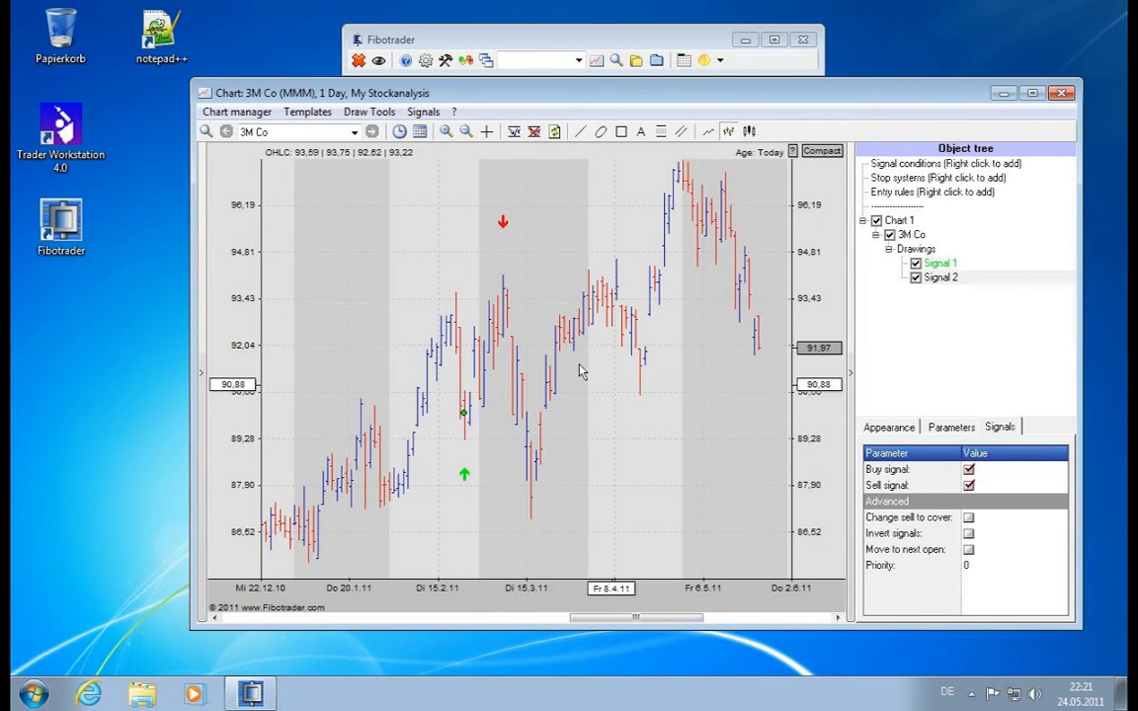
# - Move the red sell signal from the March high to above the 6 April bar
pyautogui.click(502, 223)
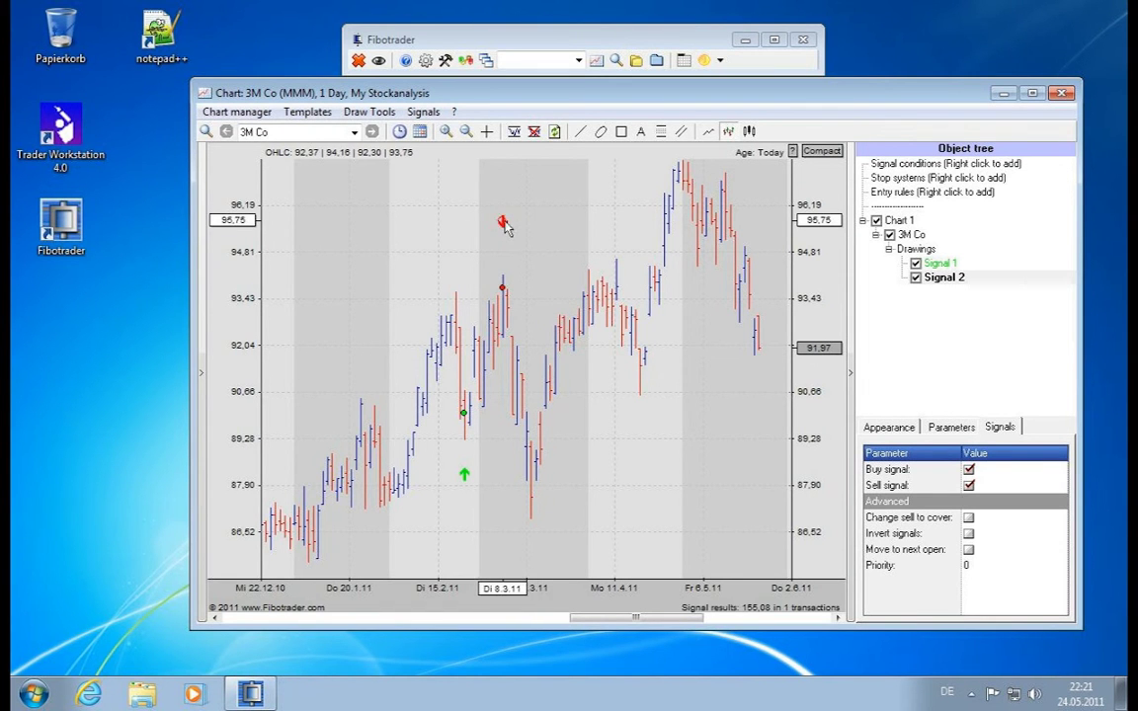
pyautogui.moveTo(505, 226); pyautogui.dragTo(602, 222)
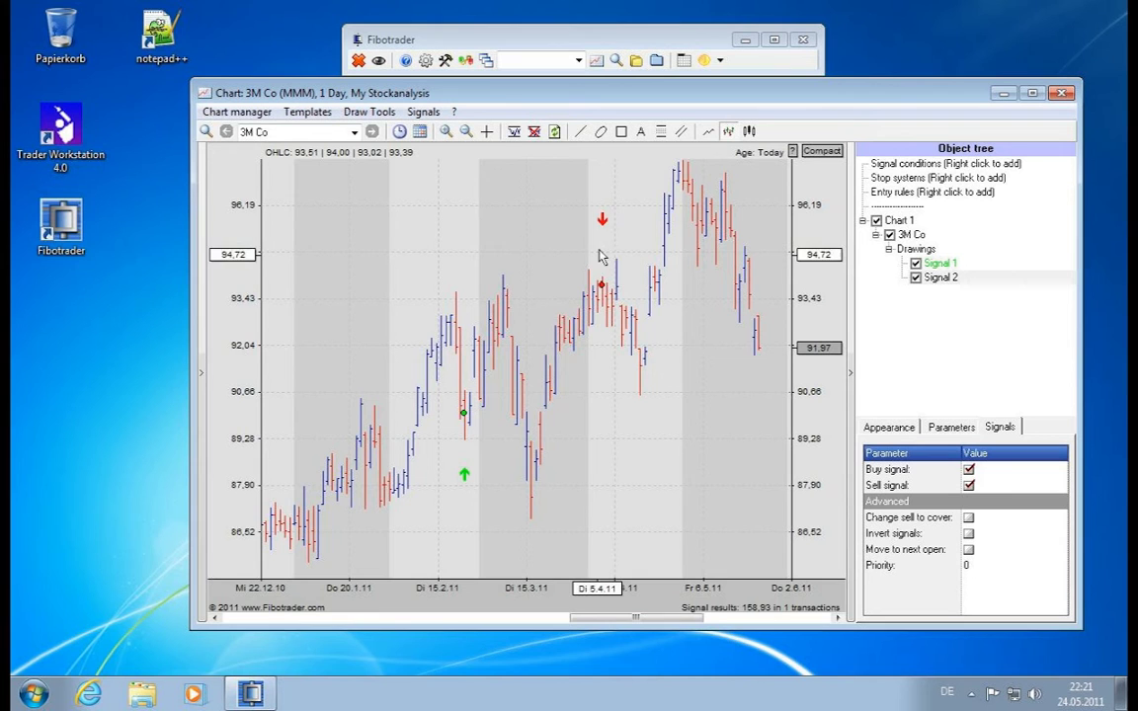
pyautogui.moveTo(602, 220)
pyautogui.mouseDown()
pyautogui.moveTo(627, 217)
pyautogui.moveTo(604, 199)
pyautogui.moveTo(601, 230)
pyautogui.mouseUp()
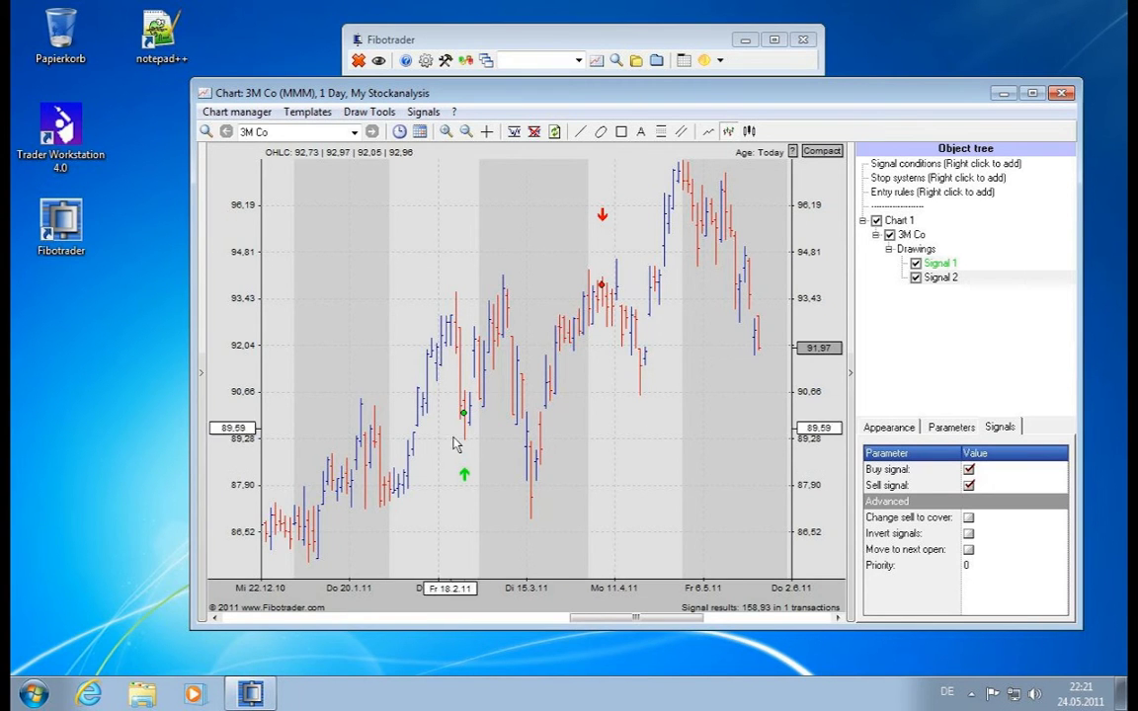
pyautogui.click(465, 475)
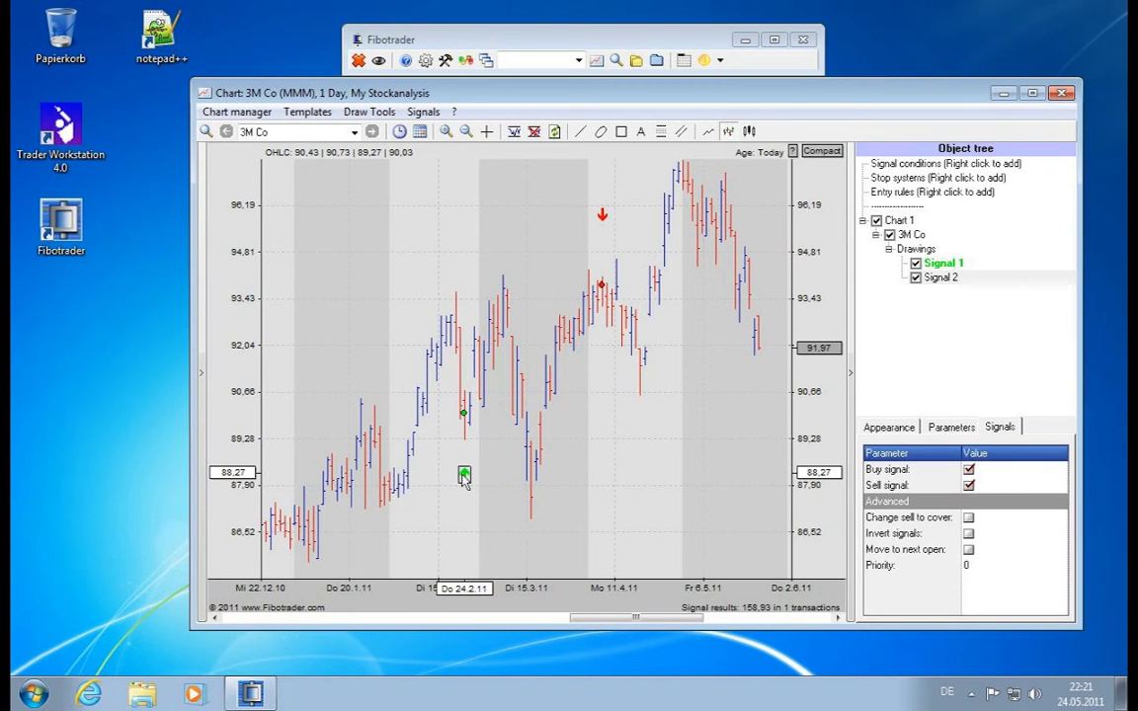
pyautogui.click(603, 218)
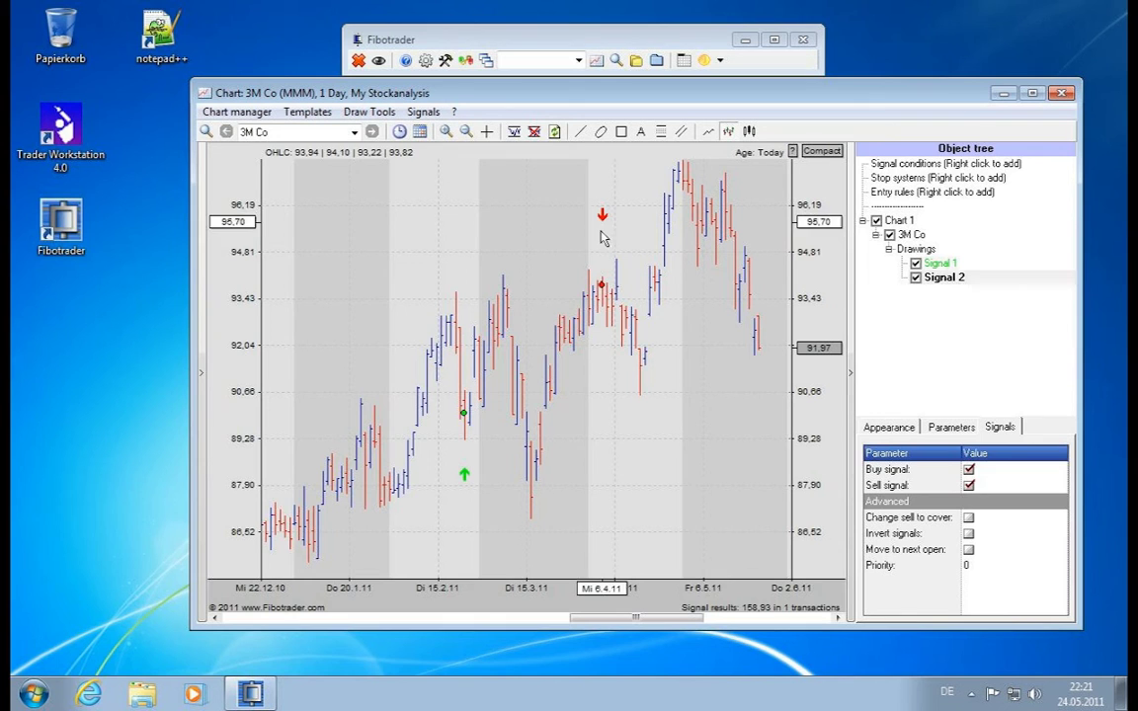
# - Delete all drawings from the 3M Co chart
pyautogui.rightClick(934, 253)
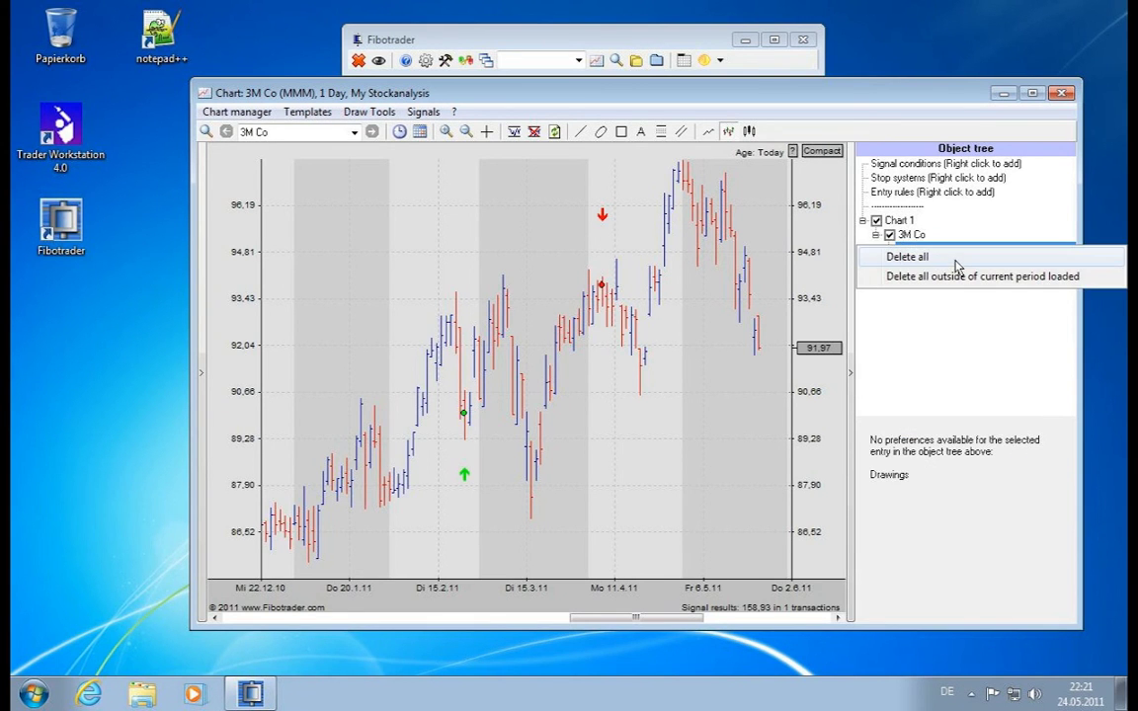
pyautogui.click(954, 259)
pyautogui.click(369, 111)
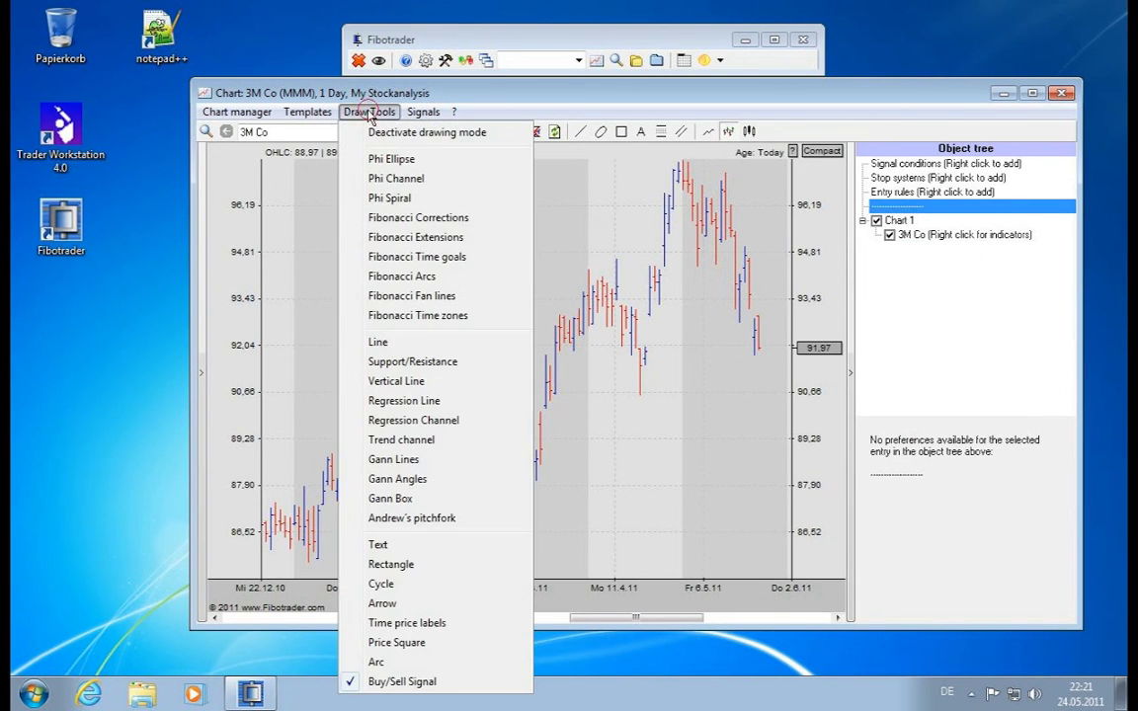
pyautogui.click(370, 113)
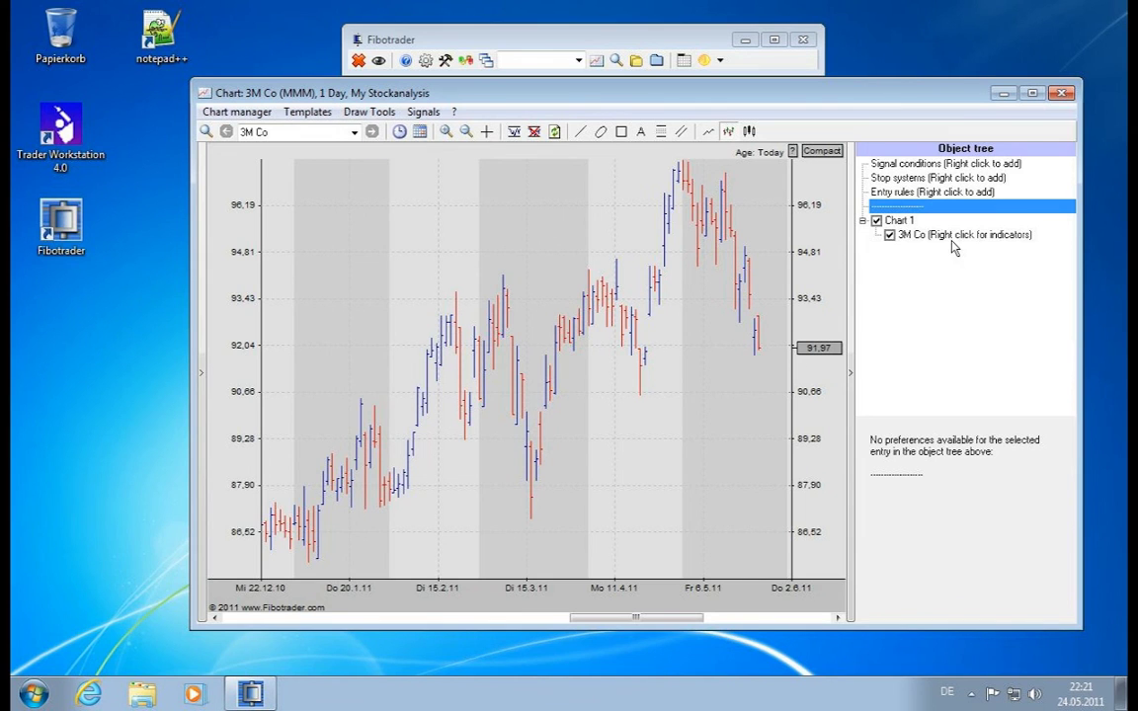